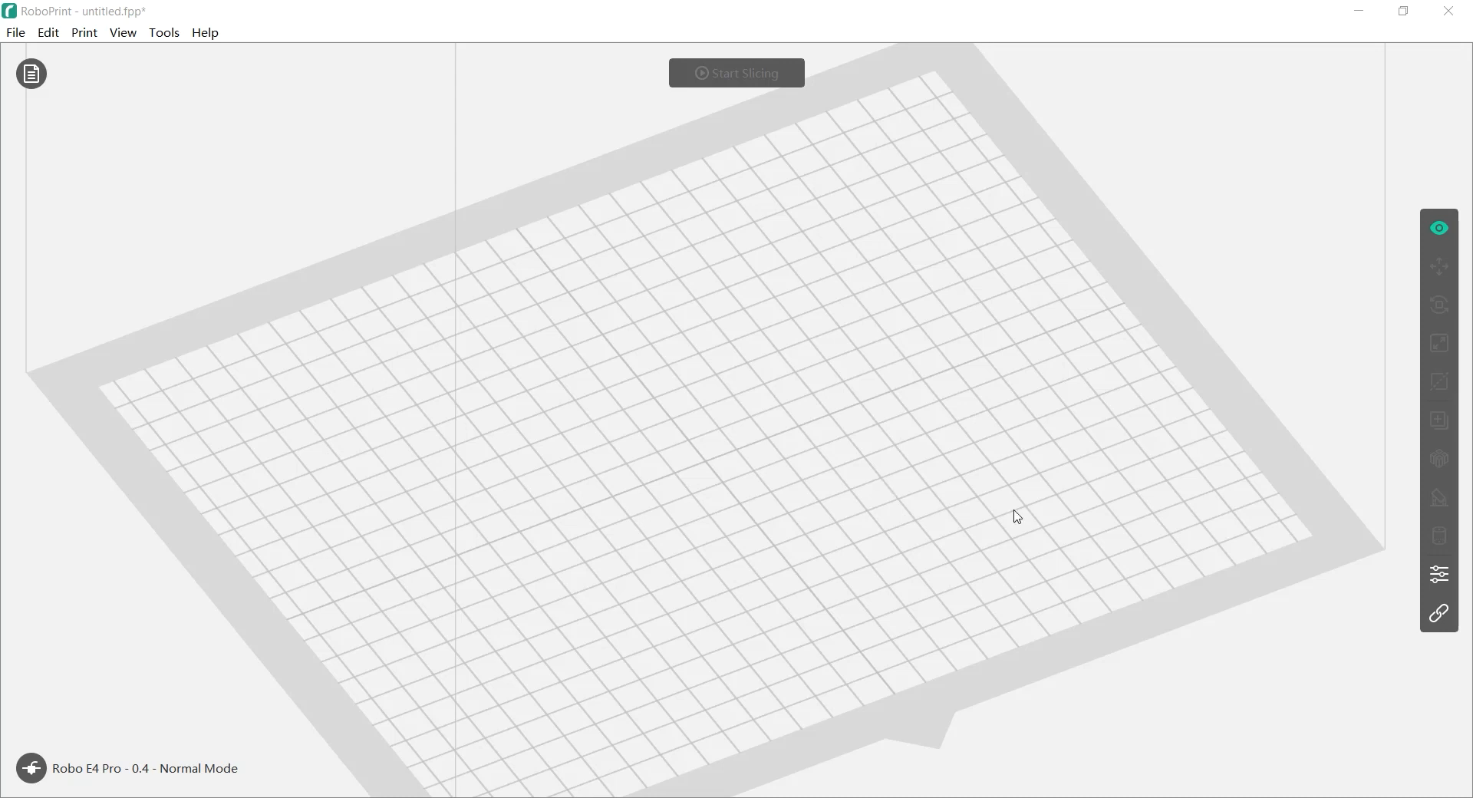
Load the keychain_Mimio-2, keychain_MyStemKits and keychain_Robo-1 STL files onto the build plate
left_click(15, 33)
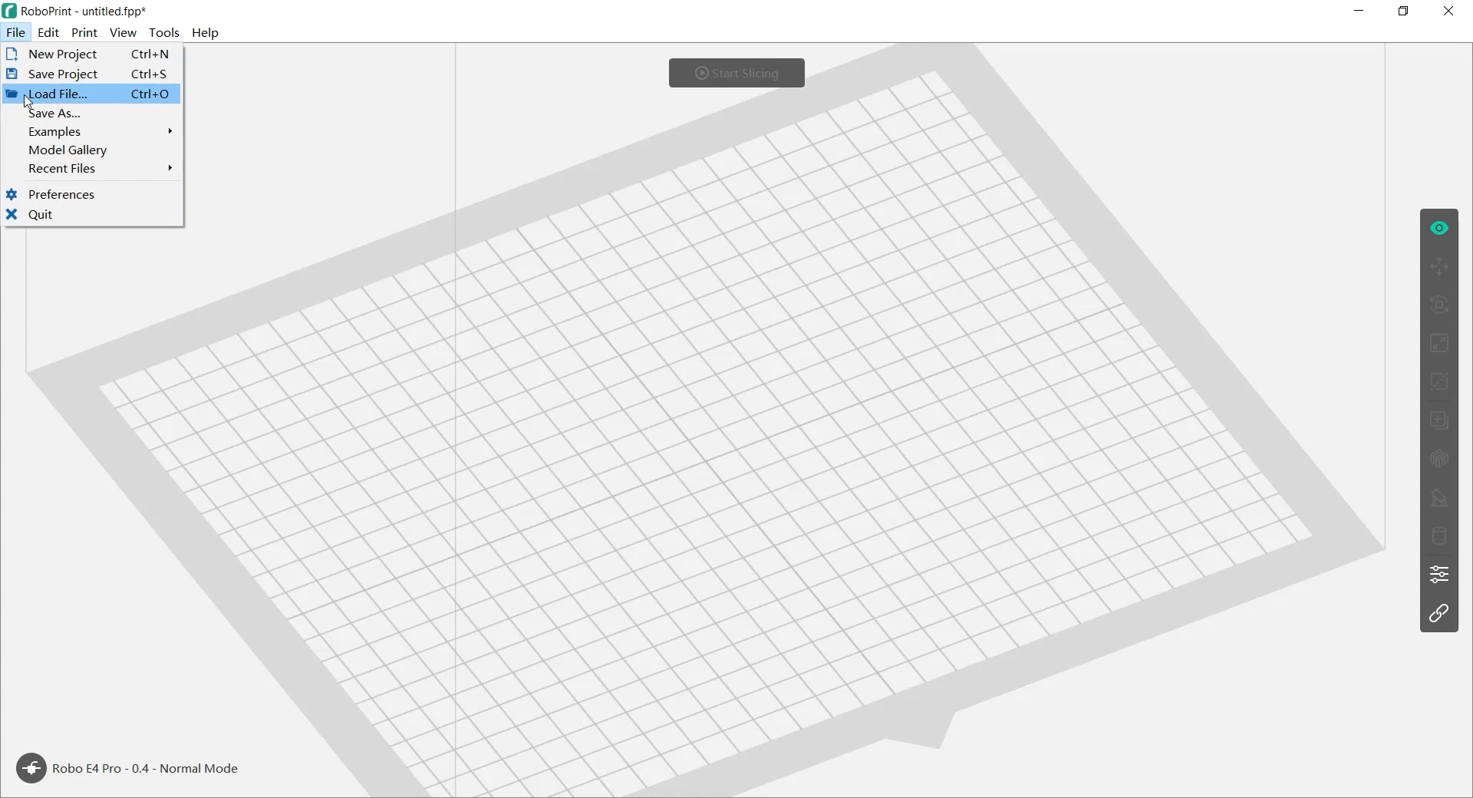
left_click(322, 112)
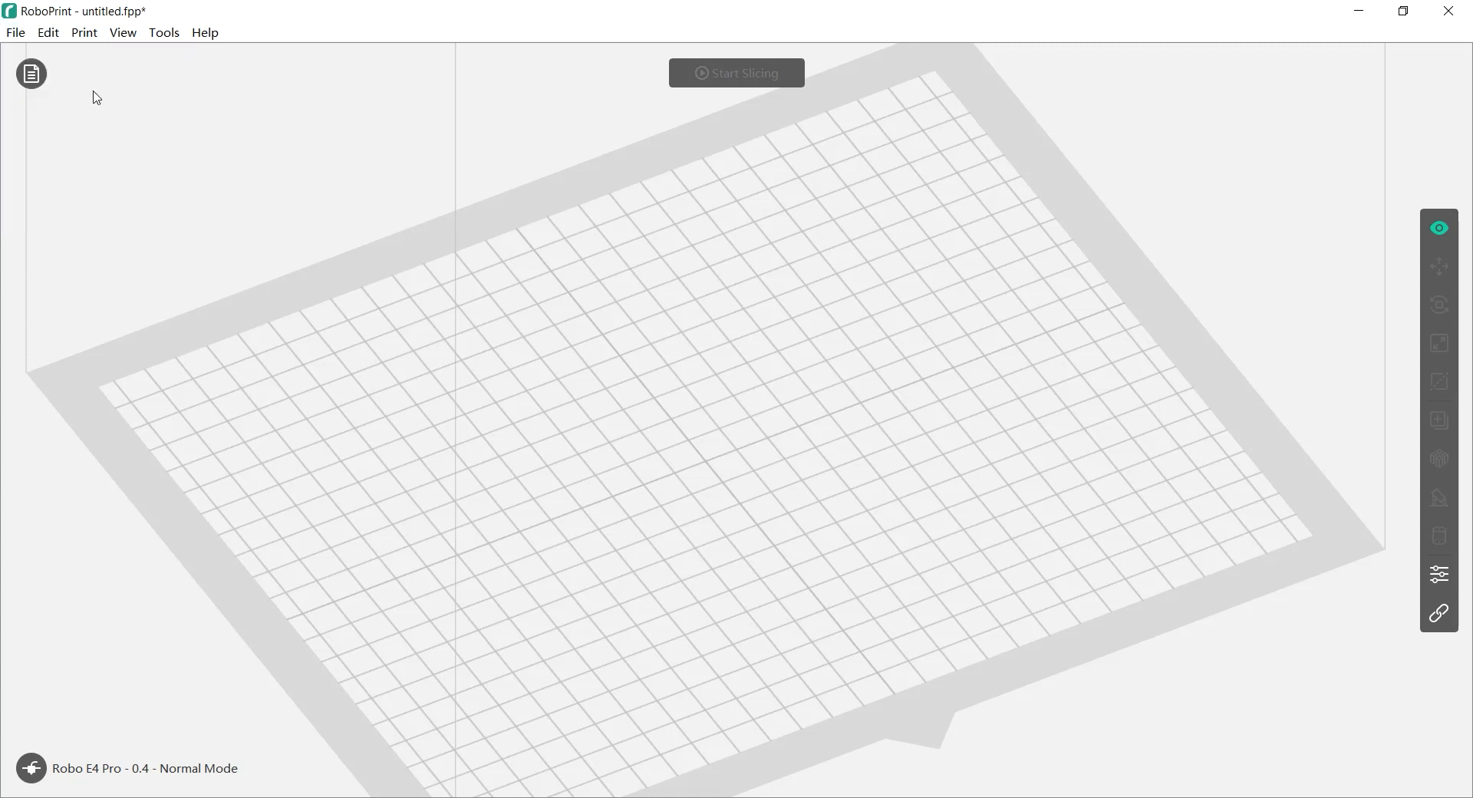
left_click(30, 75)
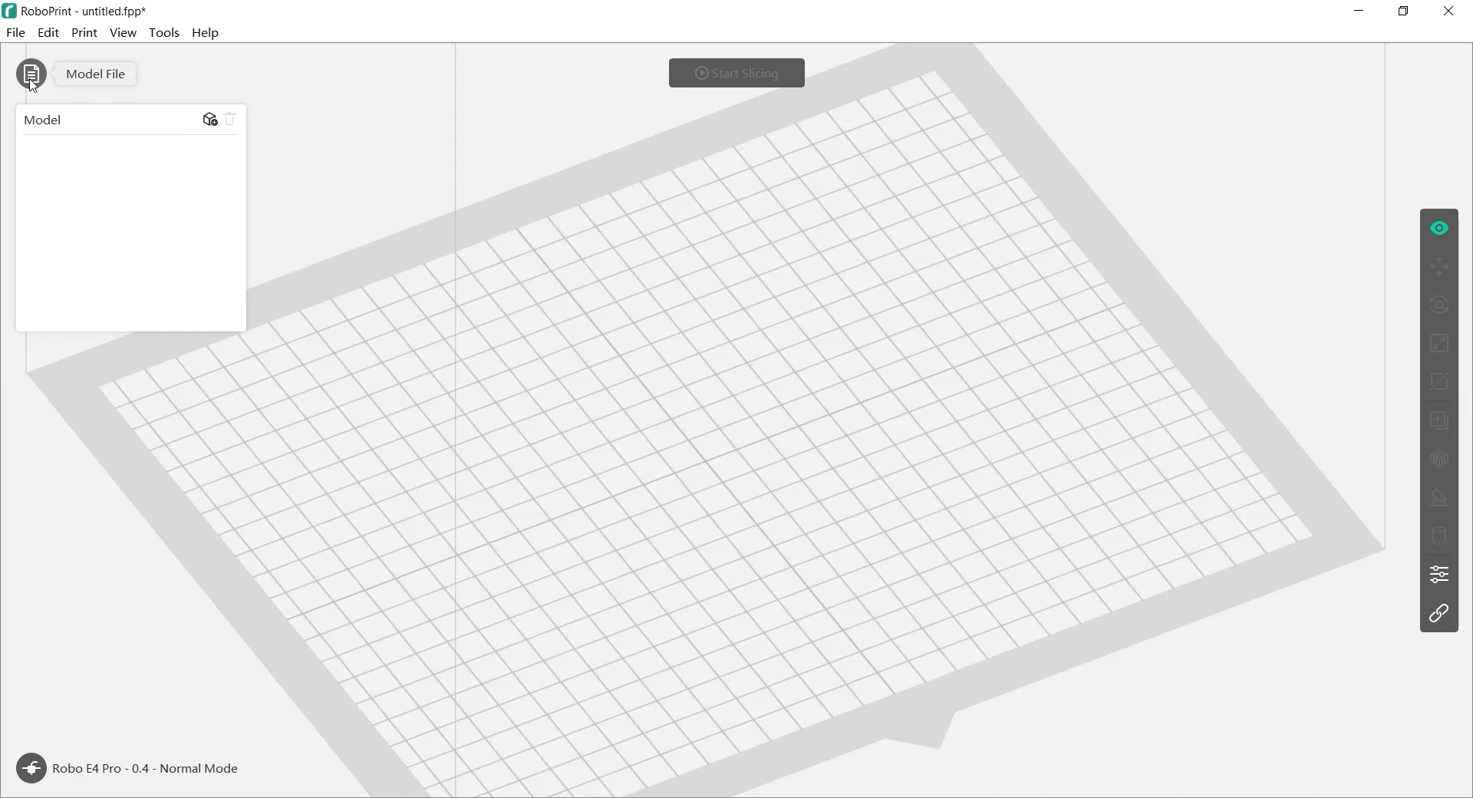
left_click(210, 123)
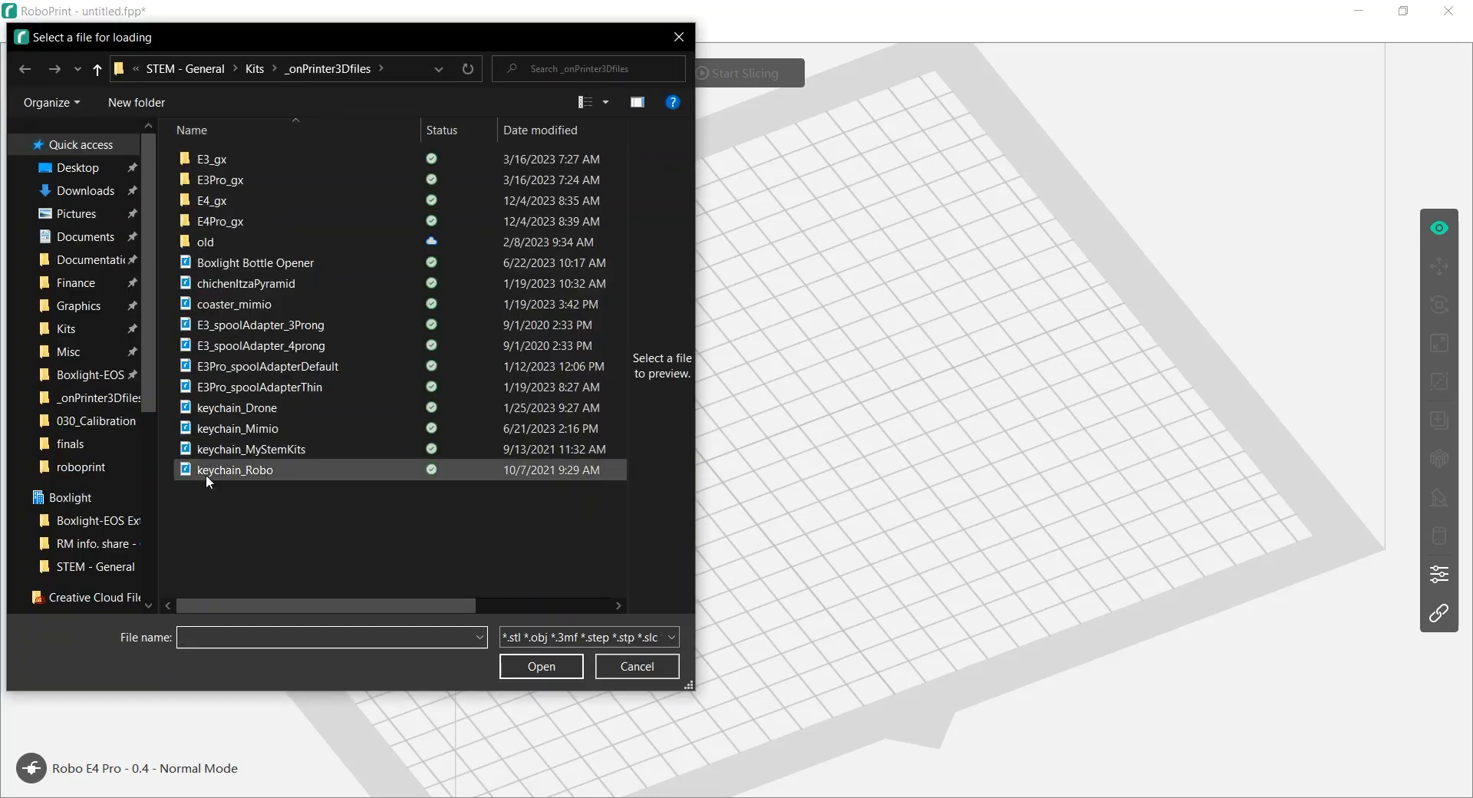
left_click(234, 465)
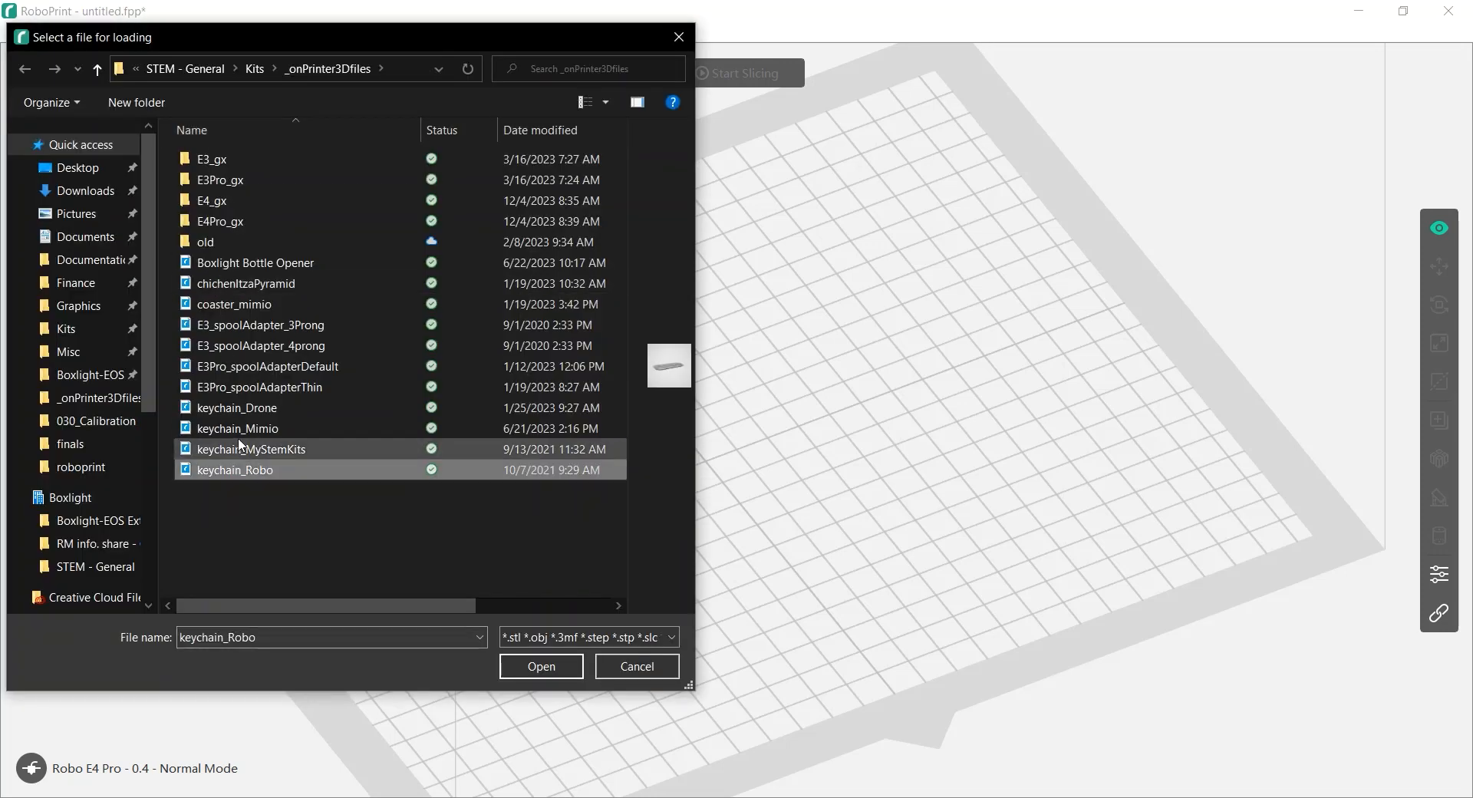
left_click(241, 435, "shift")
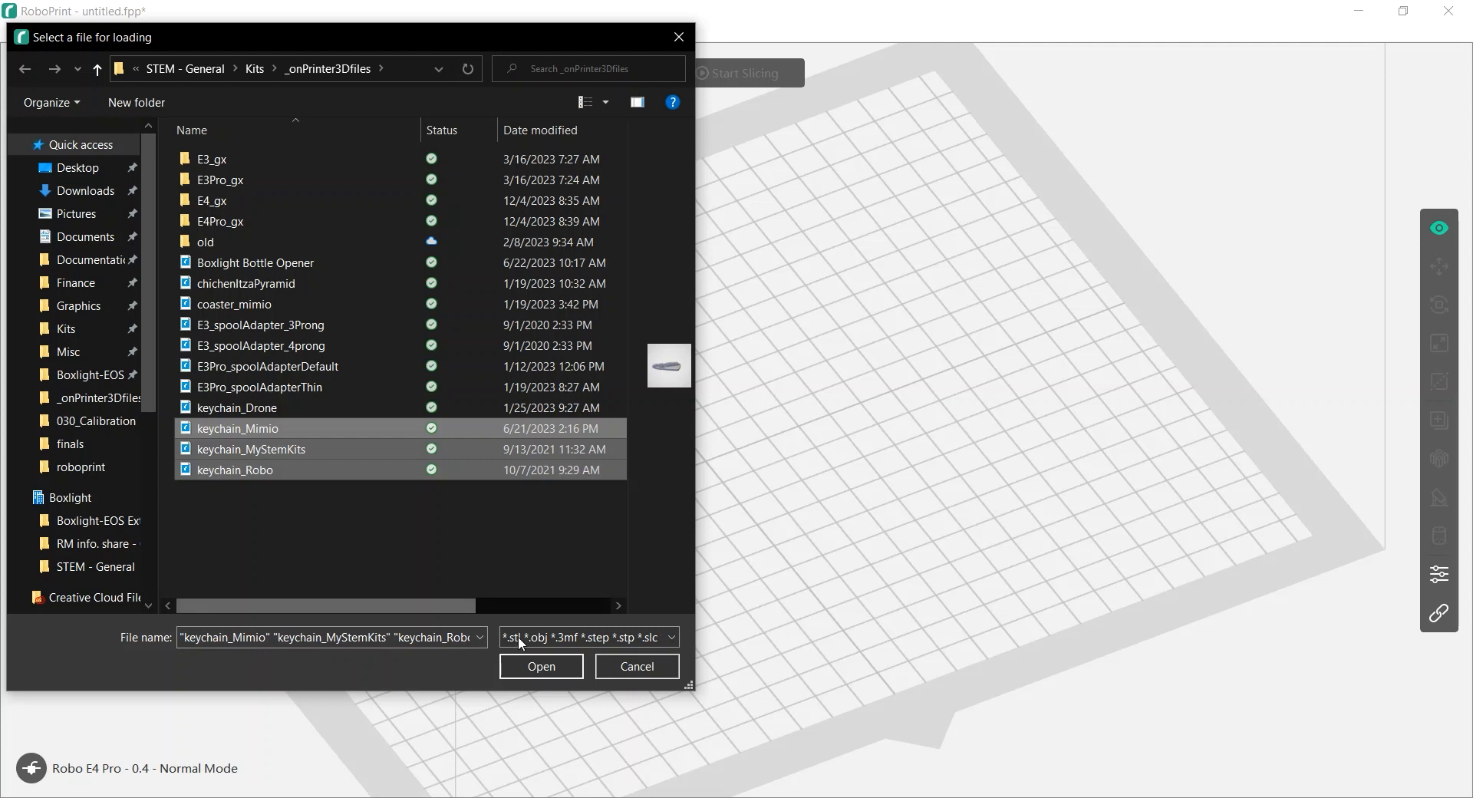
left_click(549, 664)
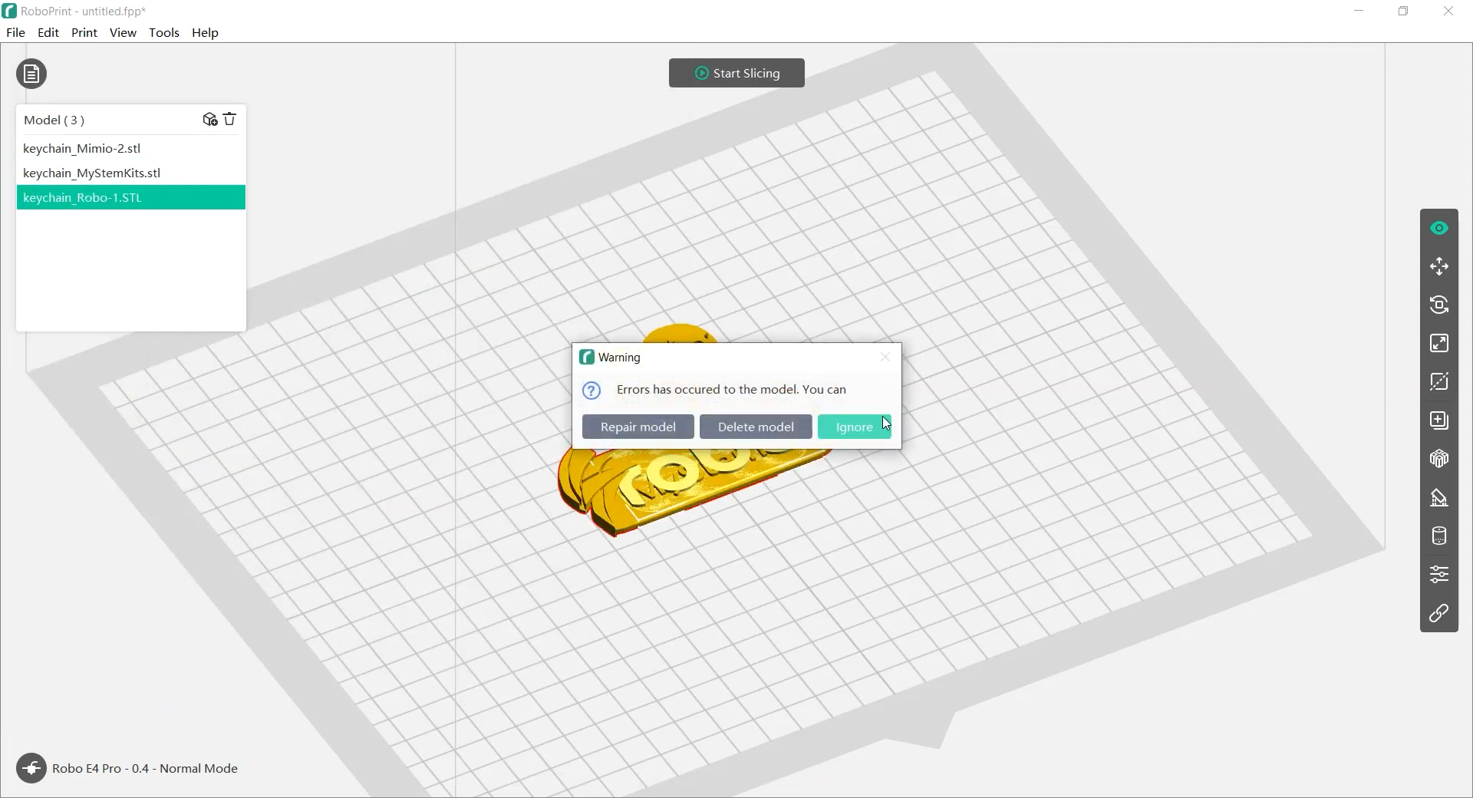
Repair the flagged Robo keychain model and acknowledge the repair confirmation
left_click_drag(792, 365, 784, 353)
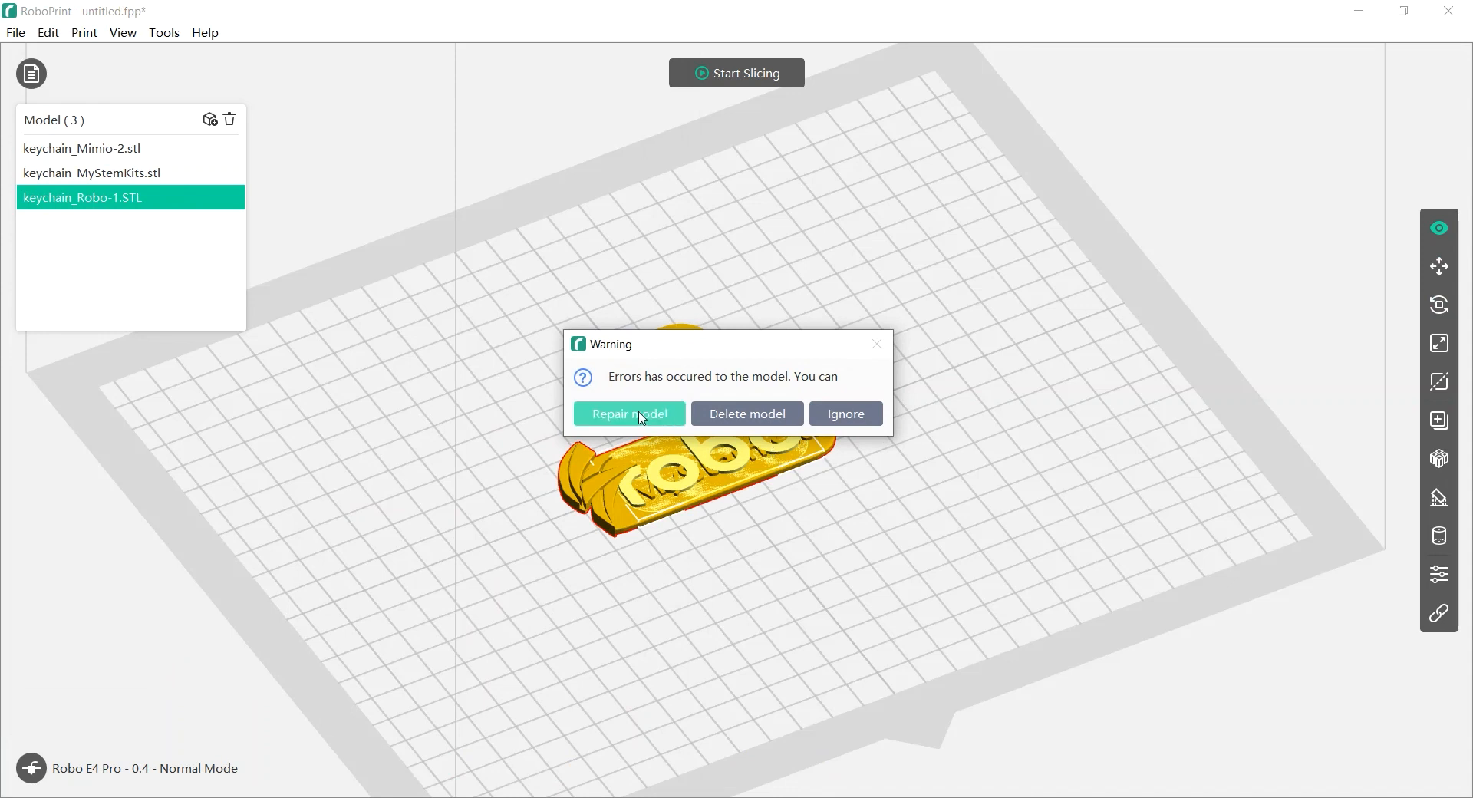
left_click(627, 418)
left_click(834, 431)
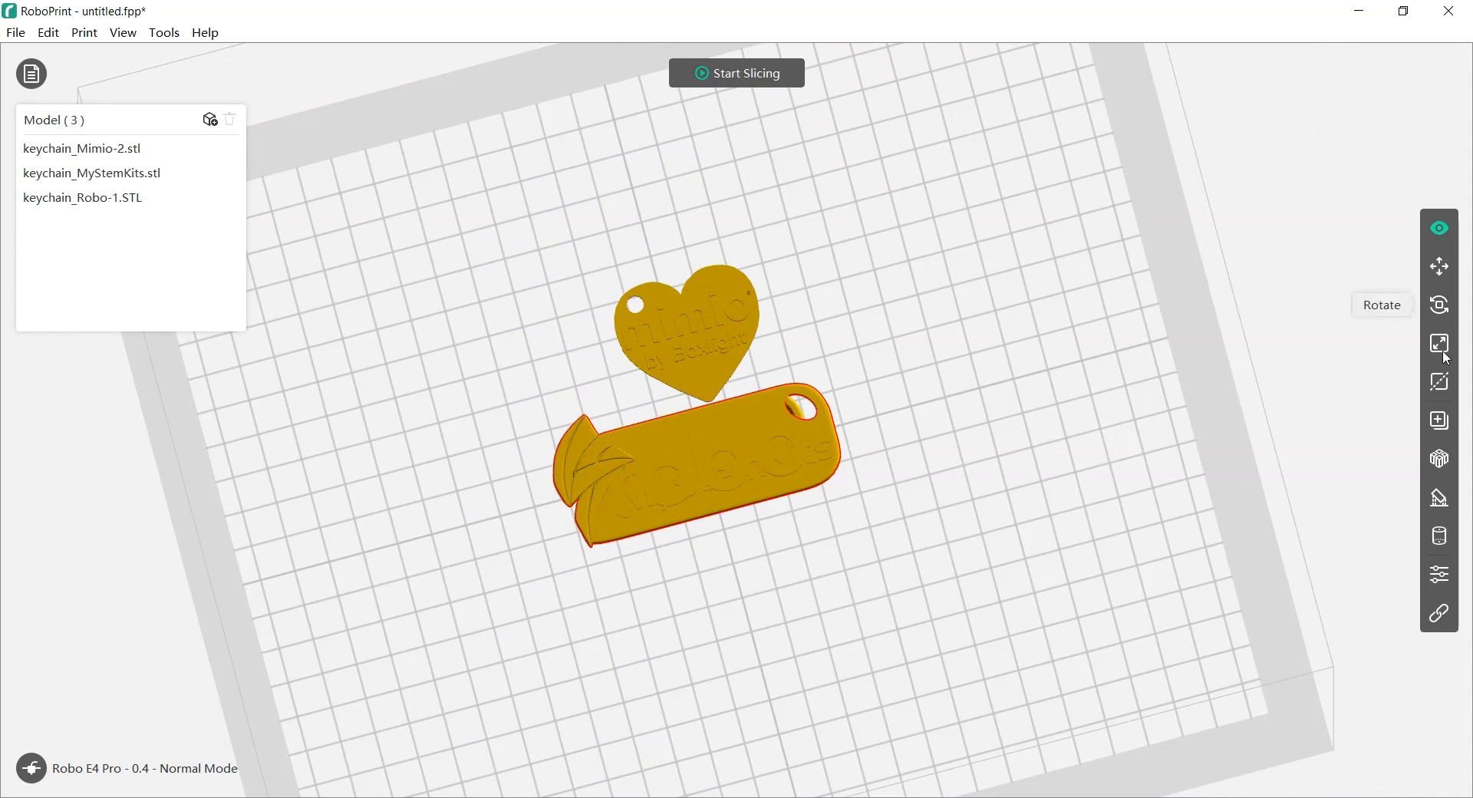
Nudge the MyStemKits keychain slightly on the plate with the Move tool
left_click(1440, 268)
left_click_drag(699, 420, 671, 390)
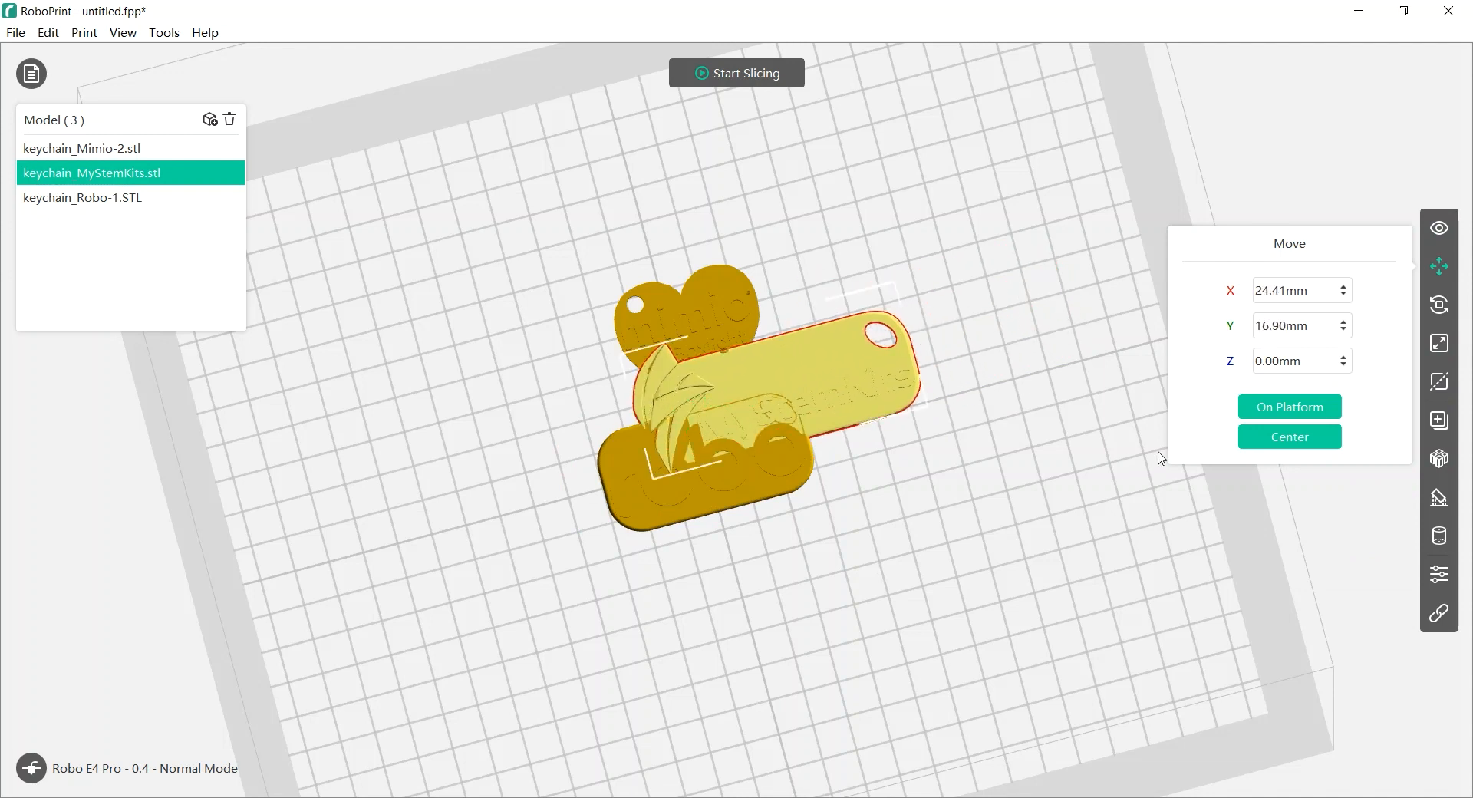
left_click(991, 605)
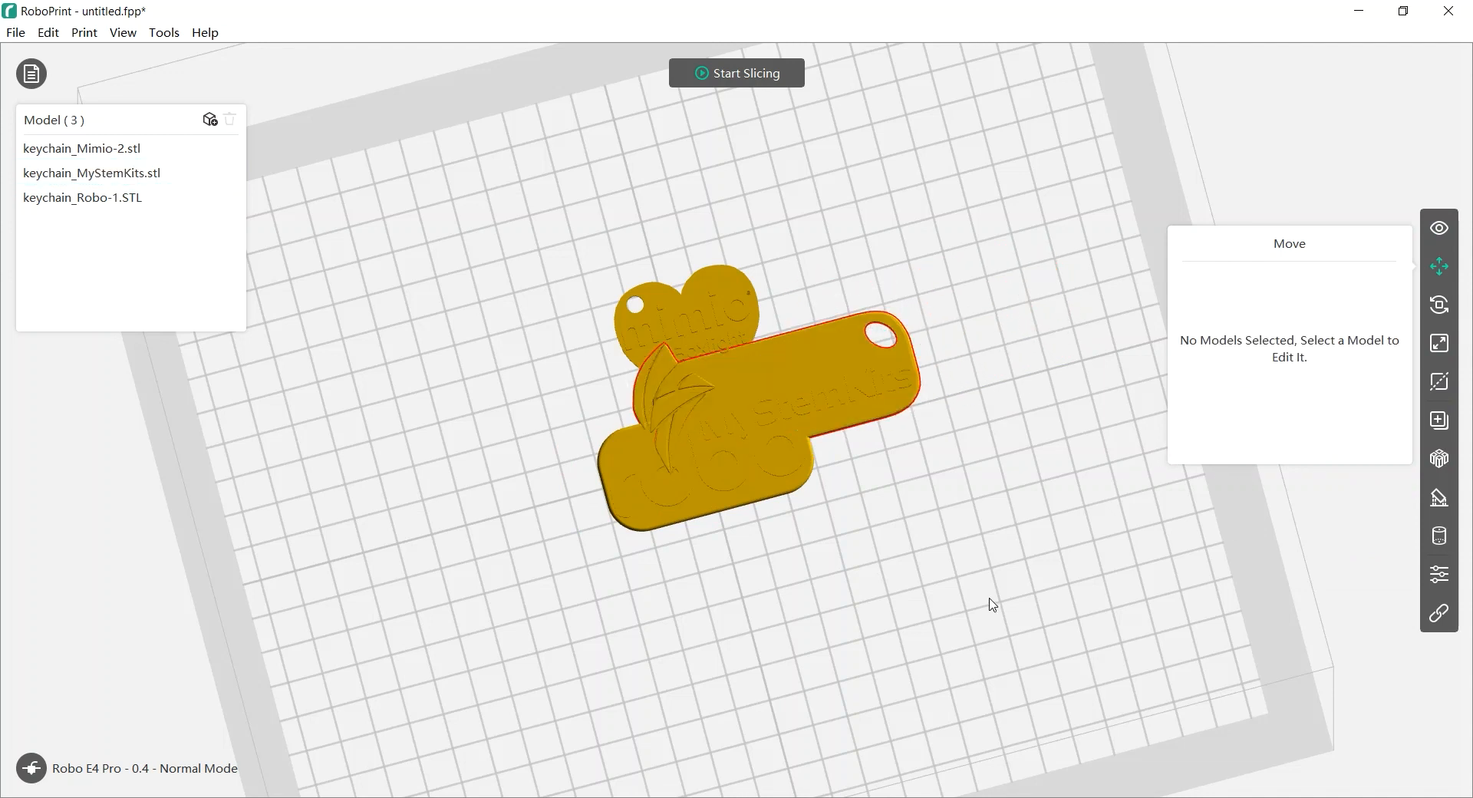
right_click_drag(863, 586, 875, 567)
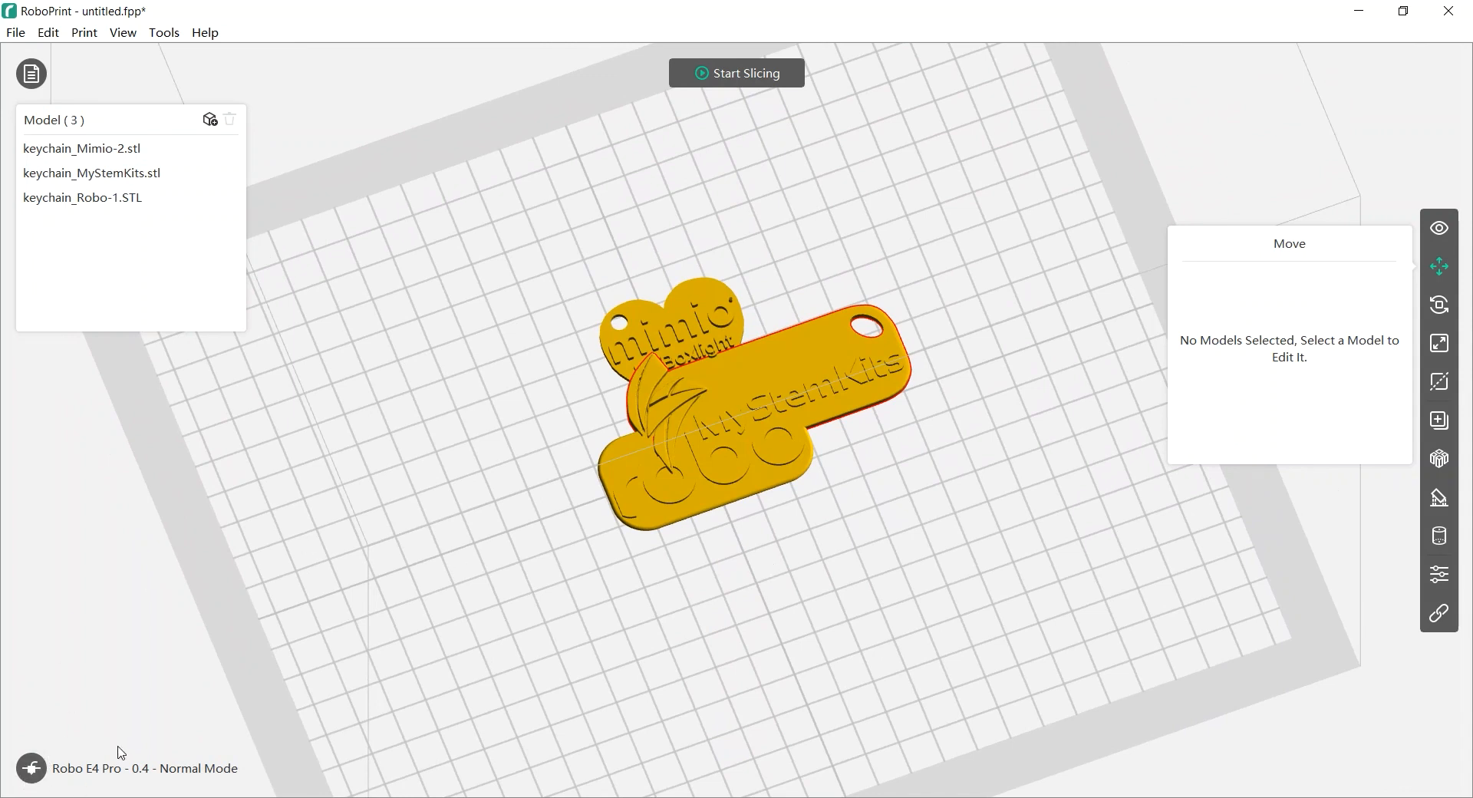
left_click(32, 768)
Switch the printer to the Robo E3 with 0.4 nozzle in Normal Mode
mouse_move(92, 679)
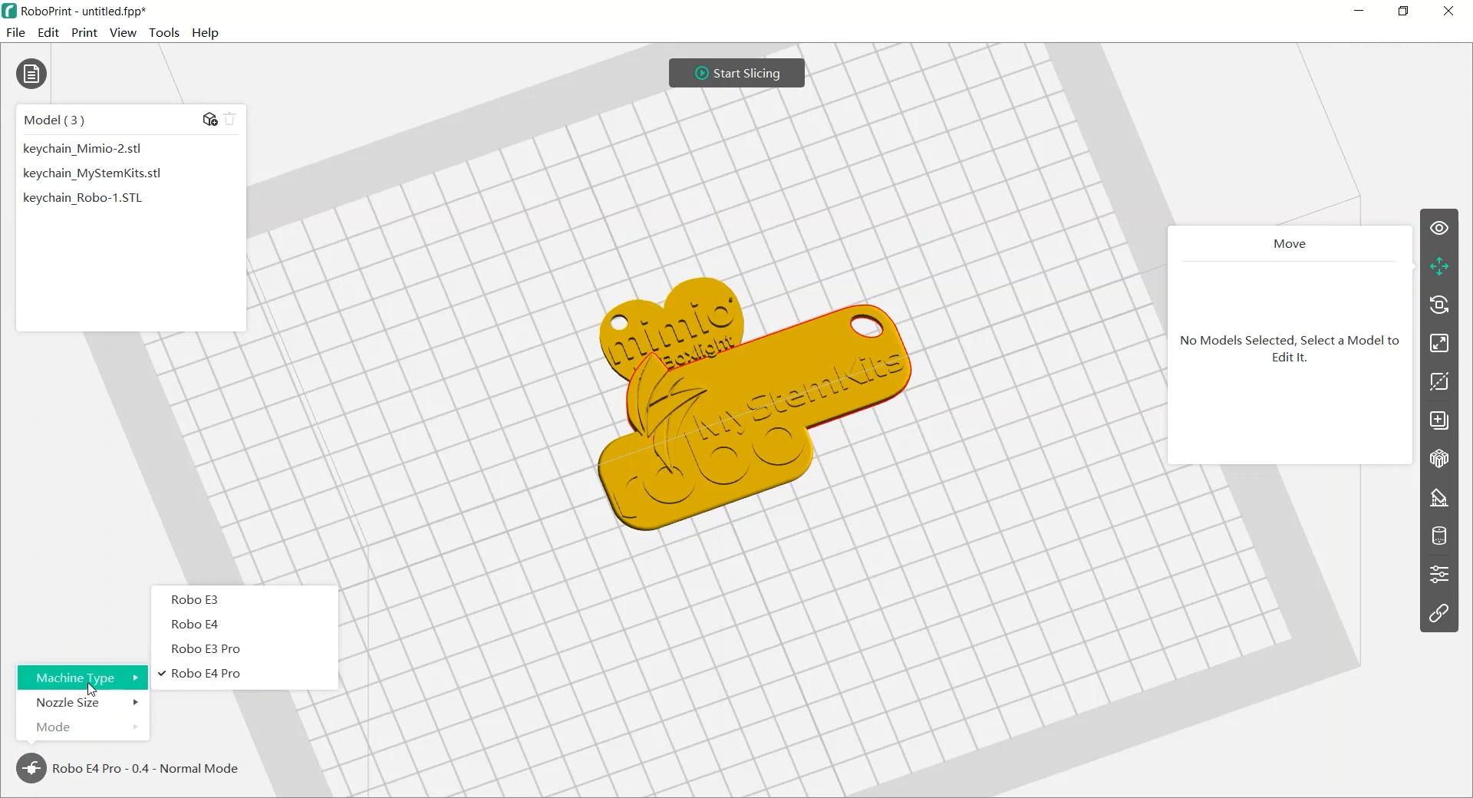
left_click(202, 602)
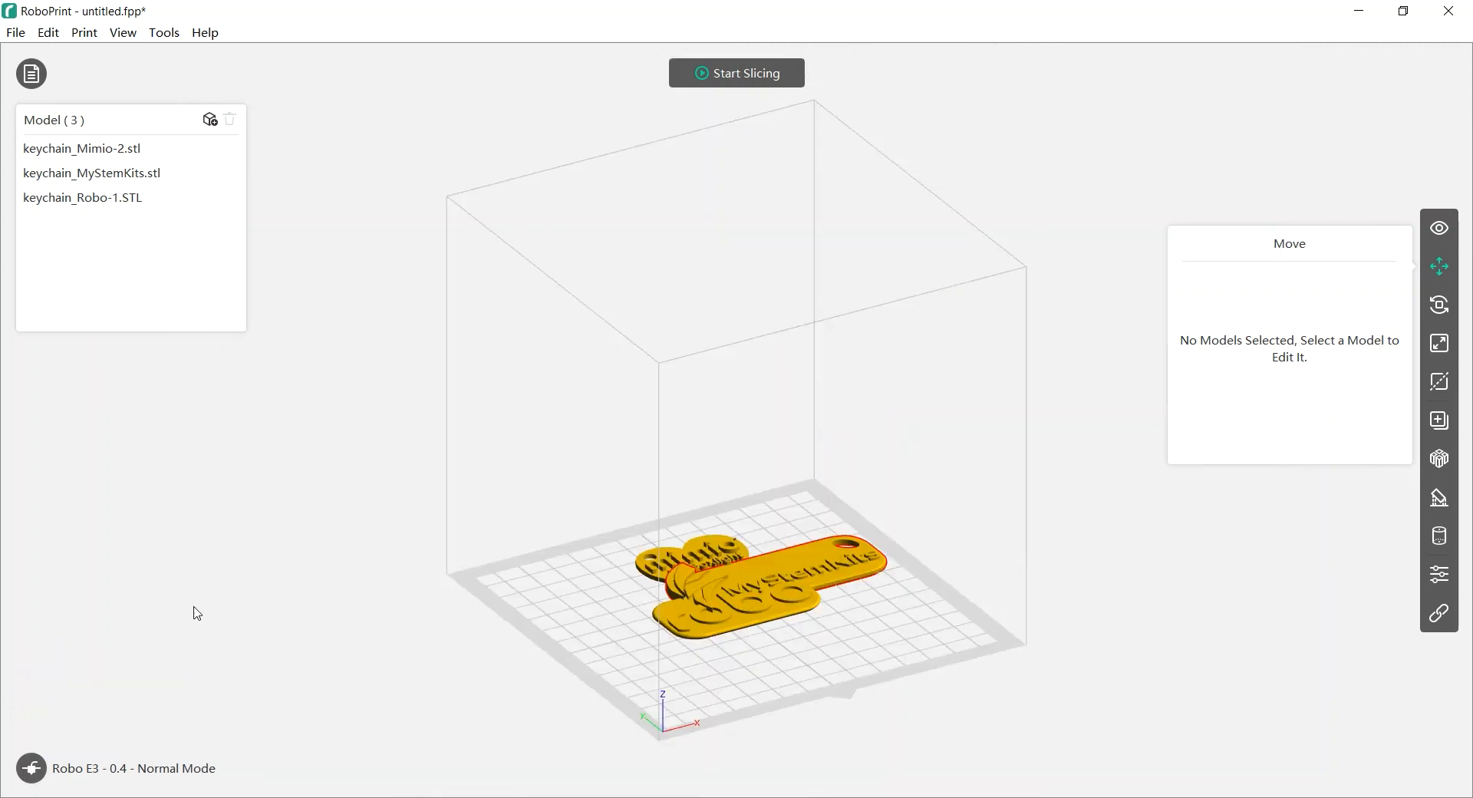
left_click(34, 769)
mouse_move(96, 679)
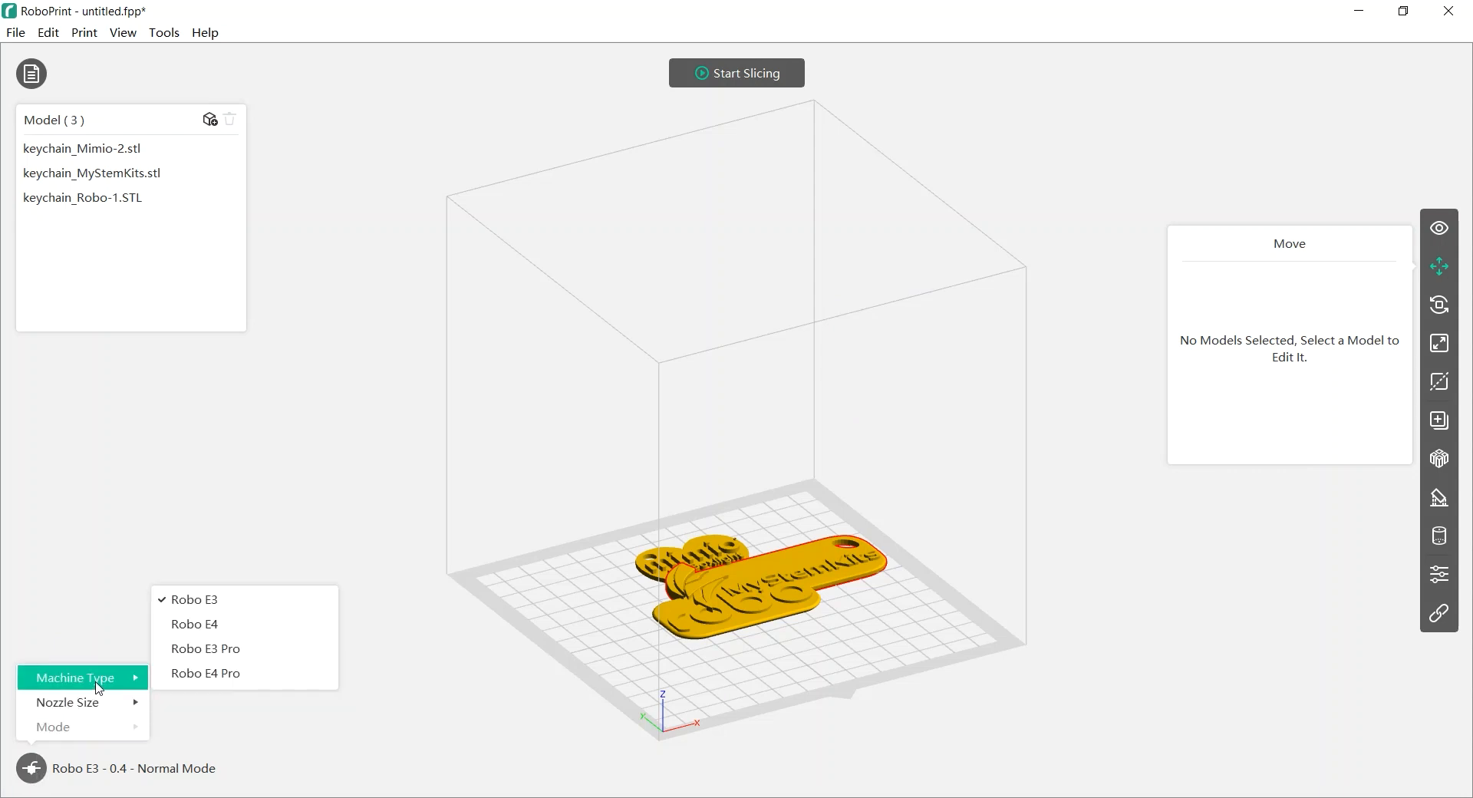
left_click(575, 691)
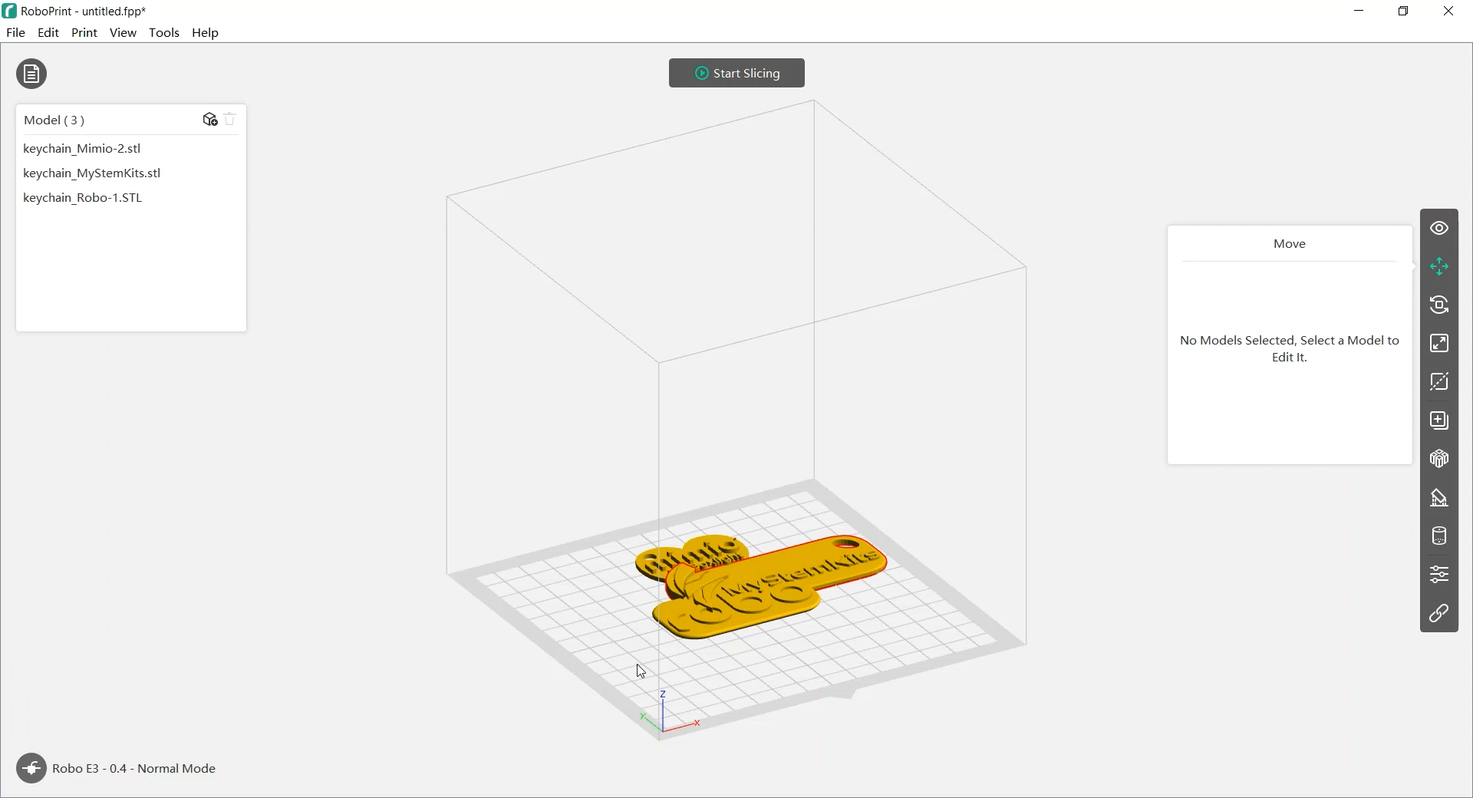
right_click_drag(753, 657, 746, 682)
scroll(783, 688, "up", 4)
middle_click_drag(865, 697, 829, 542)
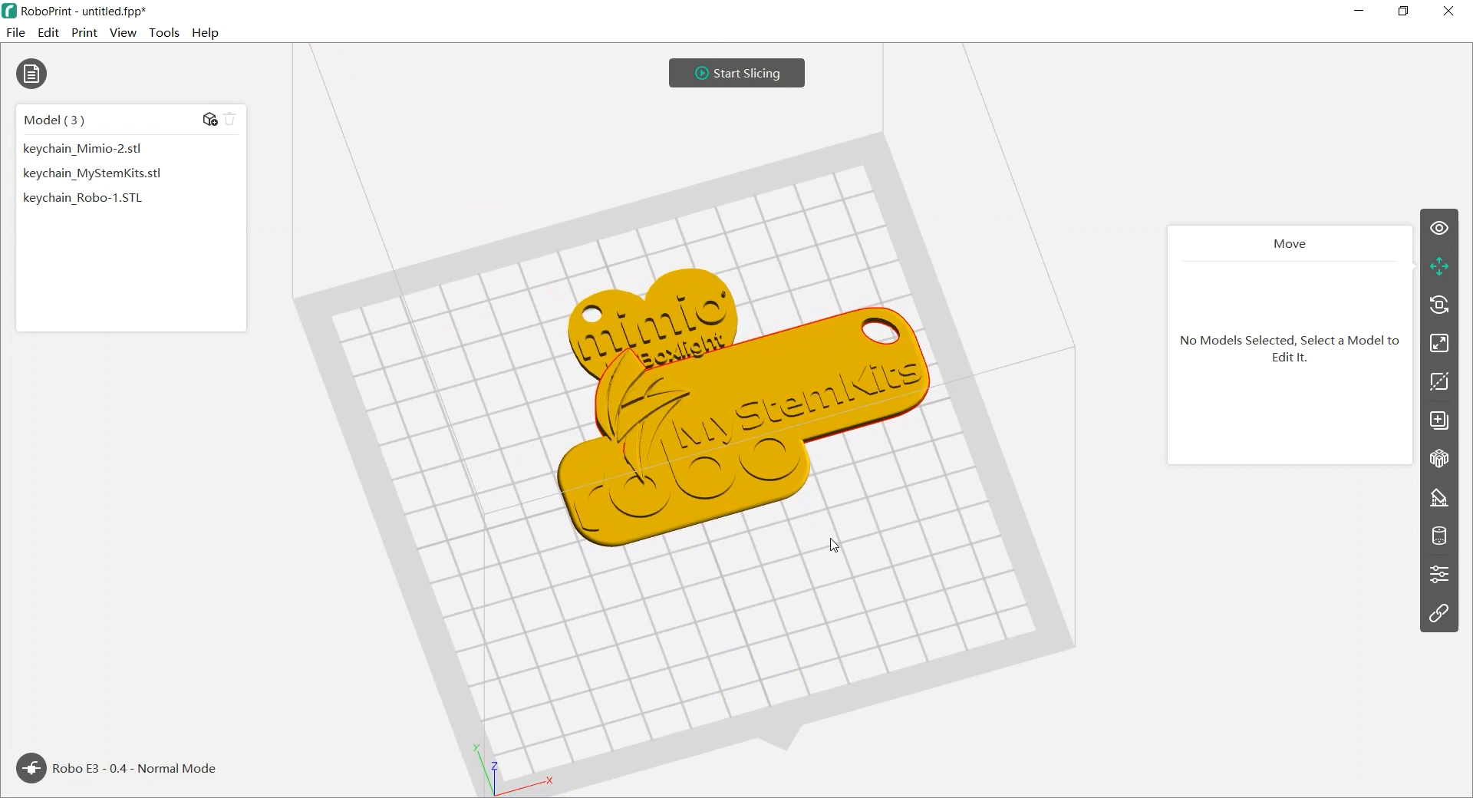
Auto-arrange all three keychains with 2.0mm space between models
left_click(1442, 266)
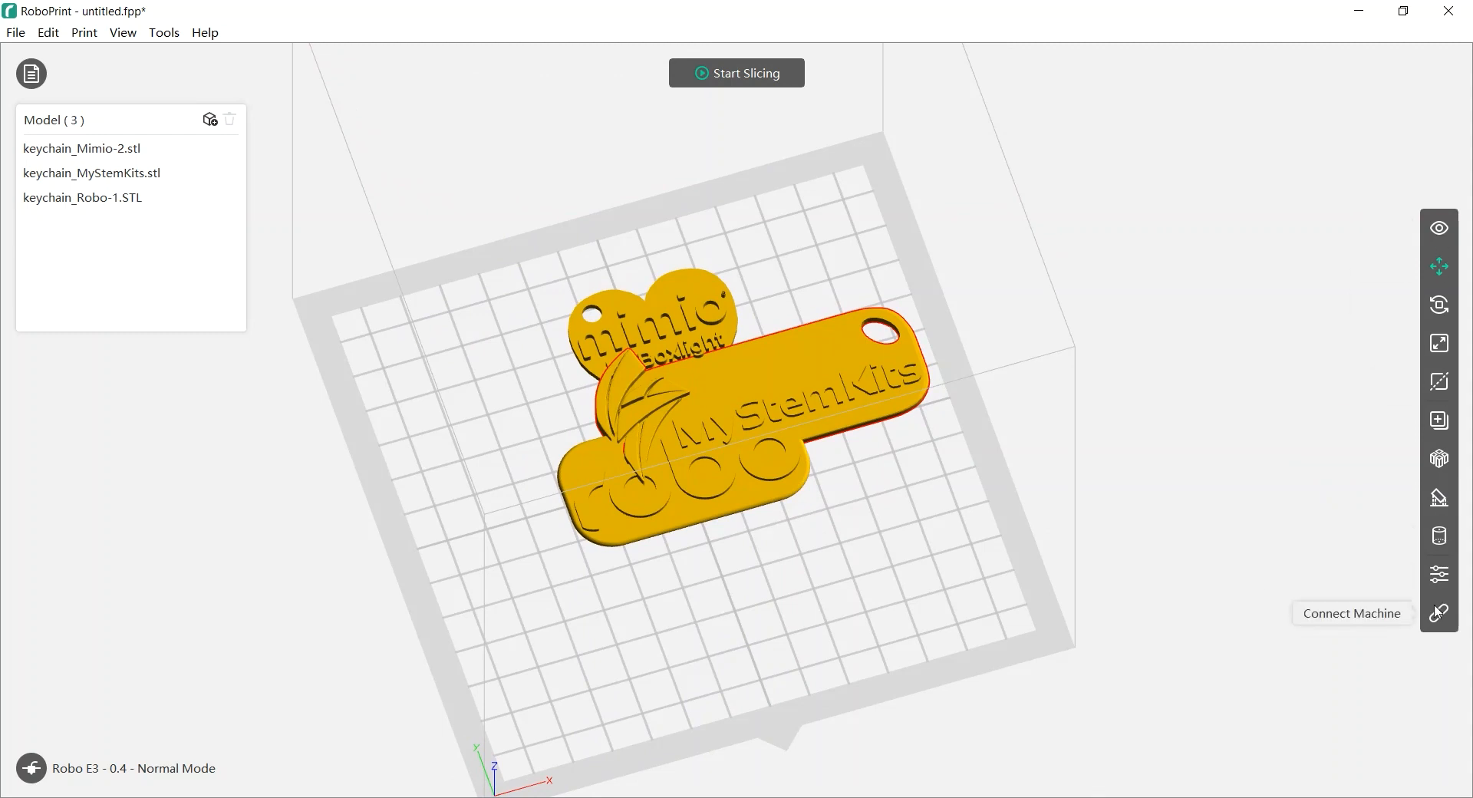
left_click(1440, 461)
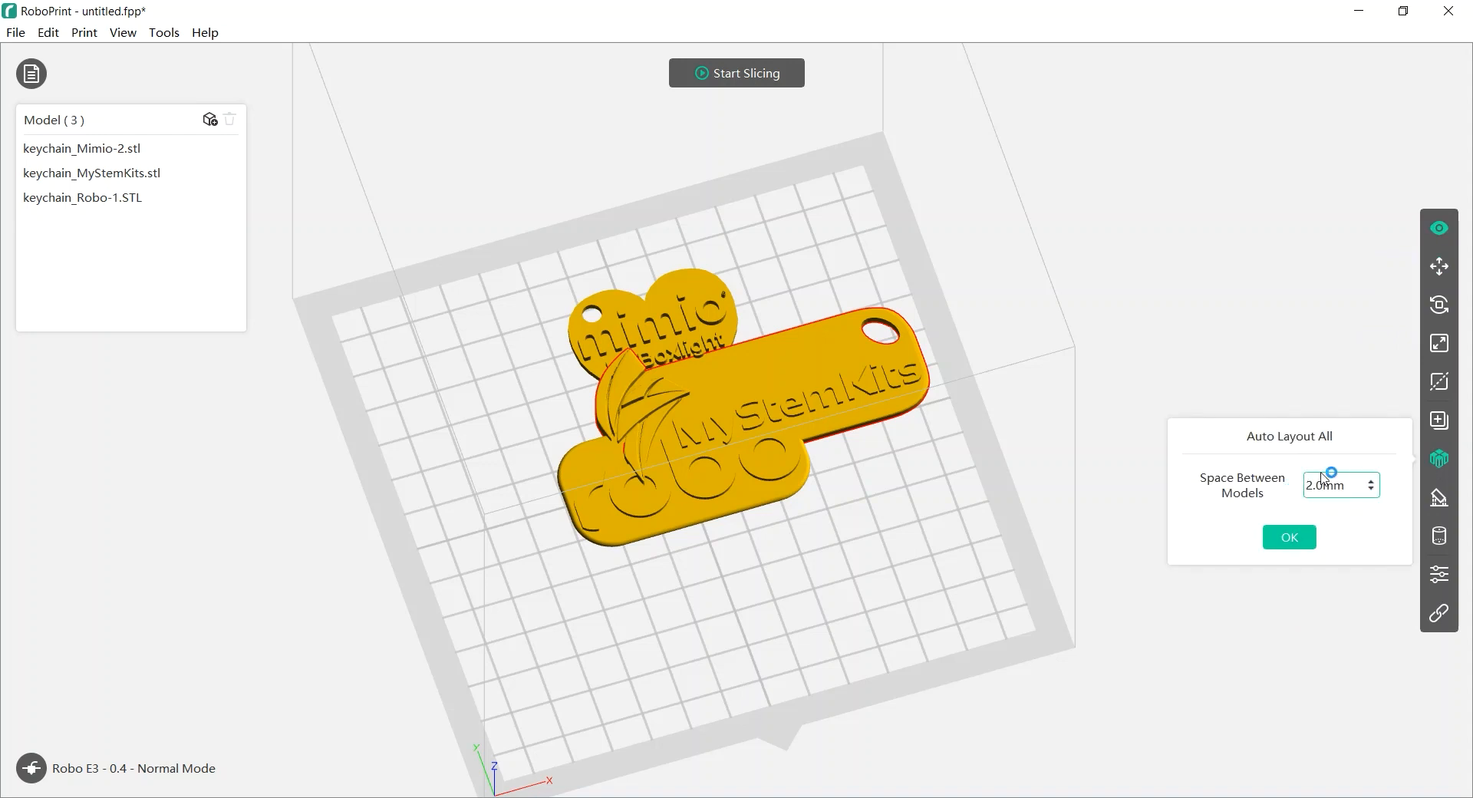
left_click(1290, 539)
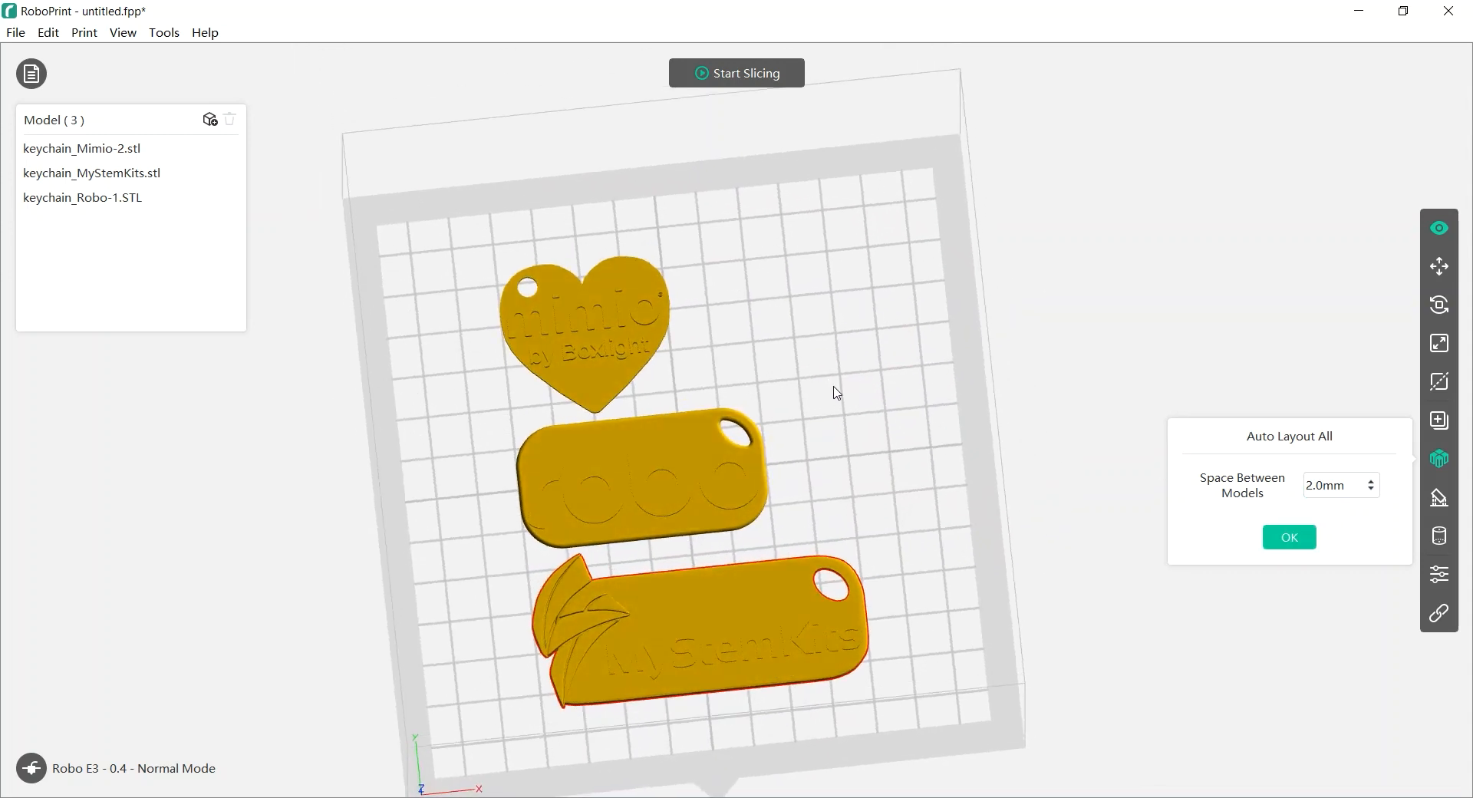
Move the Robo keychain right and place the Mimio heart to its left
left_click(1441, 269)
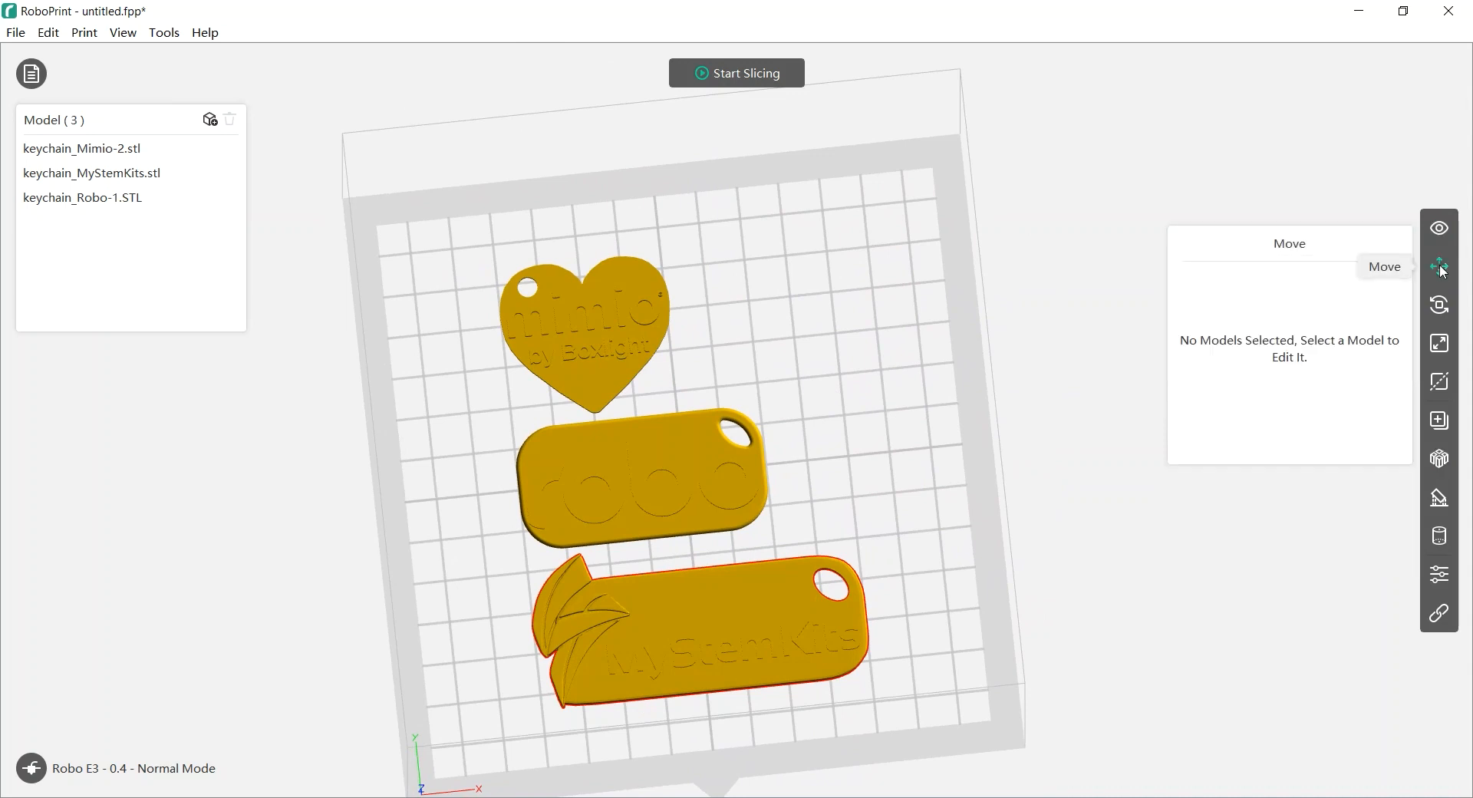
left_click_drag(542, 510, 604, 530)
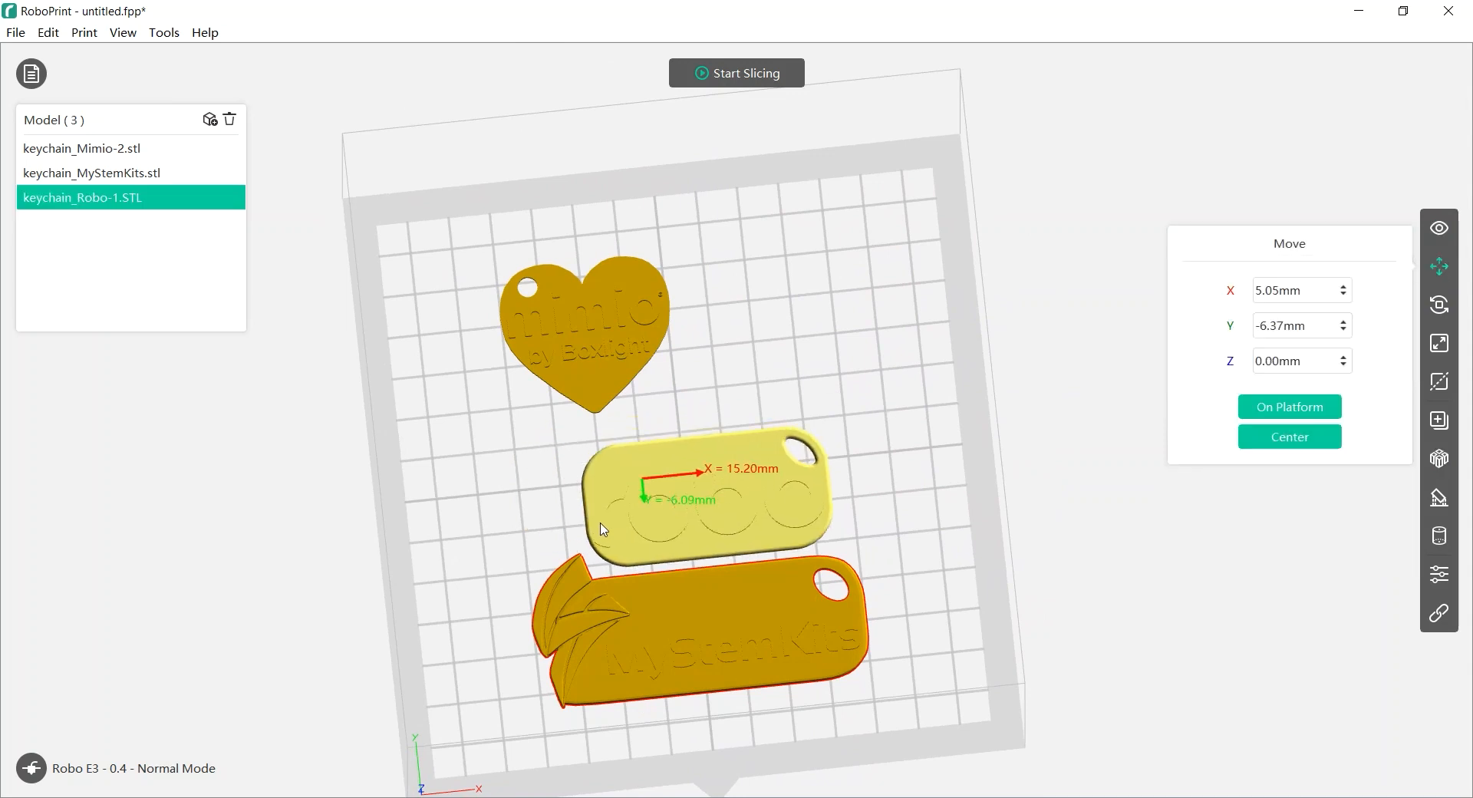
left_click_drag(558, 359, 541, 376)
left_click_drag(514, 431, 473, 562)
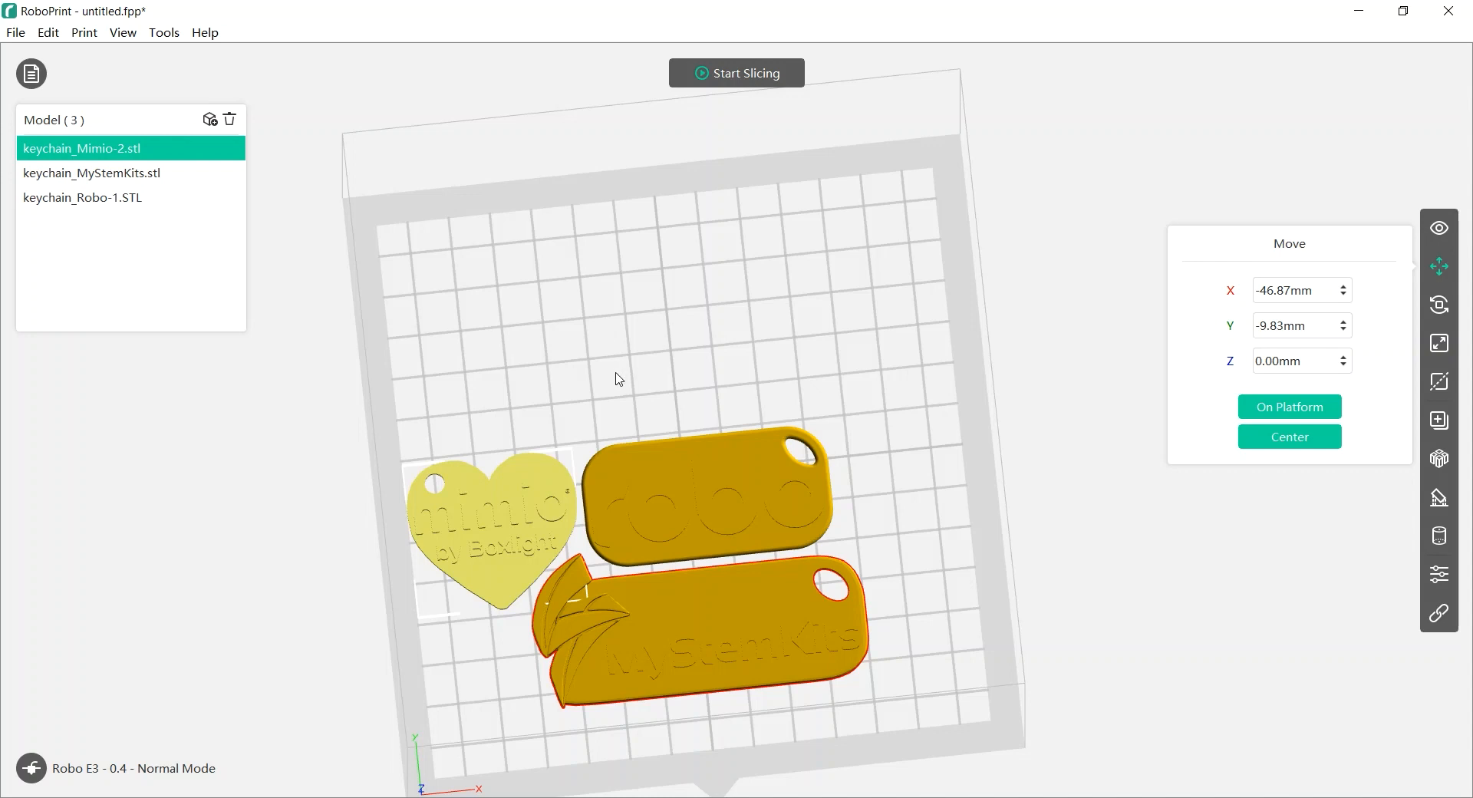
Centre all three keychains together on the plate at X 0, Y 0
left_click(702, 487)
left_click(493, 542, "ctrl")
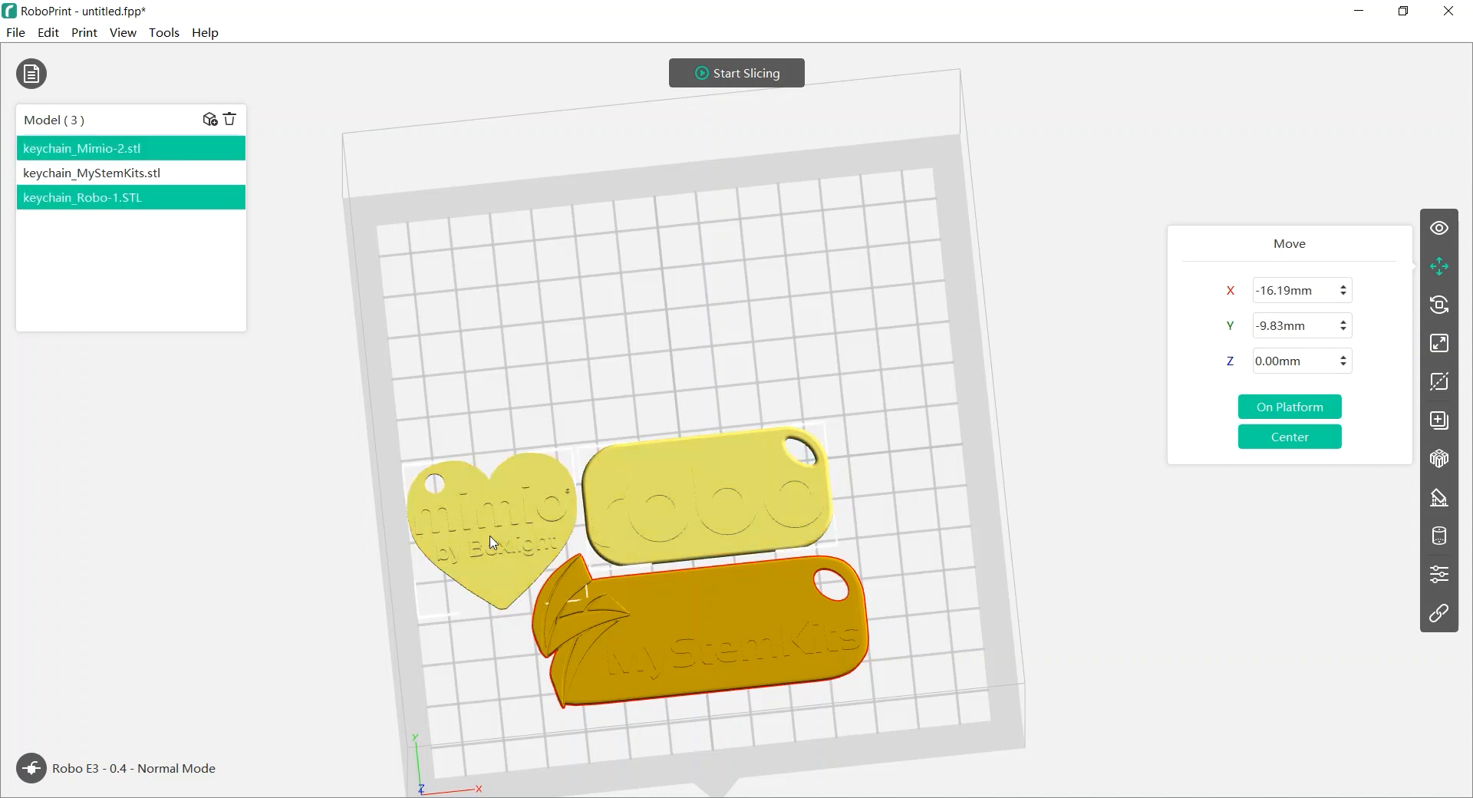
left_click(662, 612, "ctrl")
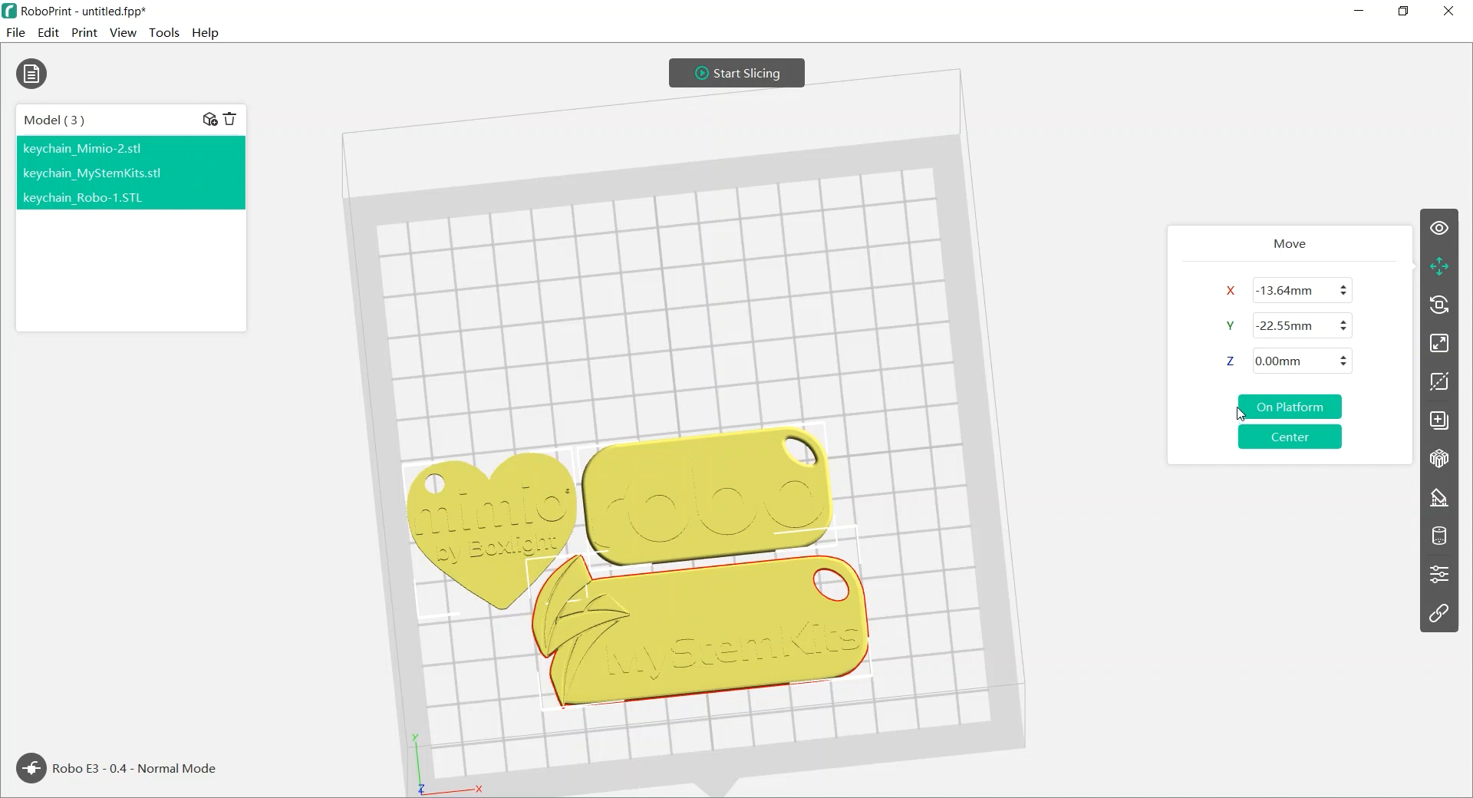
left_click(1288, 434)
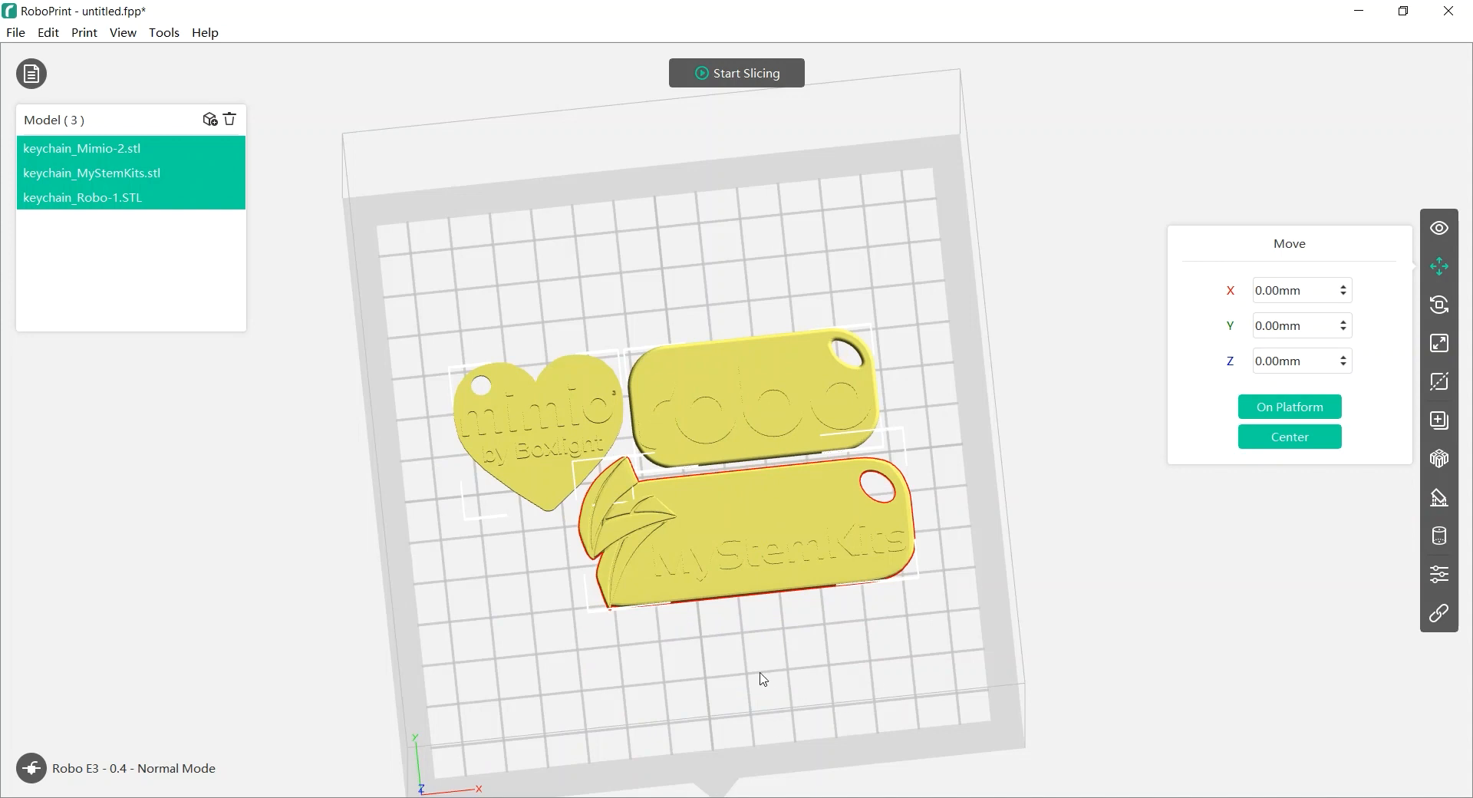
Select only the MyStemKits keychain for editing
left_click_drag(734, 673, 752, 618)
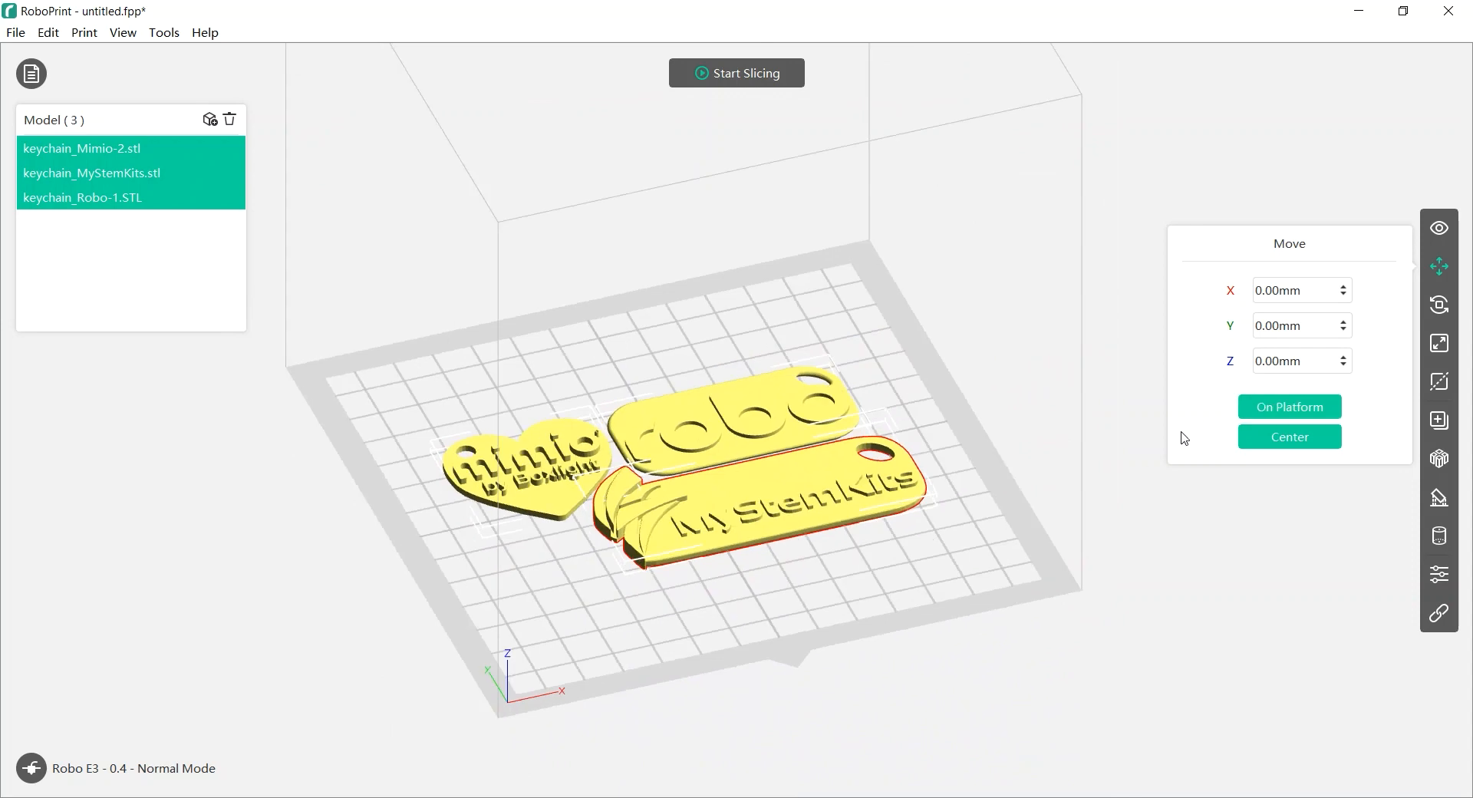
left_click(951, 481)
left_click(898, 484)
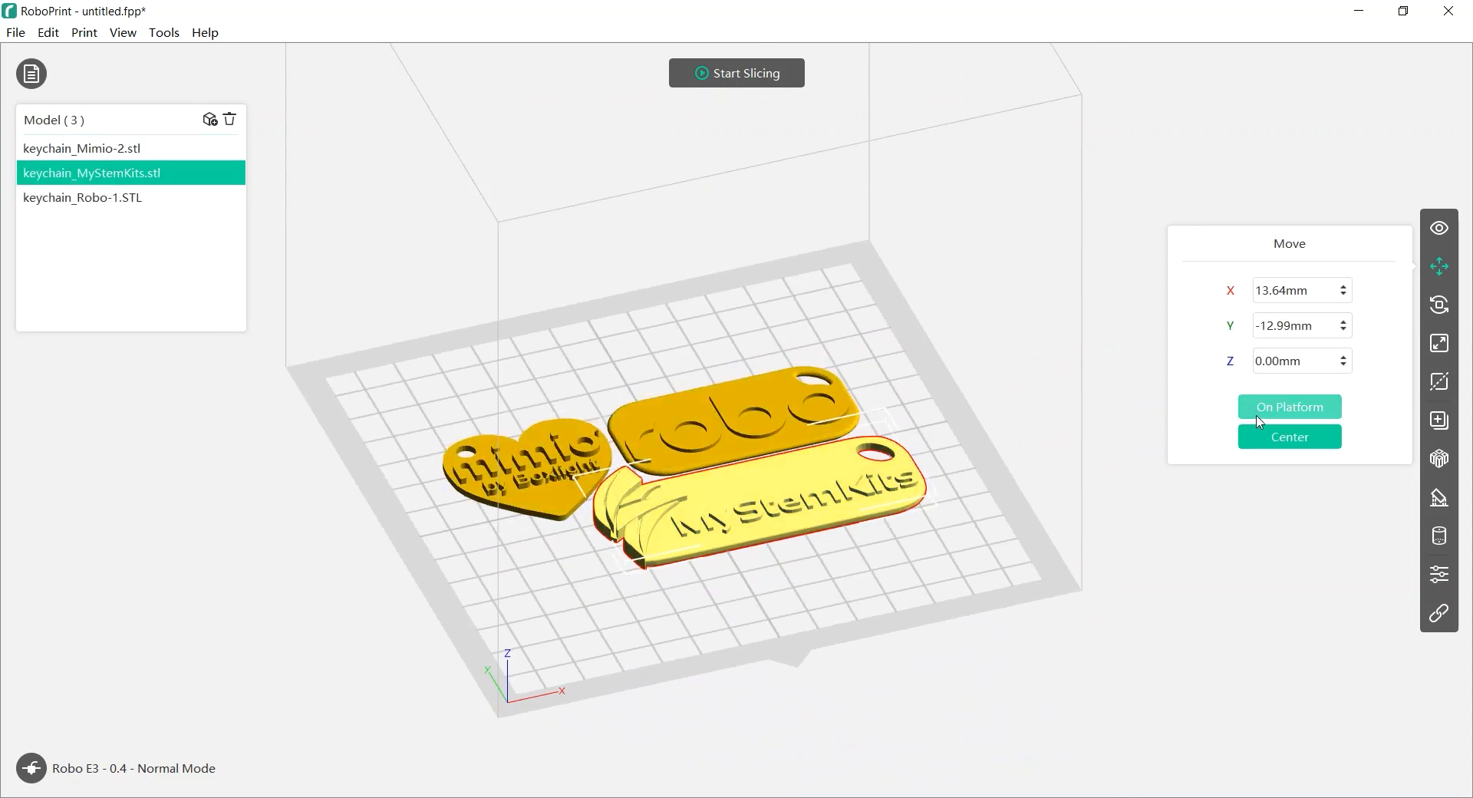
left_click_drag(862, 595, 882, 516)
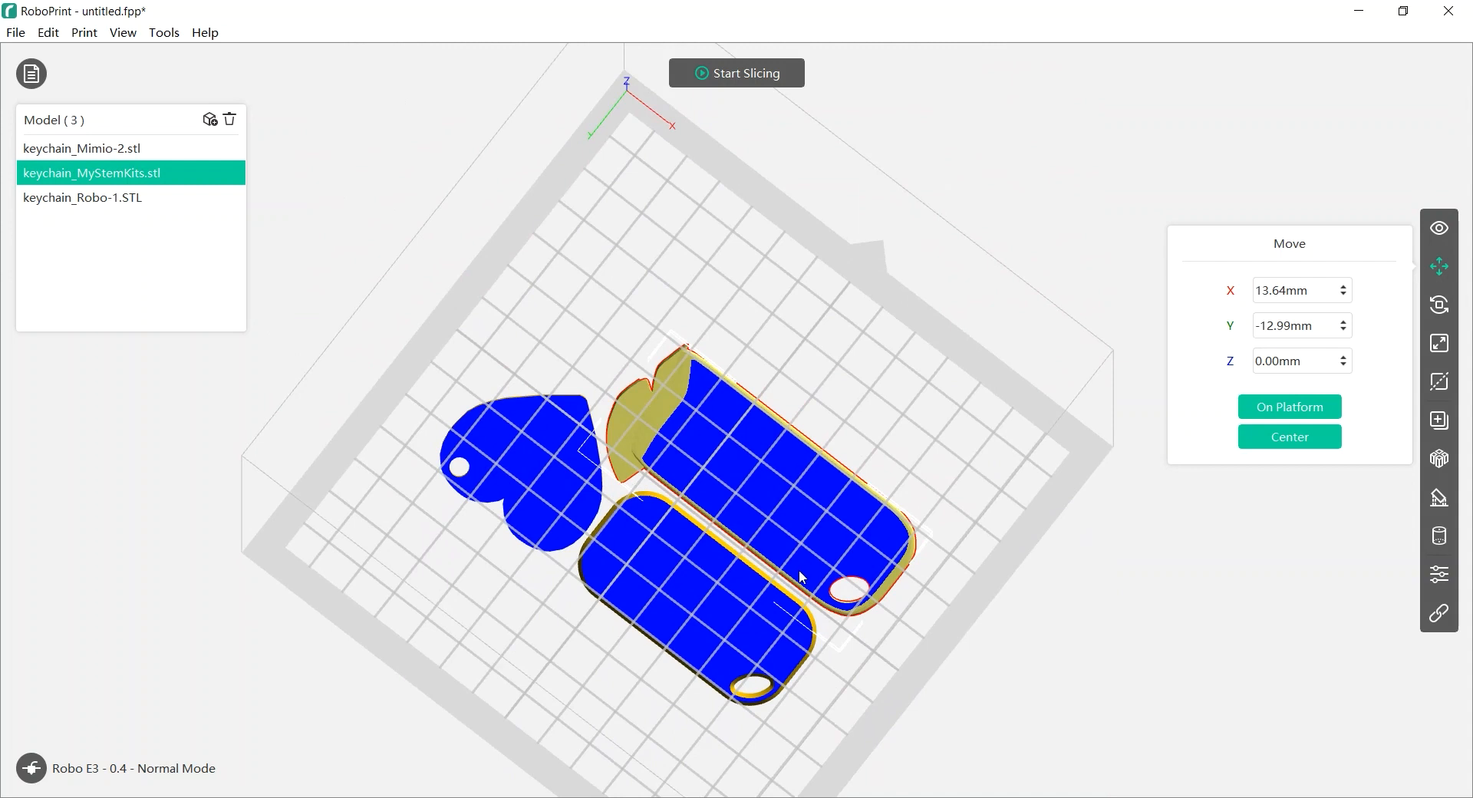
left_click_drag(954, 410, 851, 418)
scroll(790, 458, "up", 3)
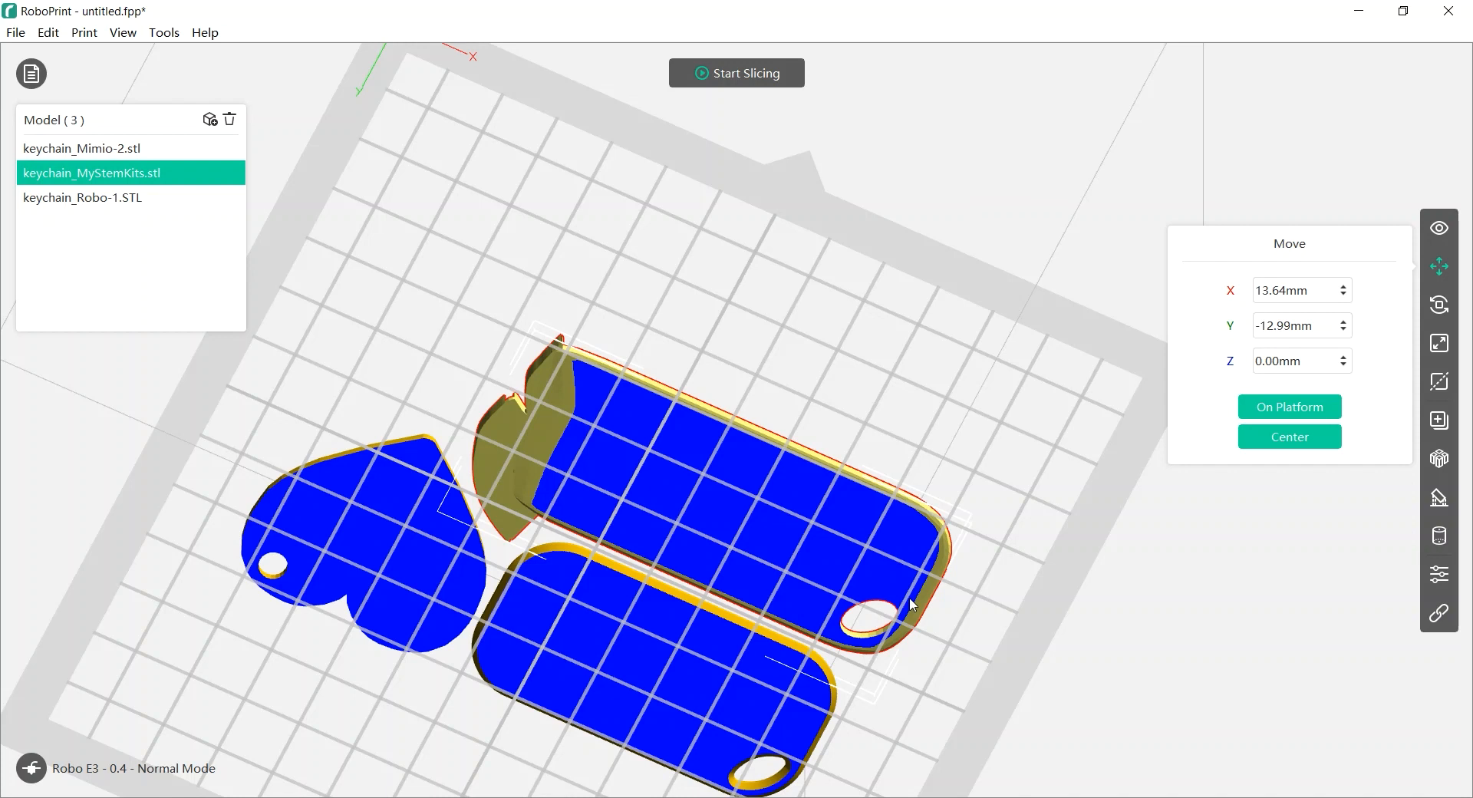
middle_click_drag(958, 626, 947, 500)
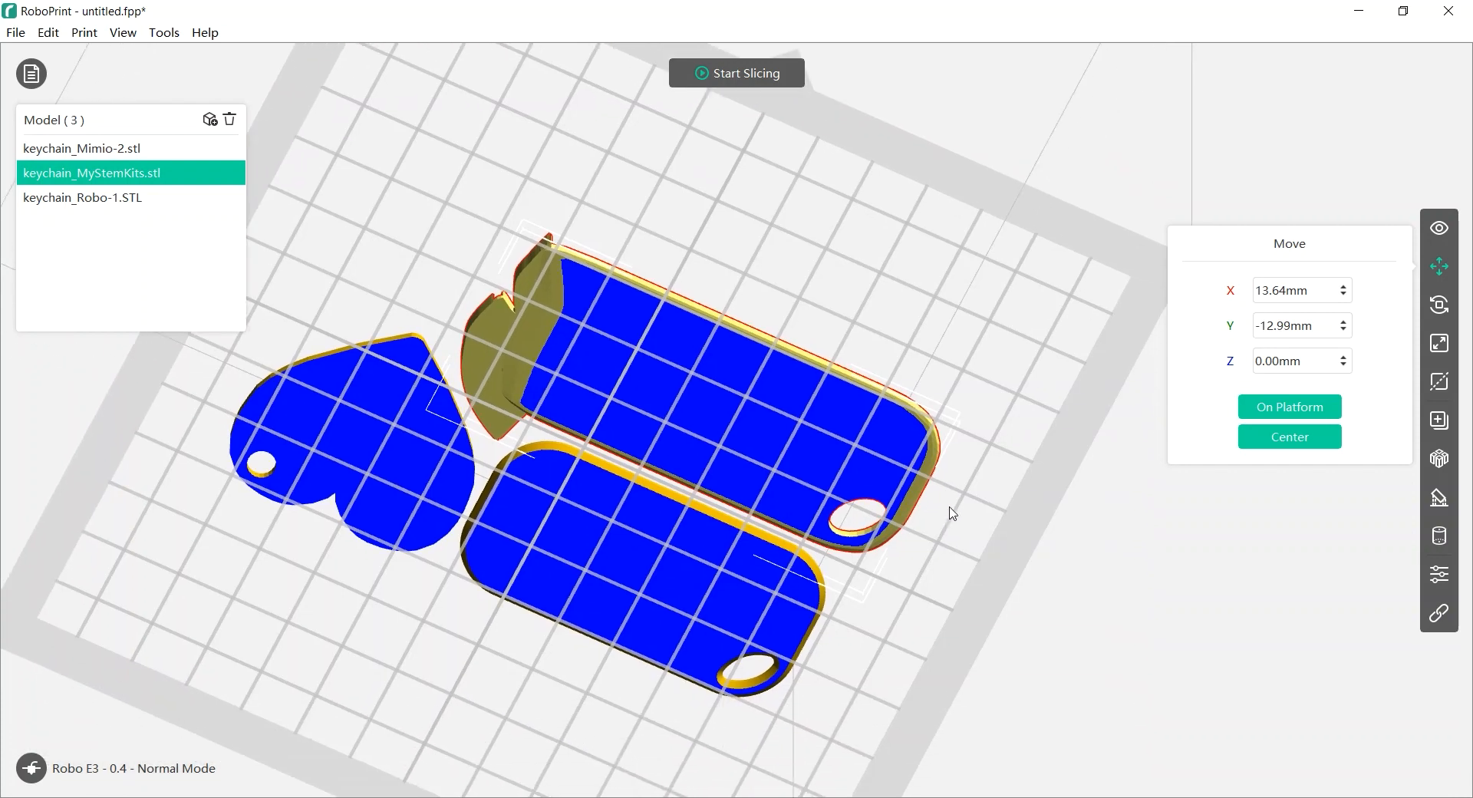
left_click_drag(950, 503, 946, 514)
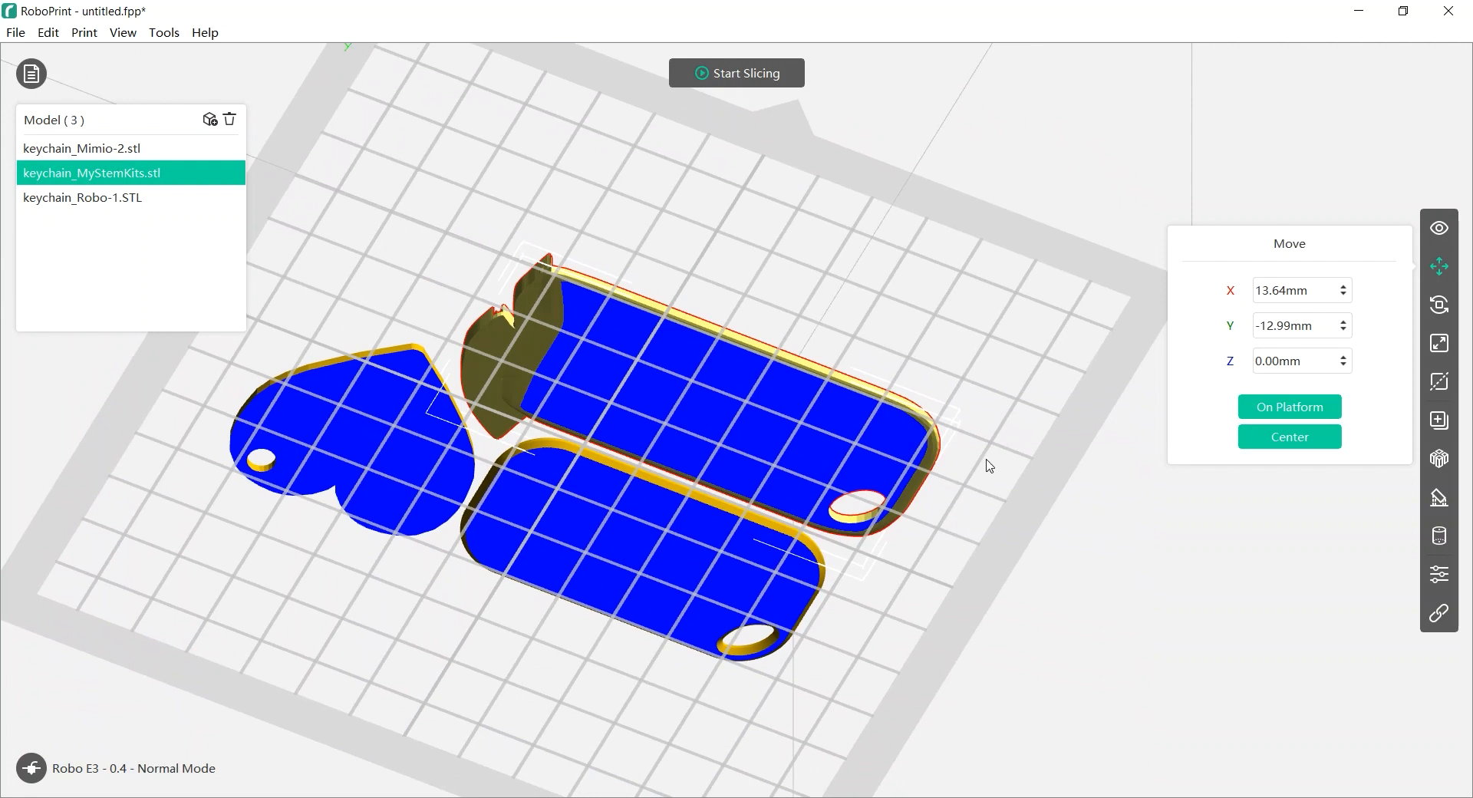
Reselect the MyStemKits keychain and show its scale: 80.26 × 36.55 × 3.86 mm at 100%
left_click(1025, 427)
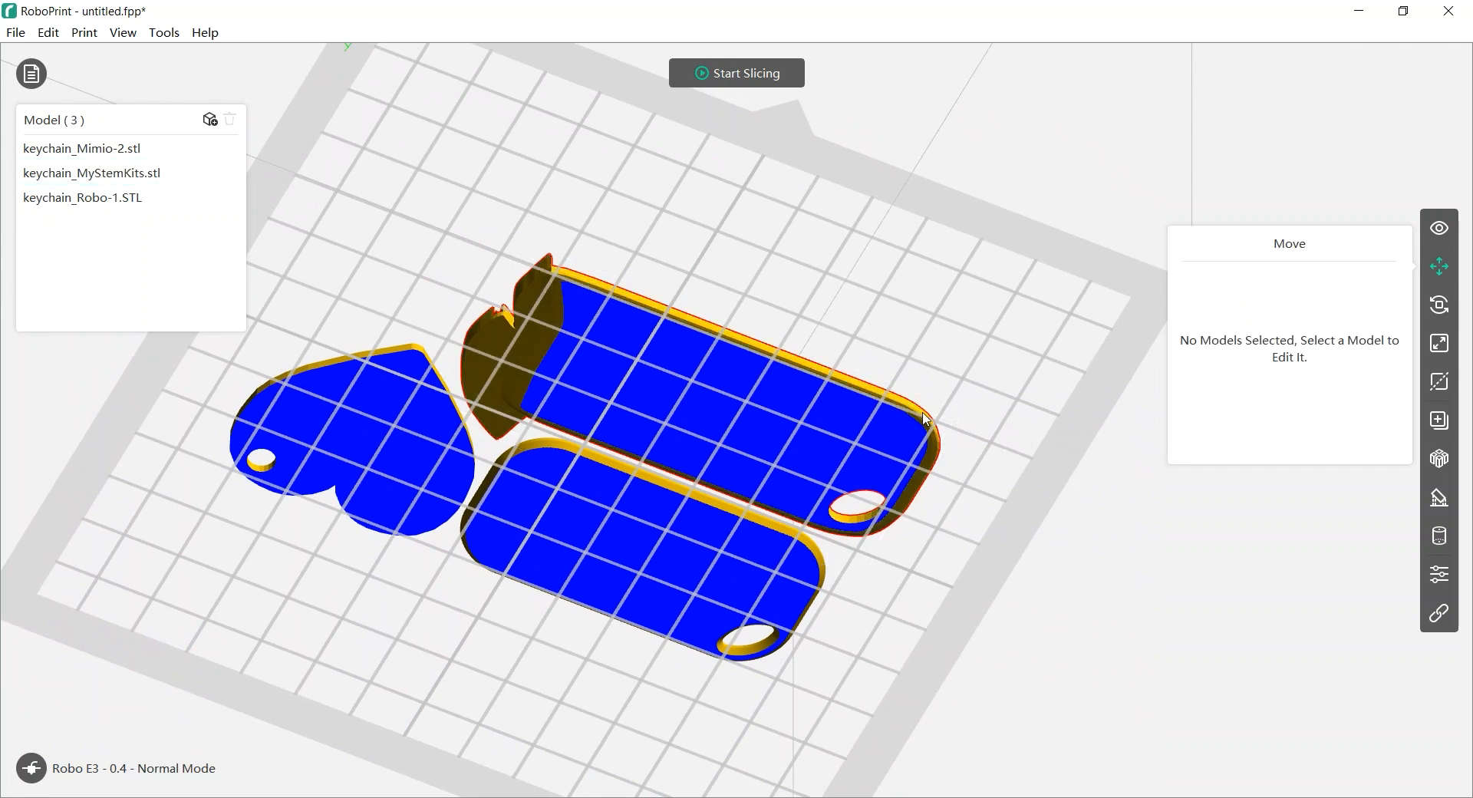
left_click(866, 403)
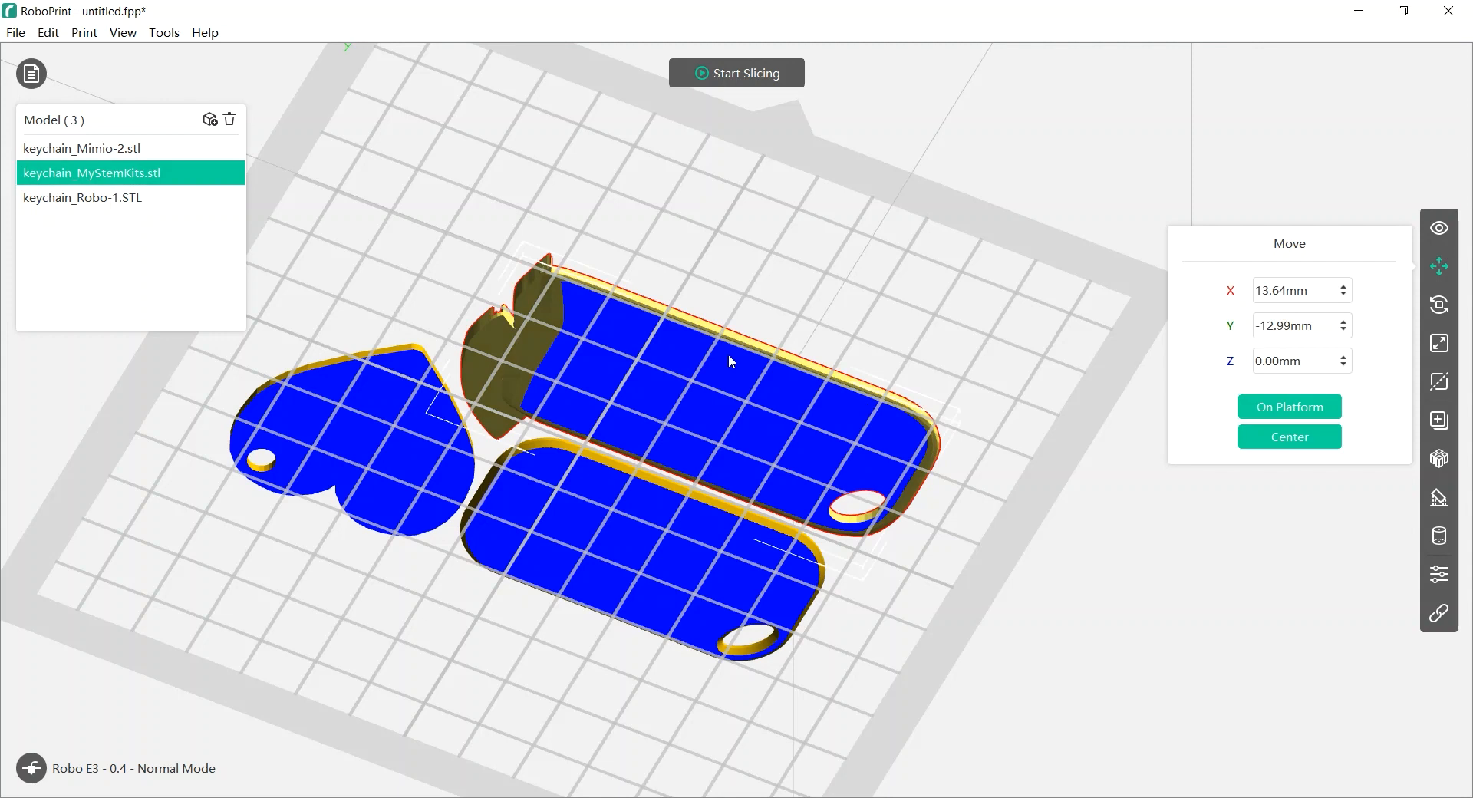
left_click(1439, 305)
left_click(1439, 344)
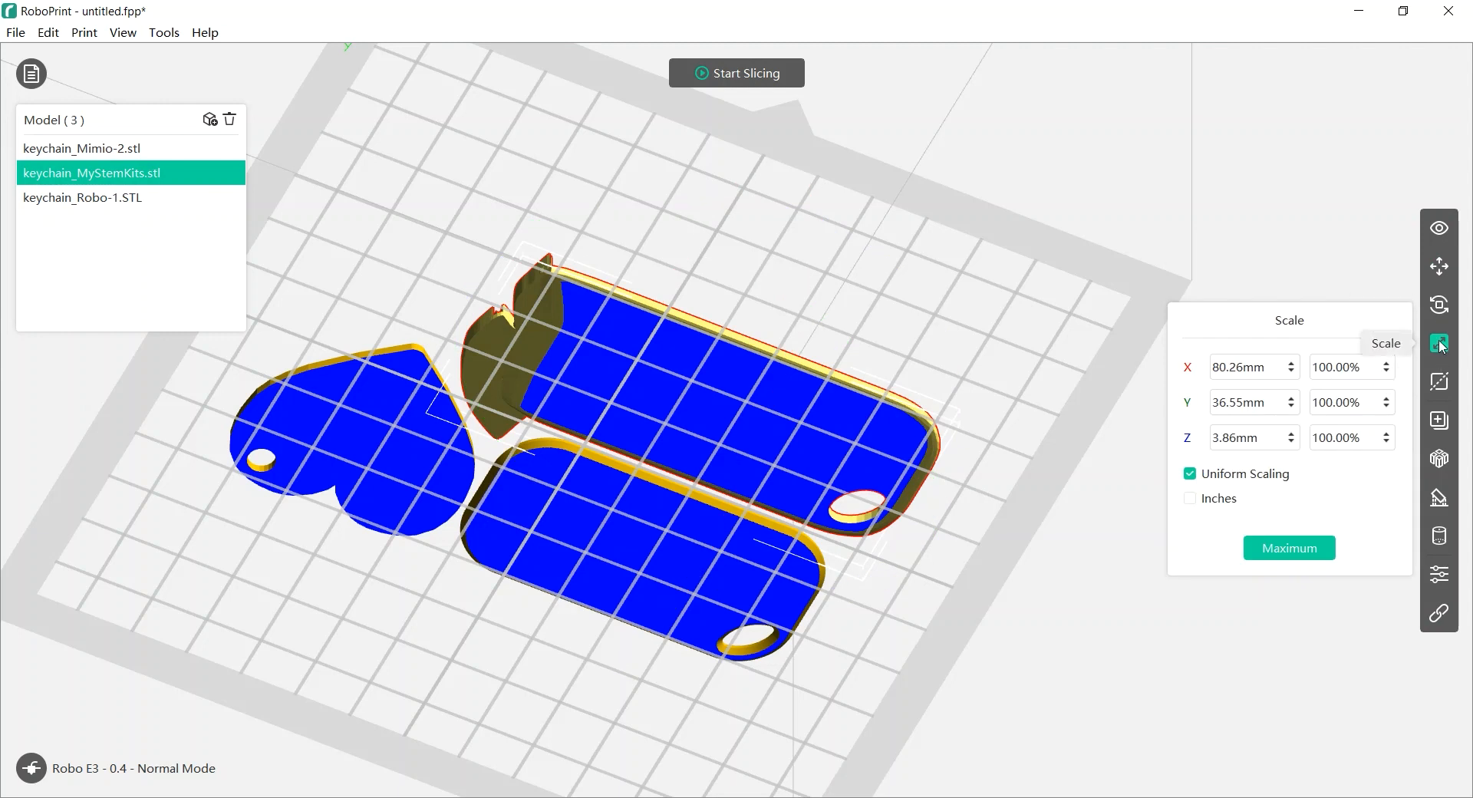
Cut the MyStemKits keychain horizontally along Z at 0.50mm
left_click(1439, 382)
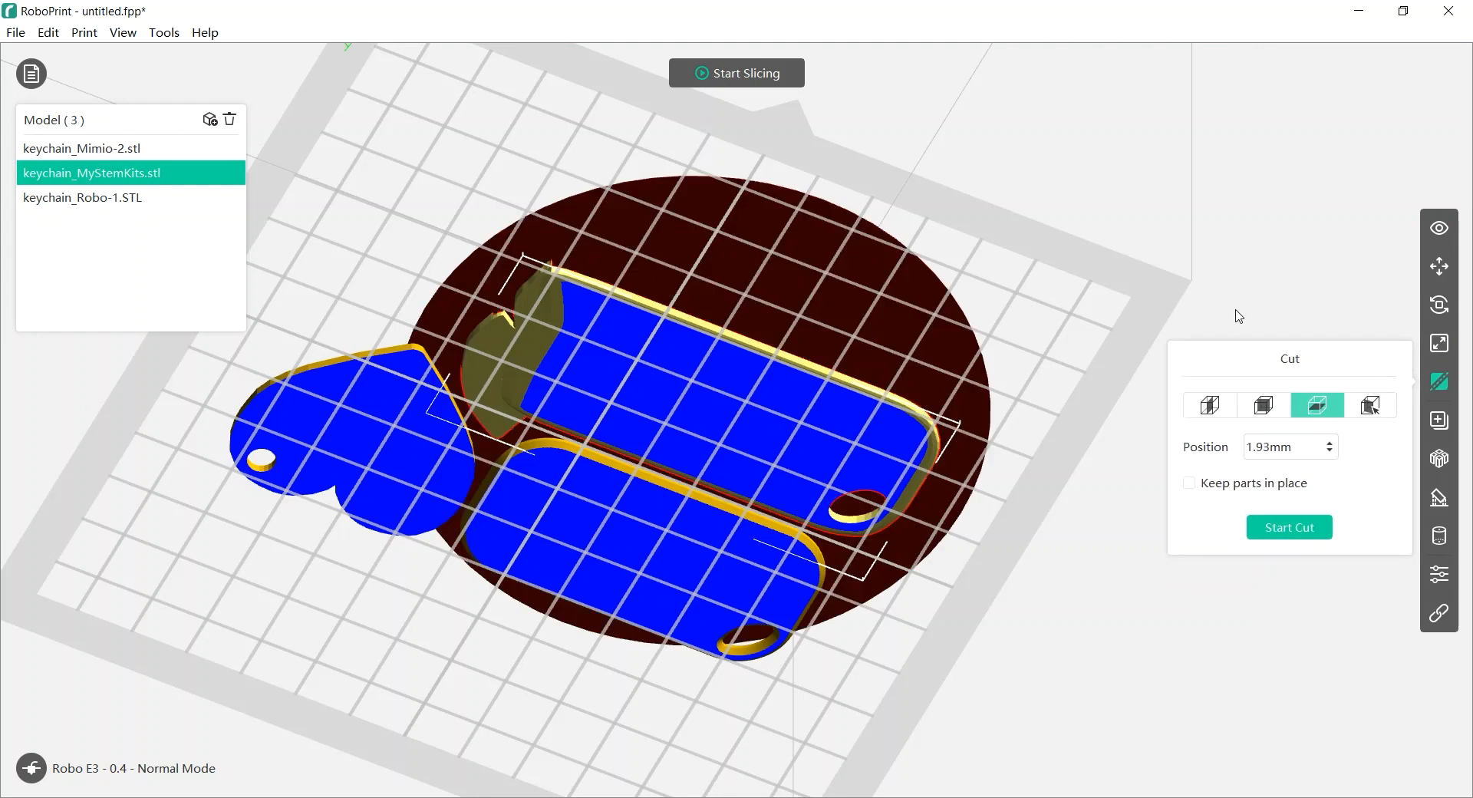
right_click_drag(1172, 248, 1165, 285)
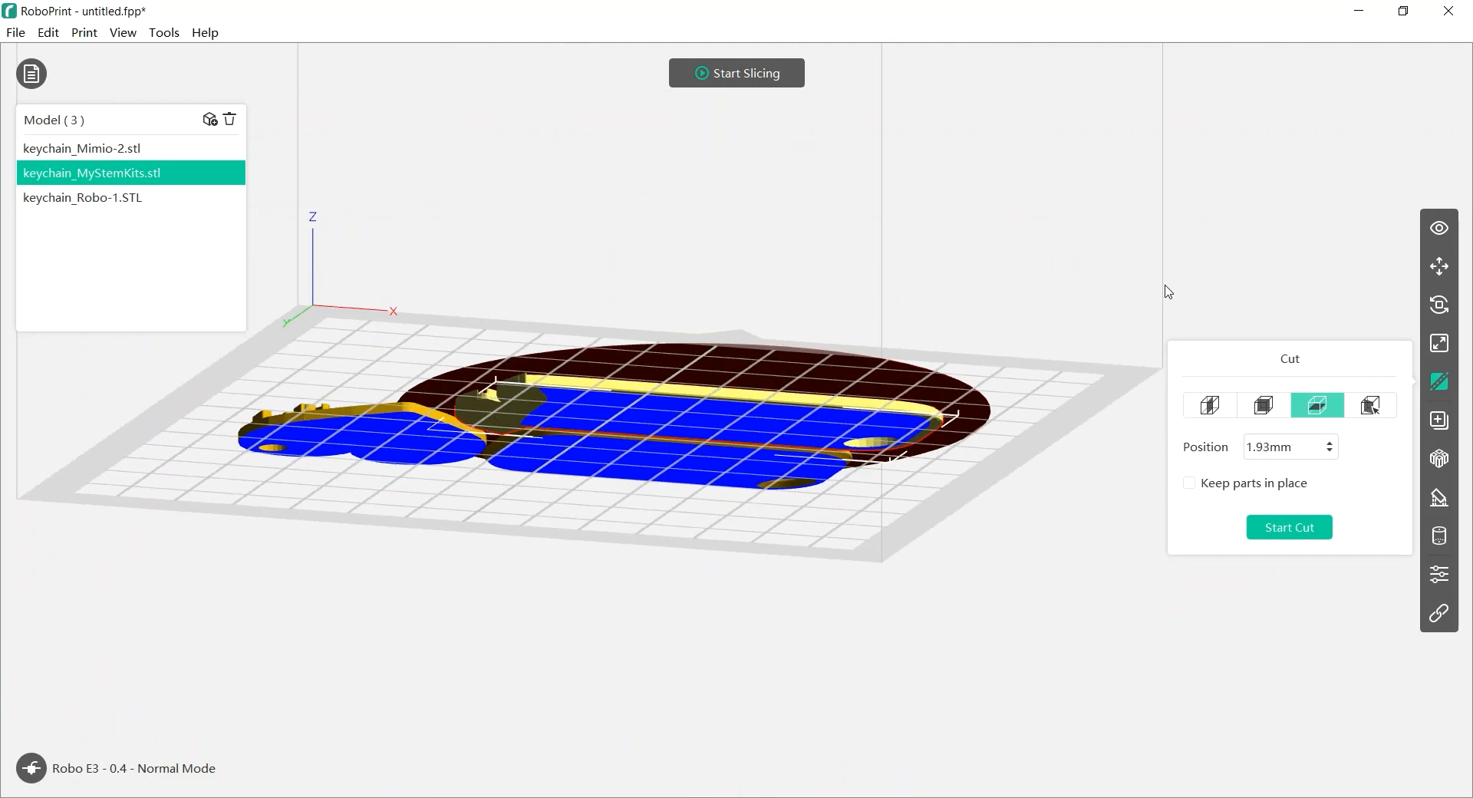
left_click(1210, 405)
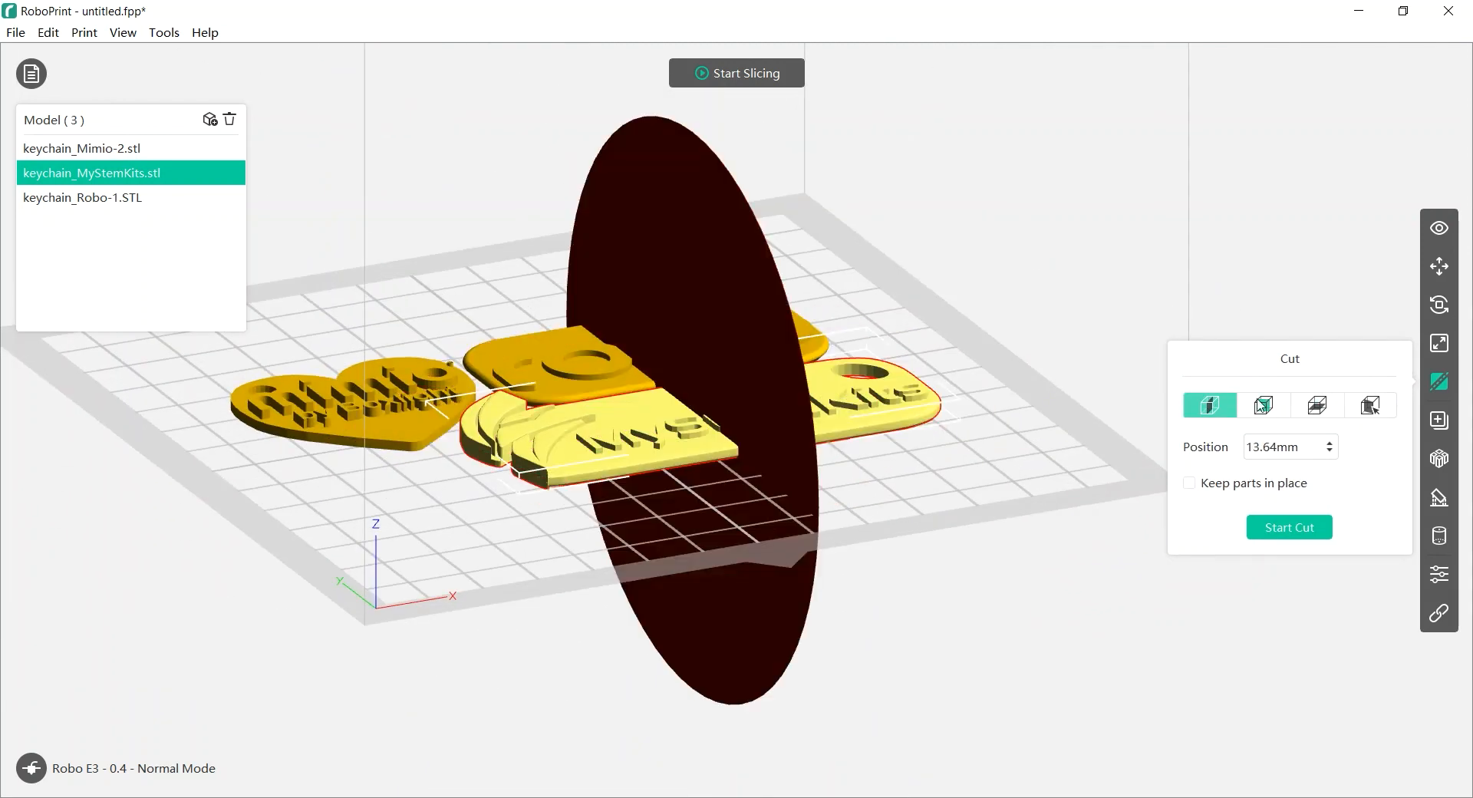
left_click(1261, 406)
left_click(1308, 407)
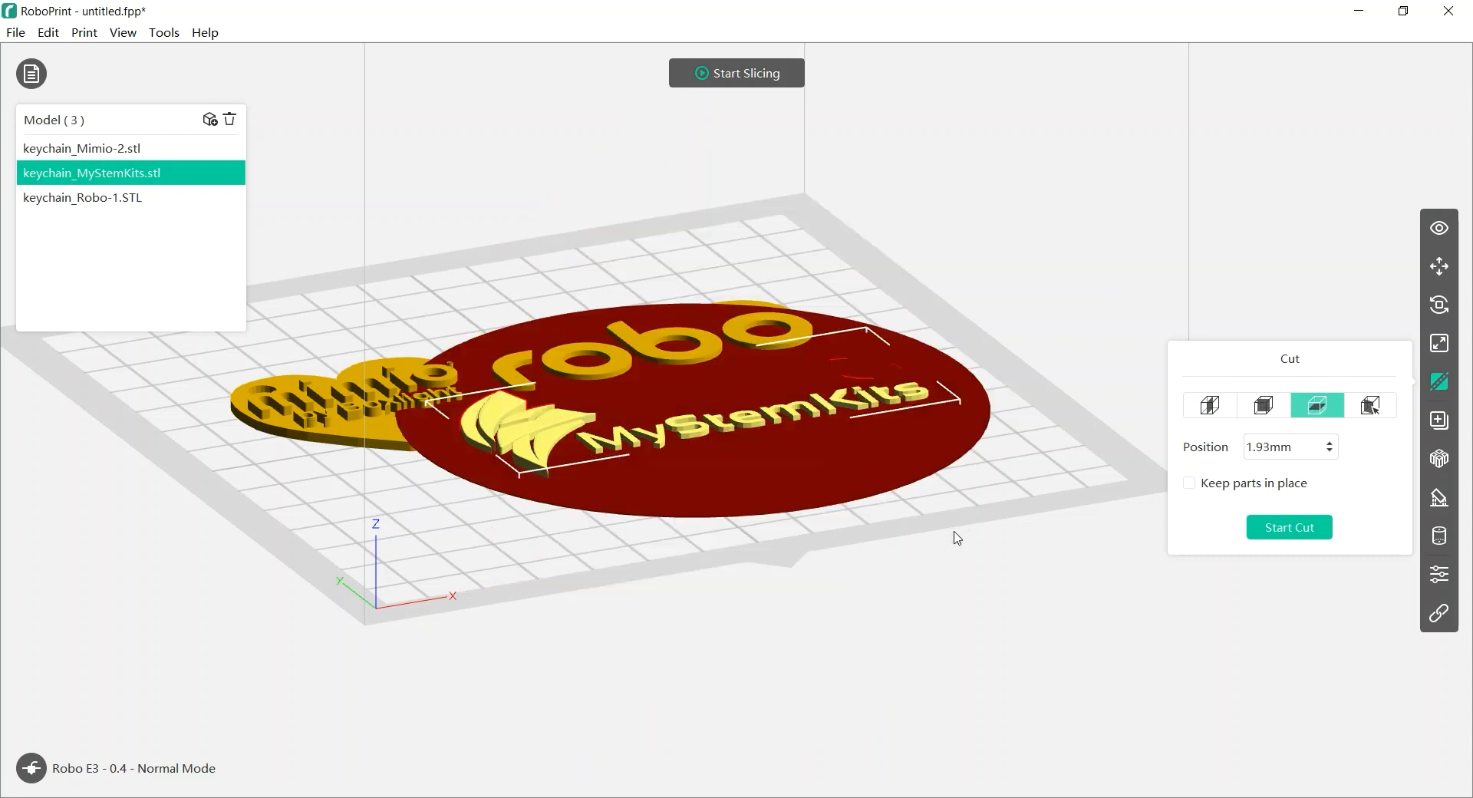
left_click_drag(932, 453, 932, 464)
right_click_drag(930, 543, 931, 491)
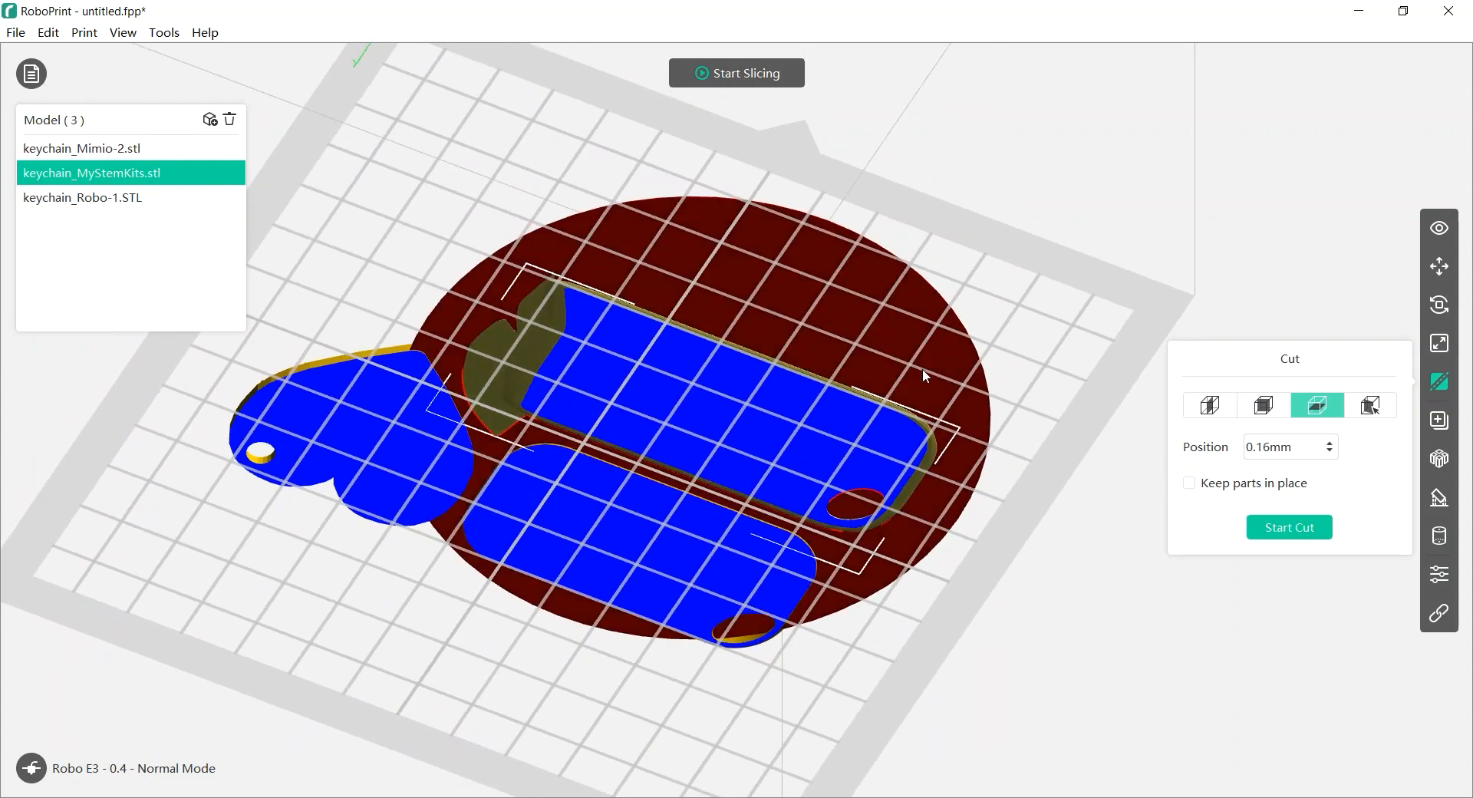
left_click_drag(920, 351, 926, 347)
right_click_drag(926, 347, 1011, 518)
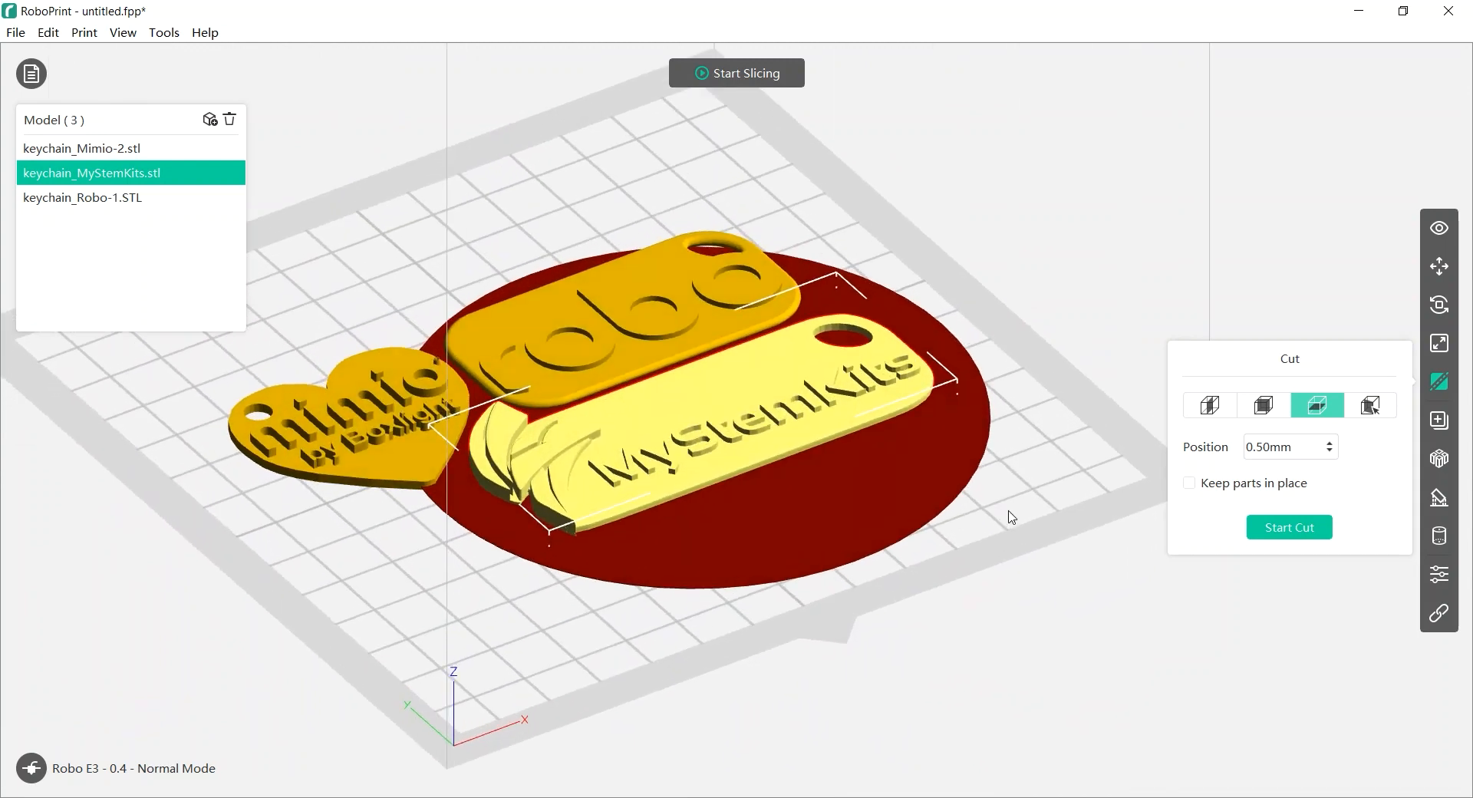
left_click(1284, 529)
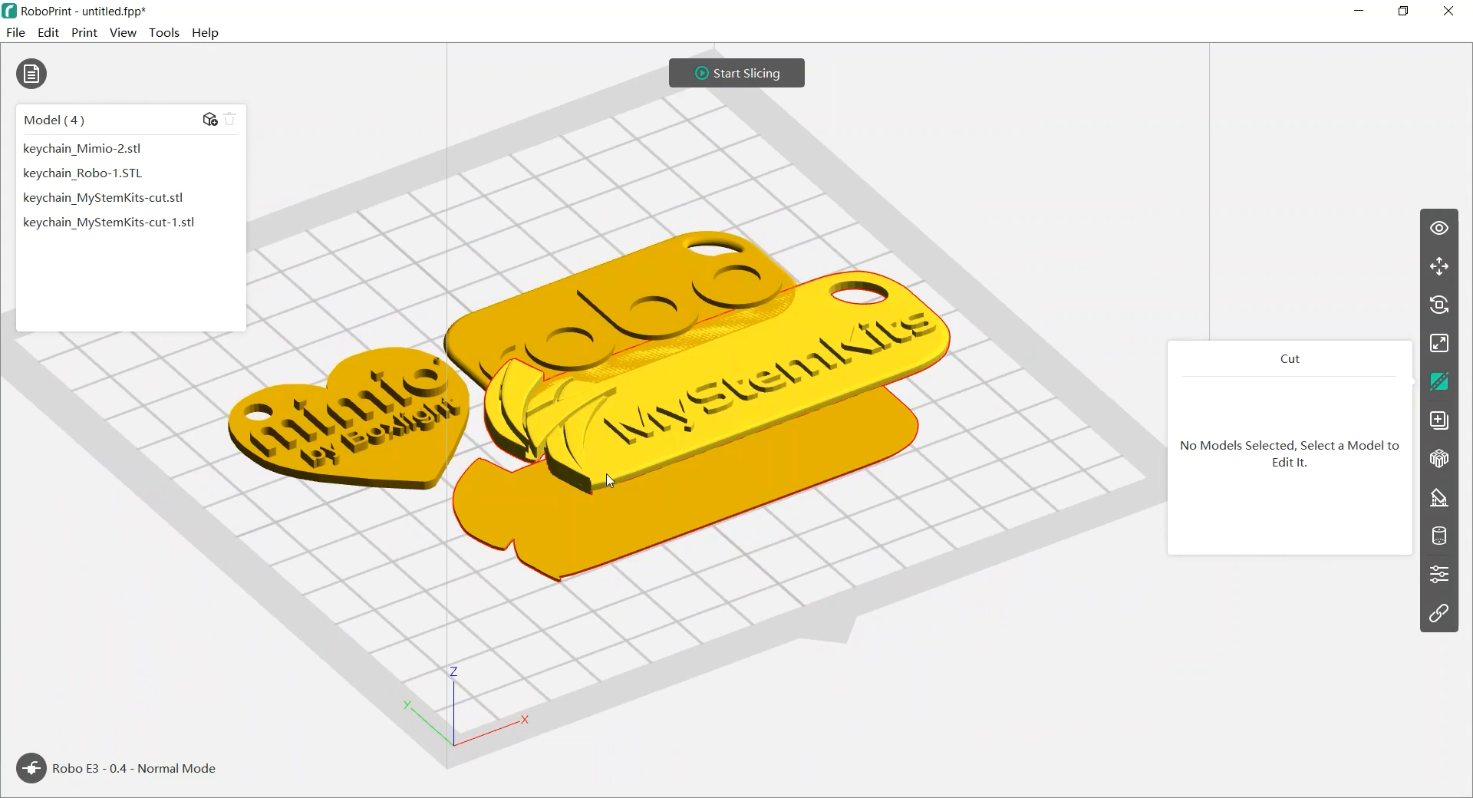
Delete the thin lower cut-off piece, keeping keychain_MyStemKits-cut
left_click(625, 526)
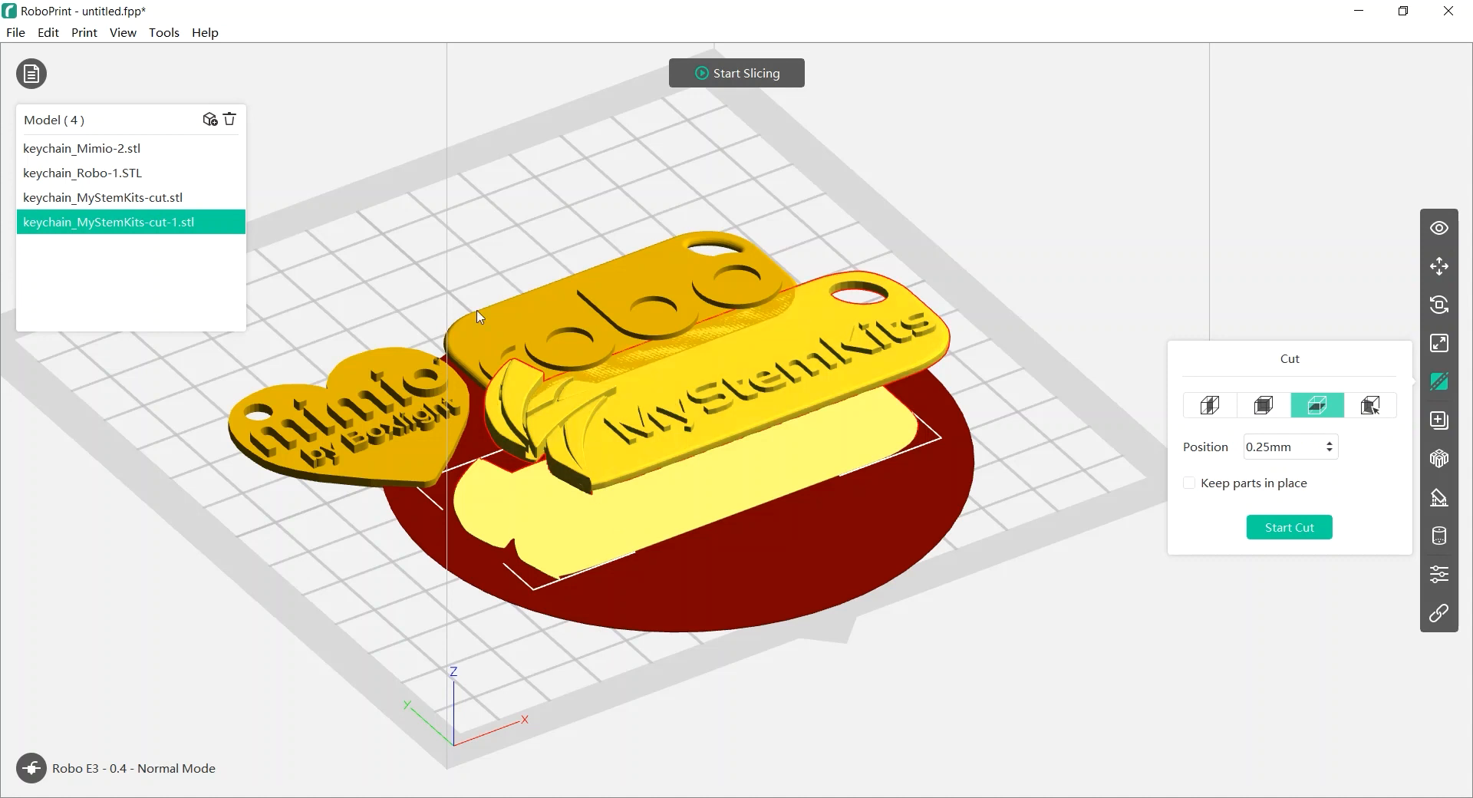
left_click(229, 120)
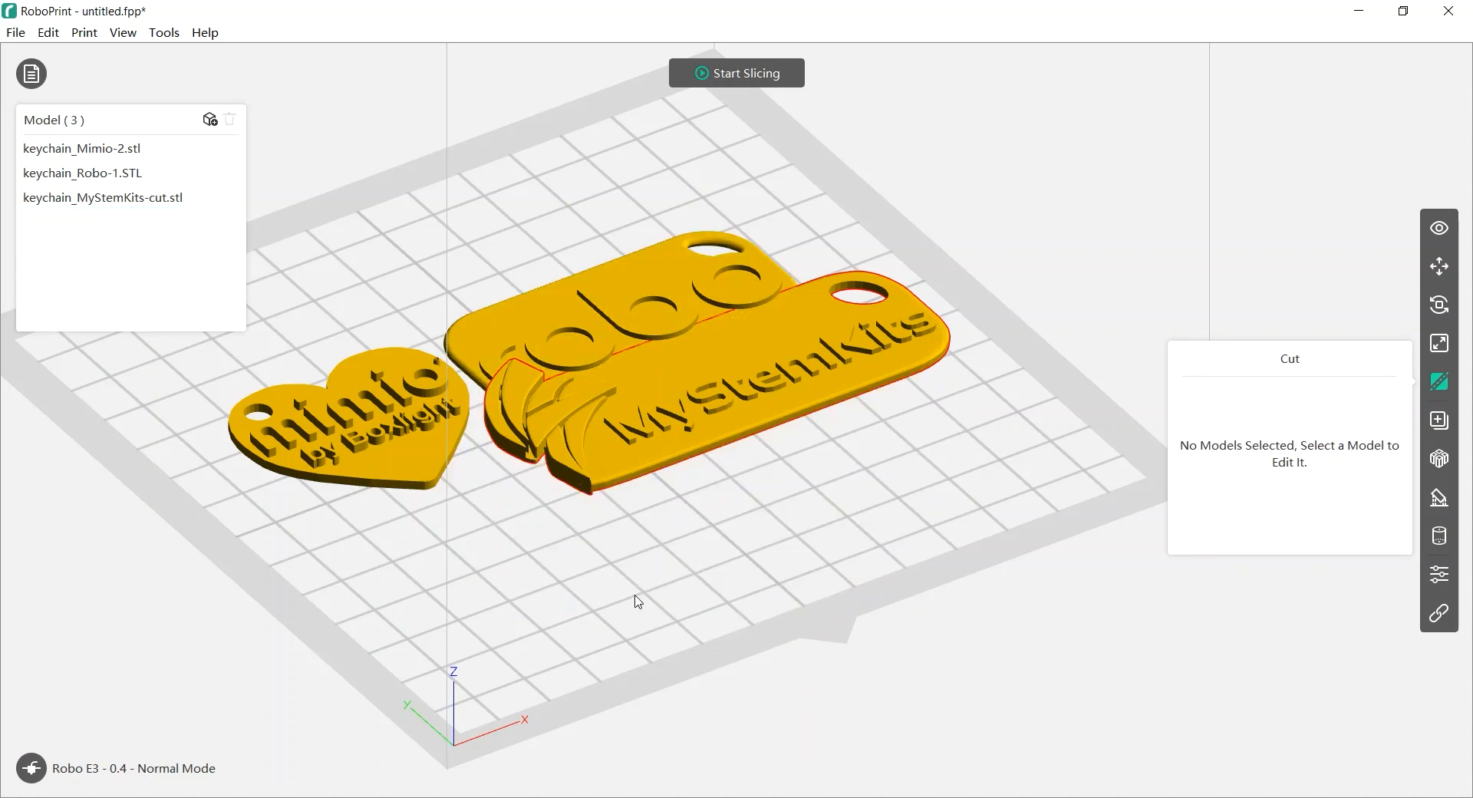
left_click(716, 416)
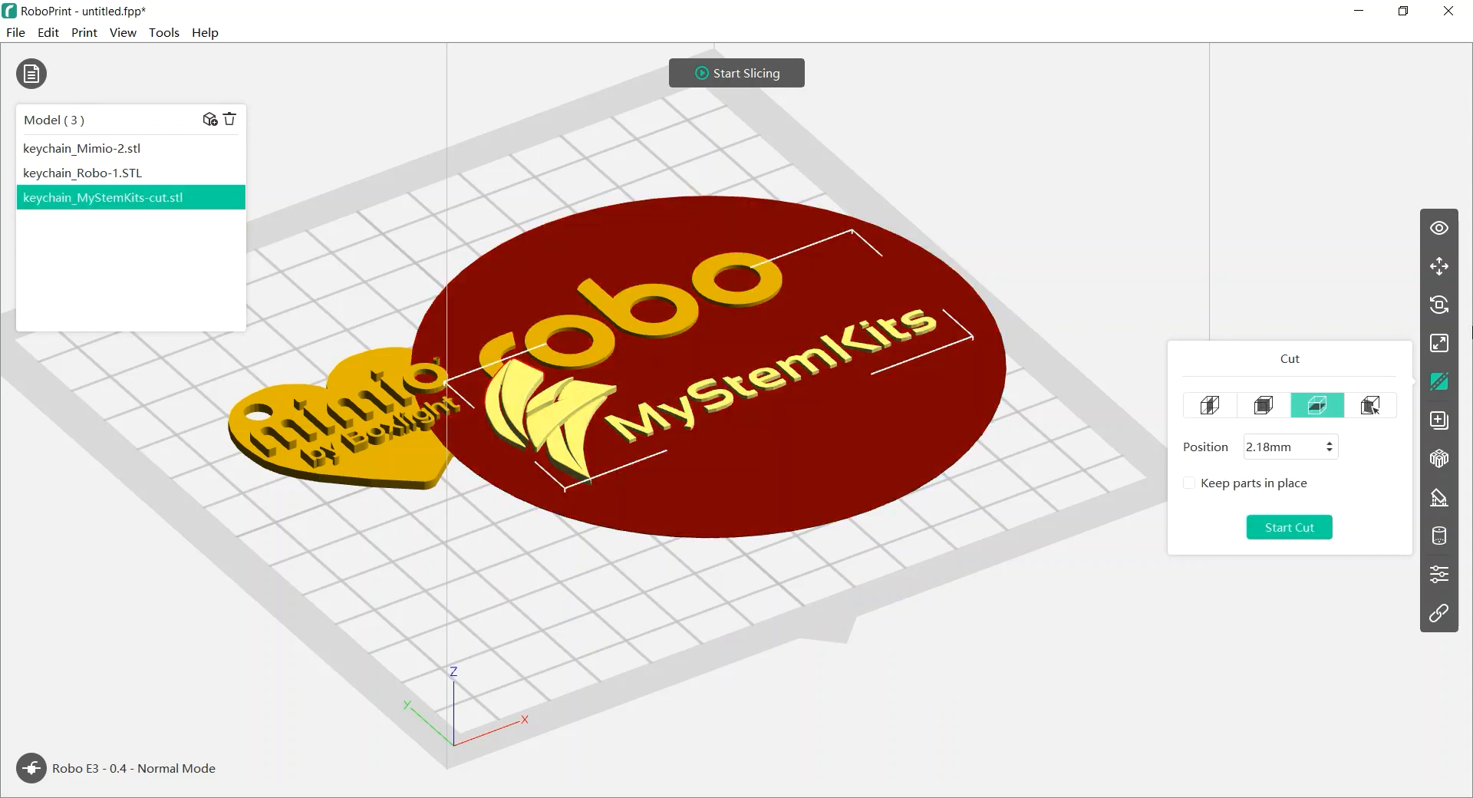
Drop the trimmed keychain onto the platform and shift it down-left to X 13.23, Y -13.15
left_click(1439, 266)
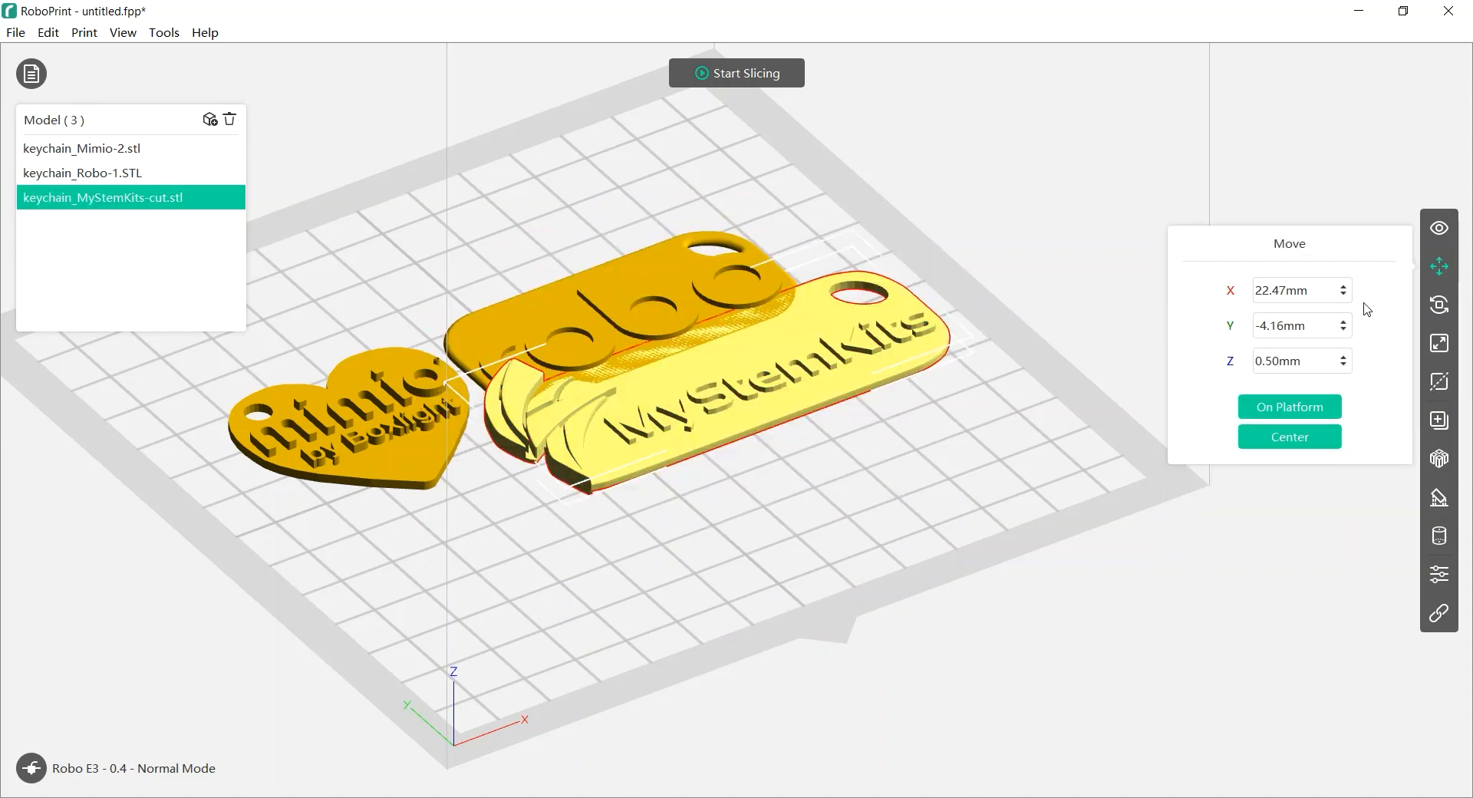
left_click_drag(821, 531, 816, 407)
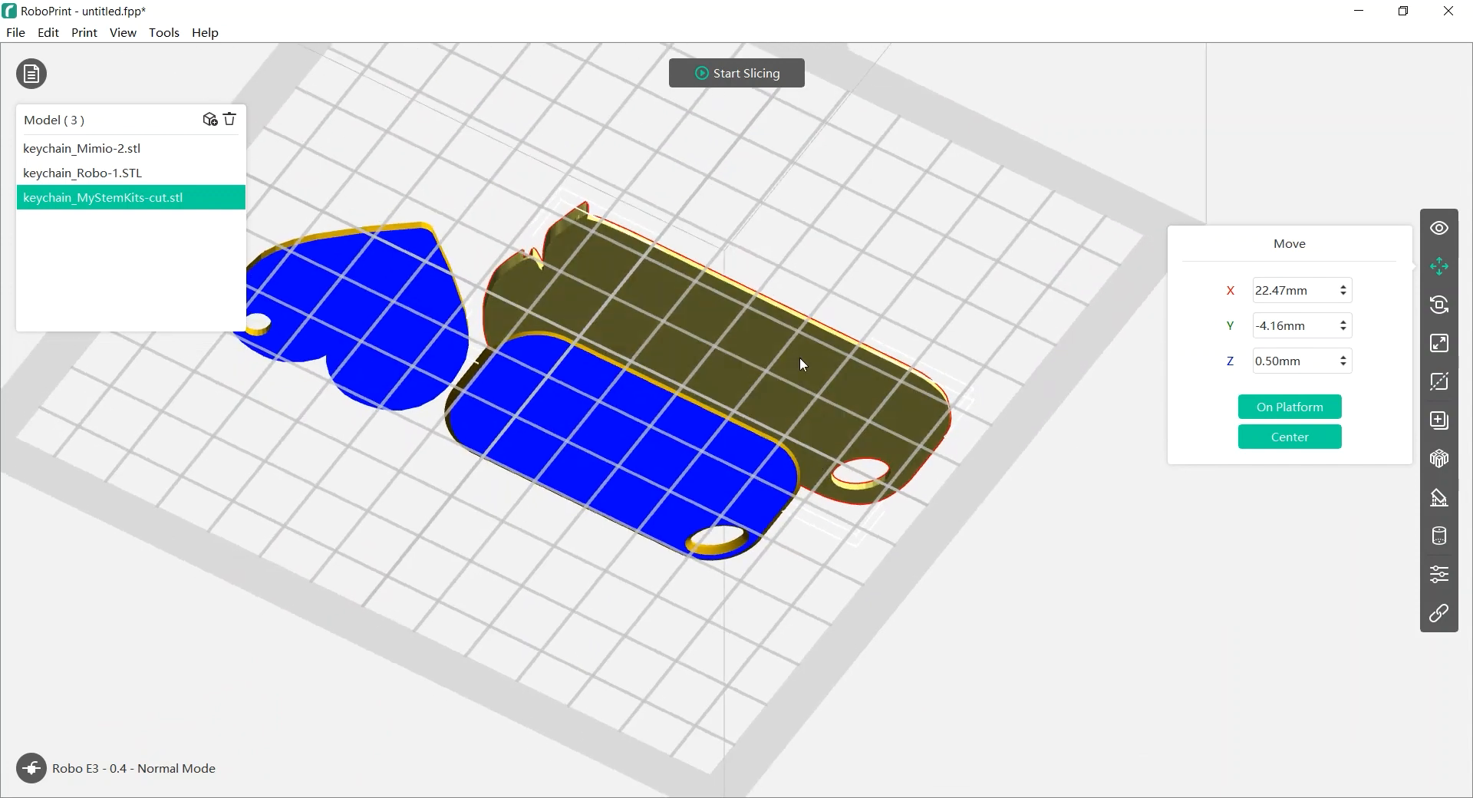
left_click(1304, 407)
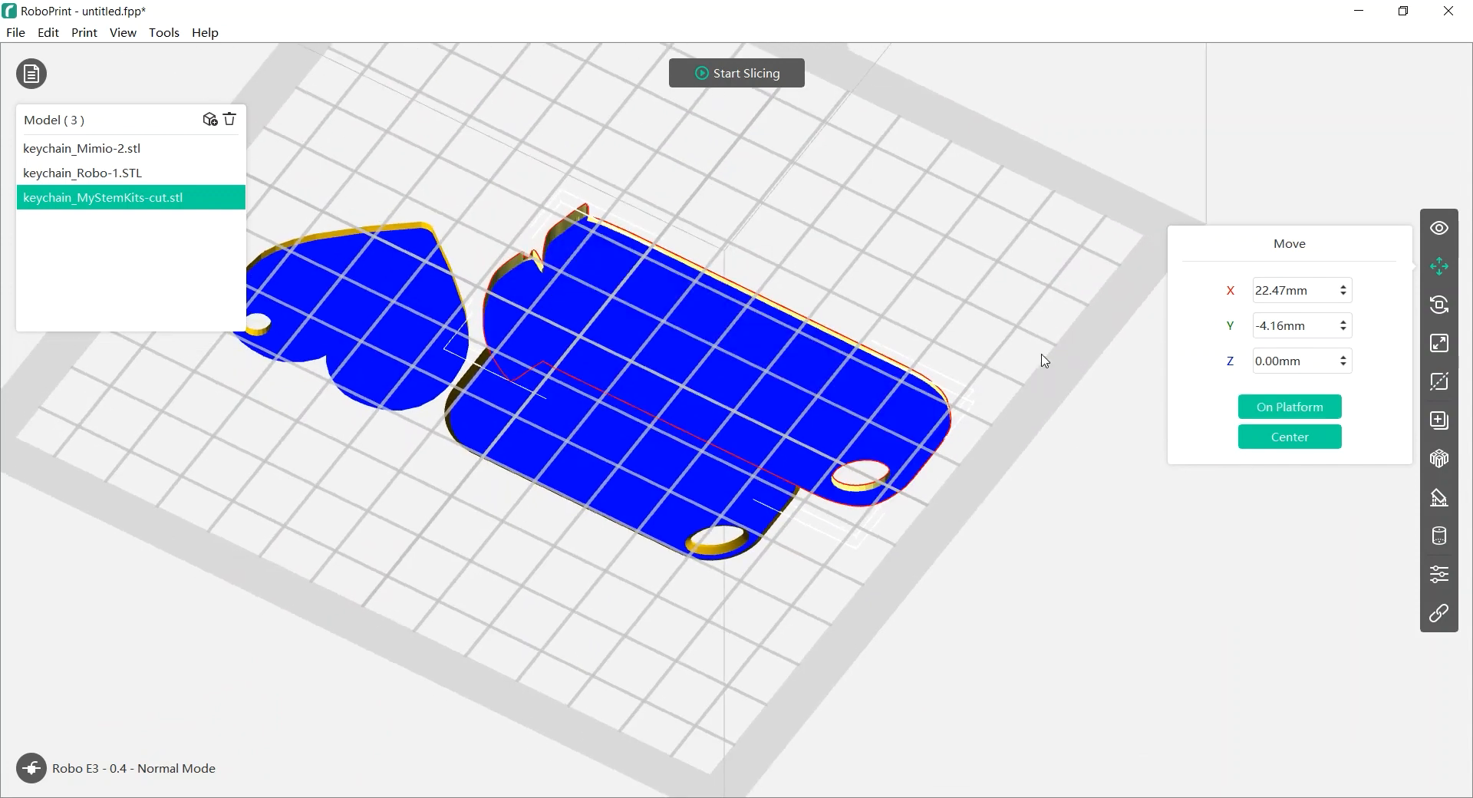
left_click_drag(960, 289, 942, 395)
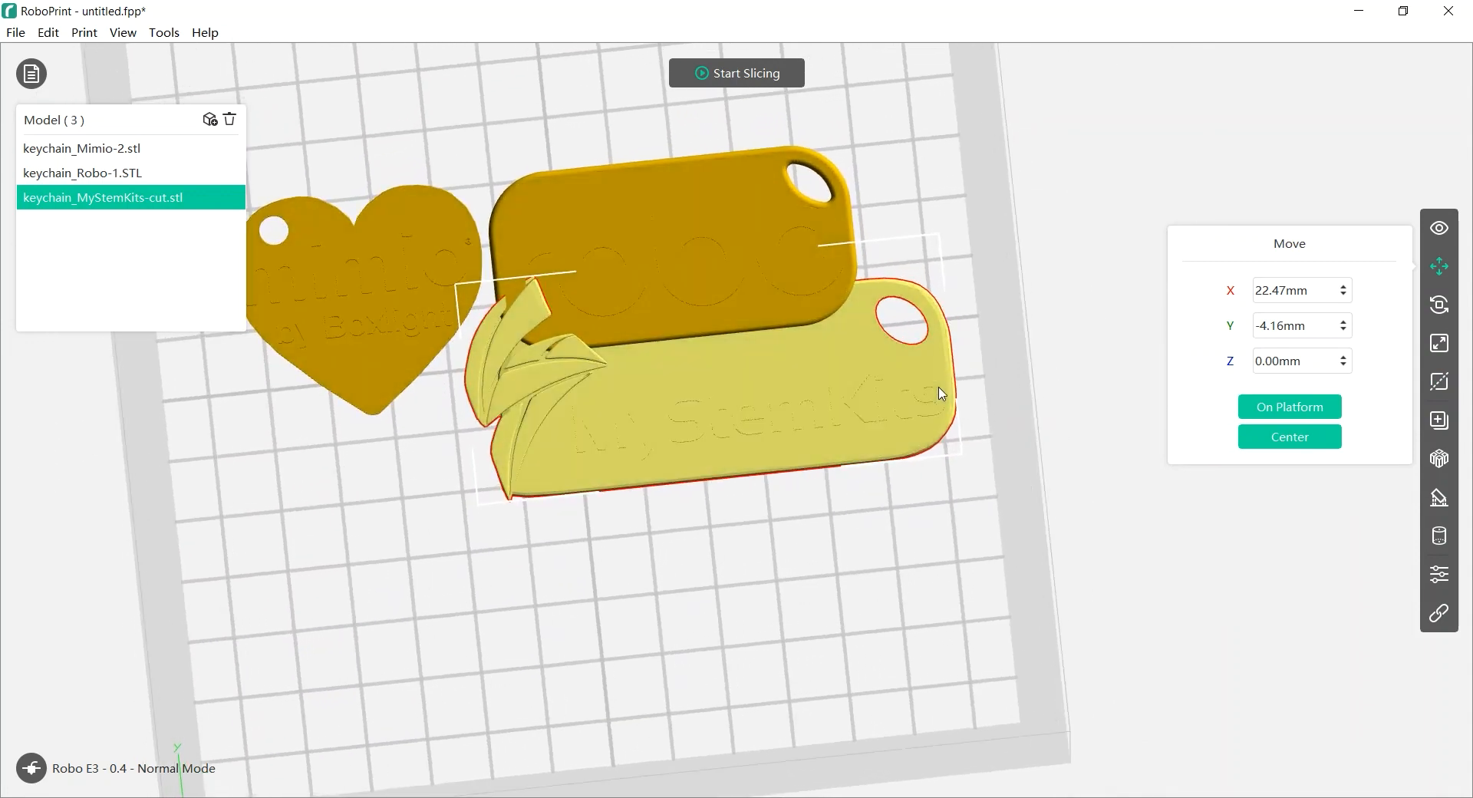
left_click_drag(727, 408, 646, 474)
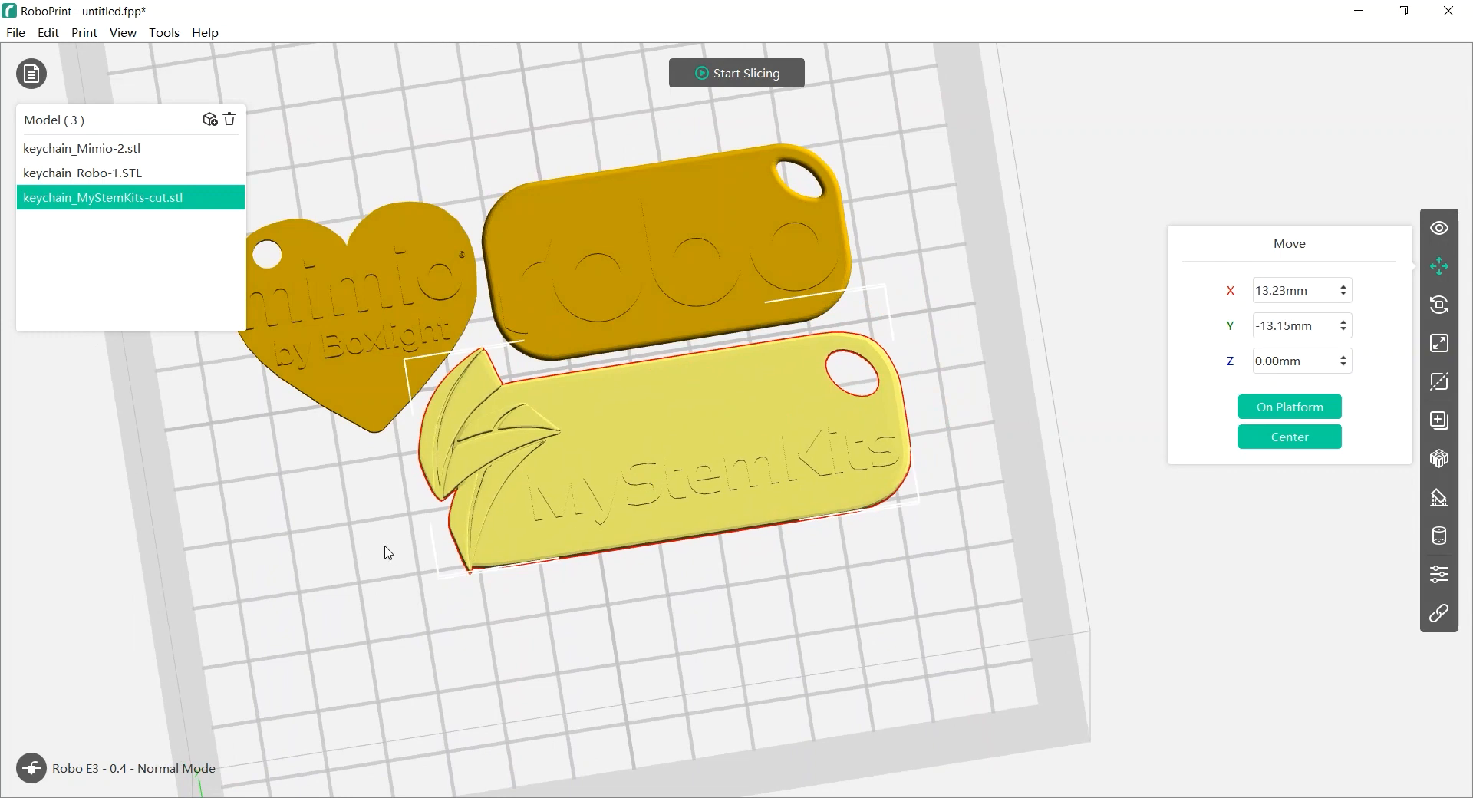
Reselect just the MyStemKits keychain and inspect the keychains' undersides from a low angle
scroll(386, 547, "down", 2)
middle_click_drag(386, 547, 483, 562)
mouse_move(483, 568)
left_mouse_down()
mouse_move(542, 571)
mouse_move(501, 564)
left_mouse_up()
right_click_drag(501, 555, 500, 551)
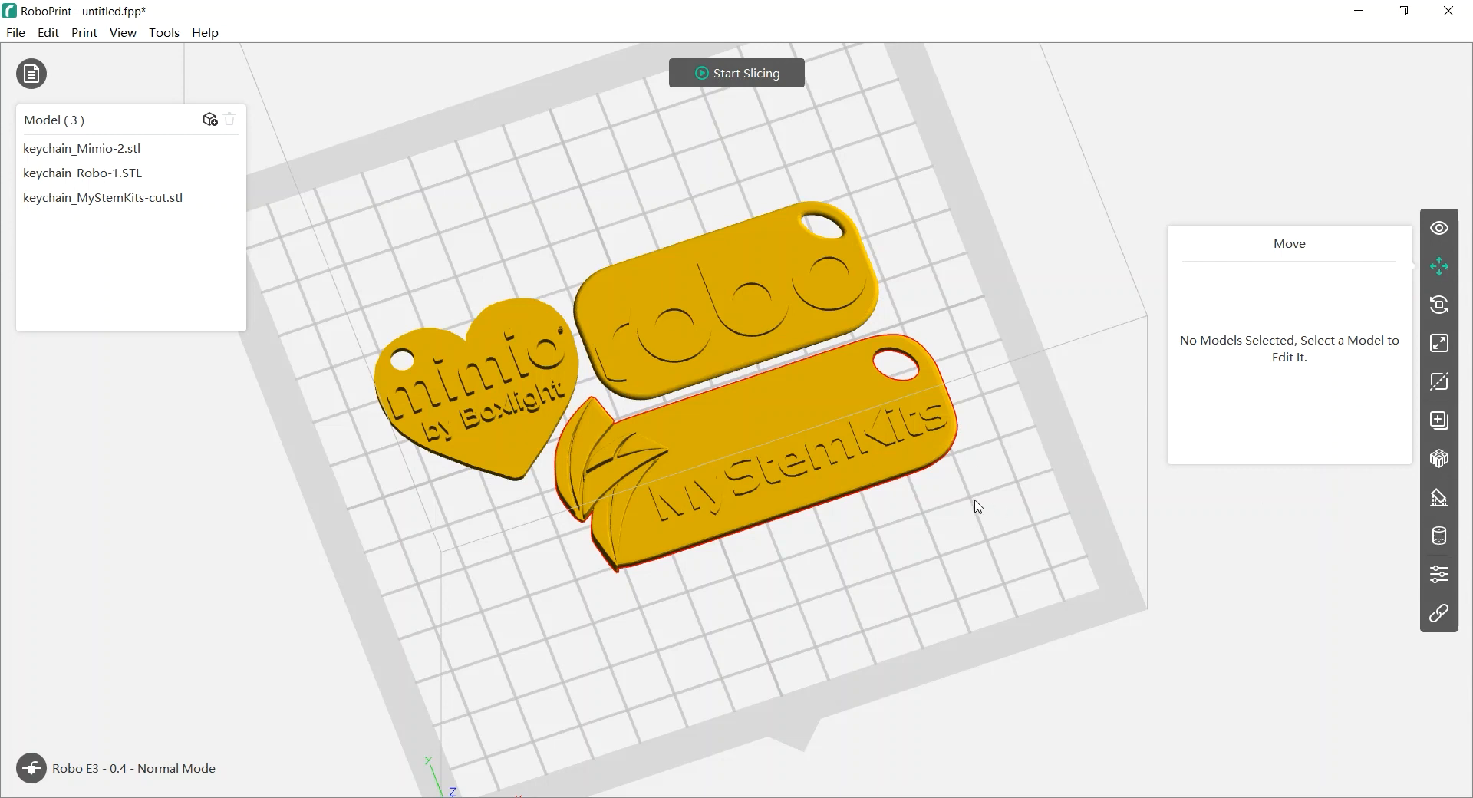
key("ctrl+a")
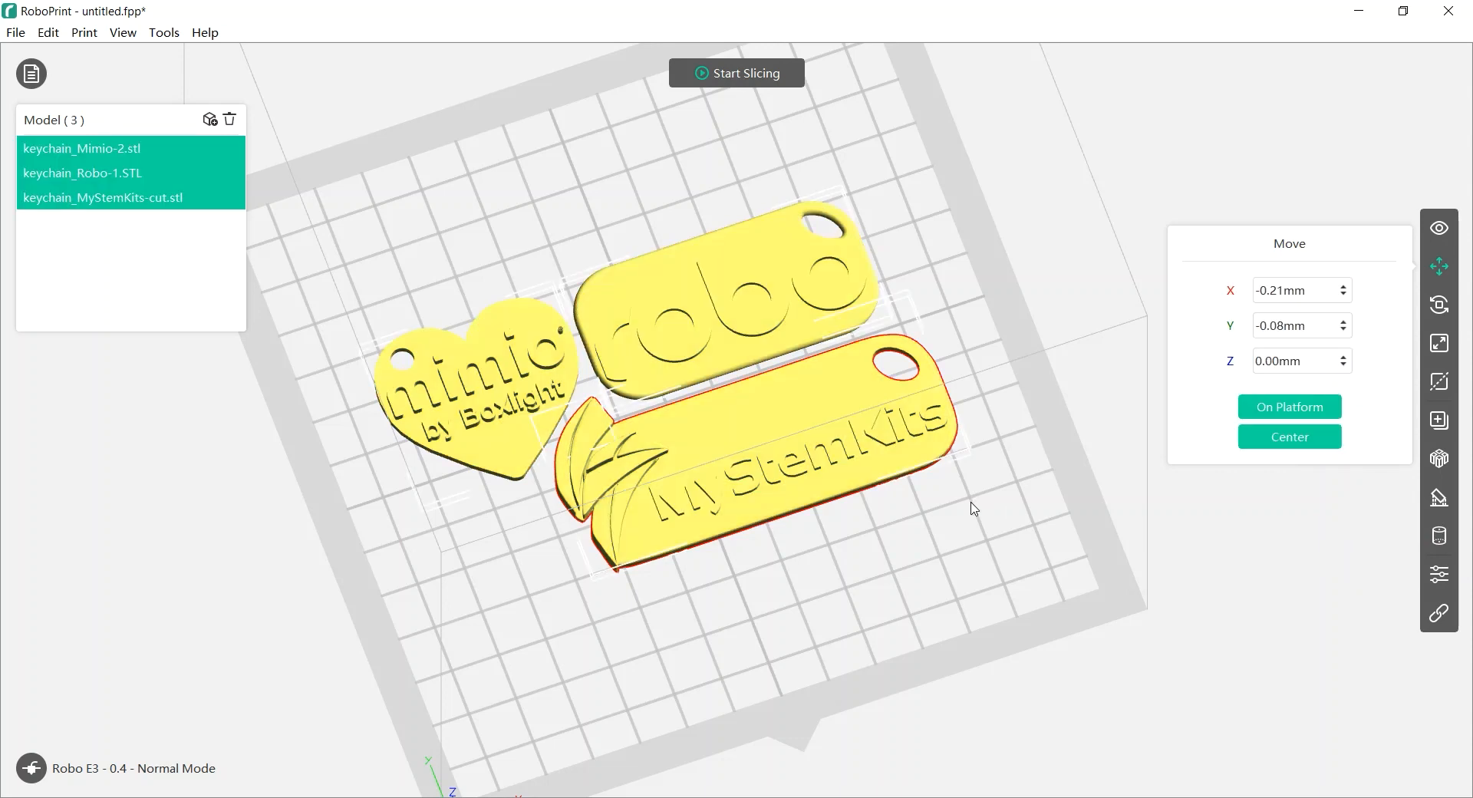
left_click(971, 509)
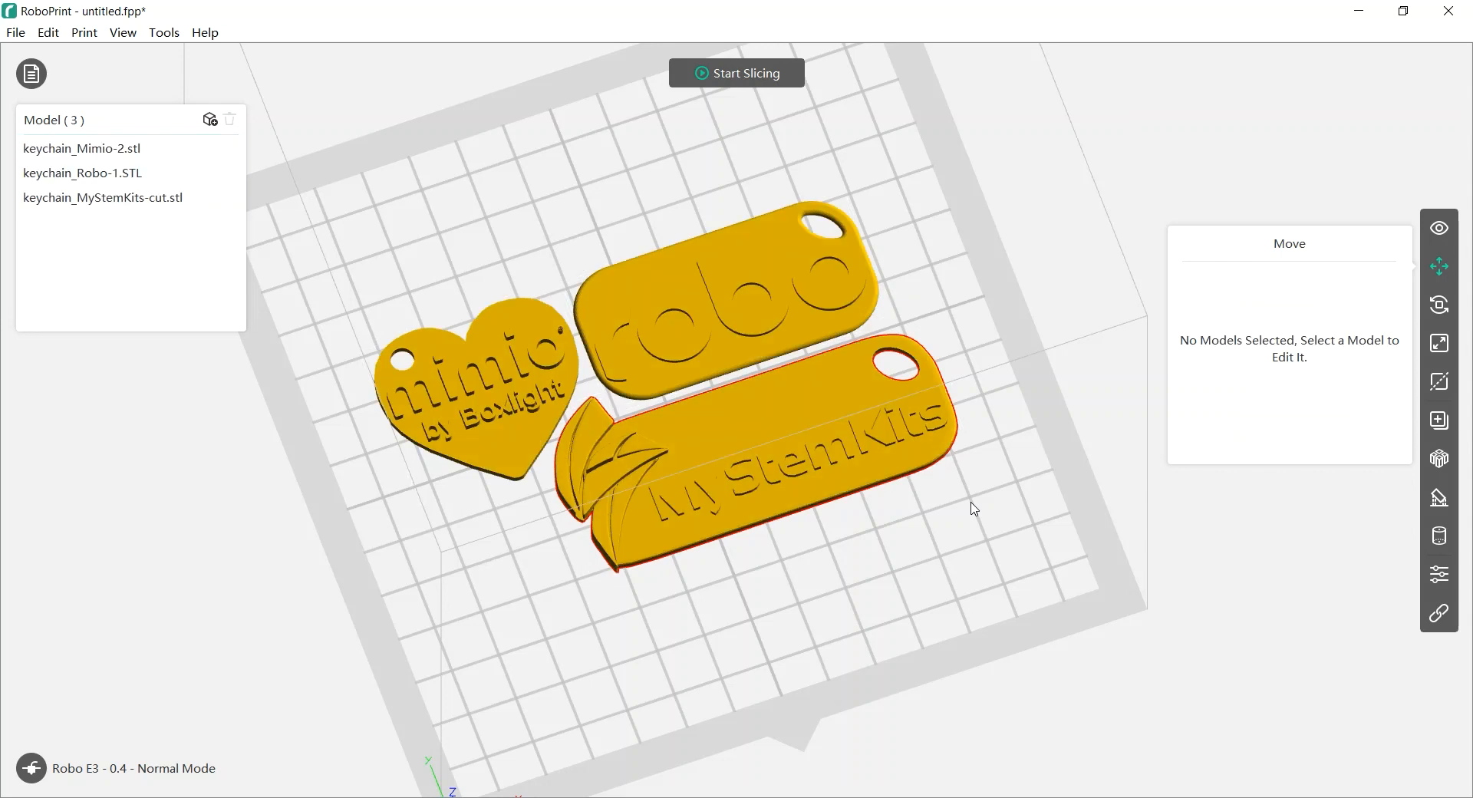
left_click(831, 465)
right_click_drag(775, 580, 684, 490)
right_click_drag(684, 288, 681, 347)
Tilt the trimmed MyStemKits keychain about -38° around its X axis
left_click(1439, 306)
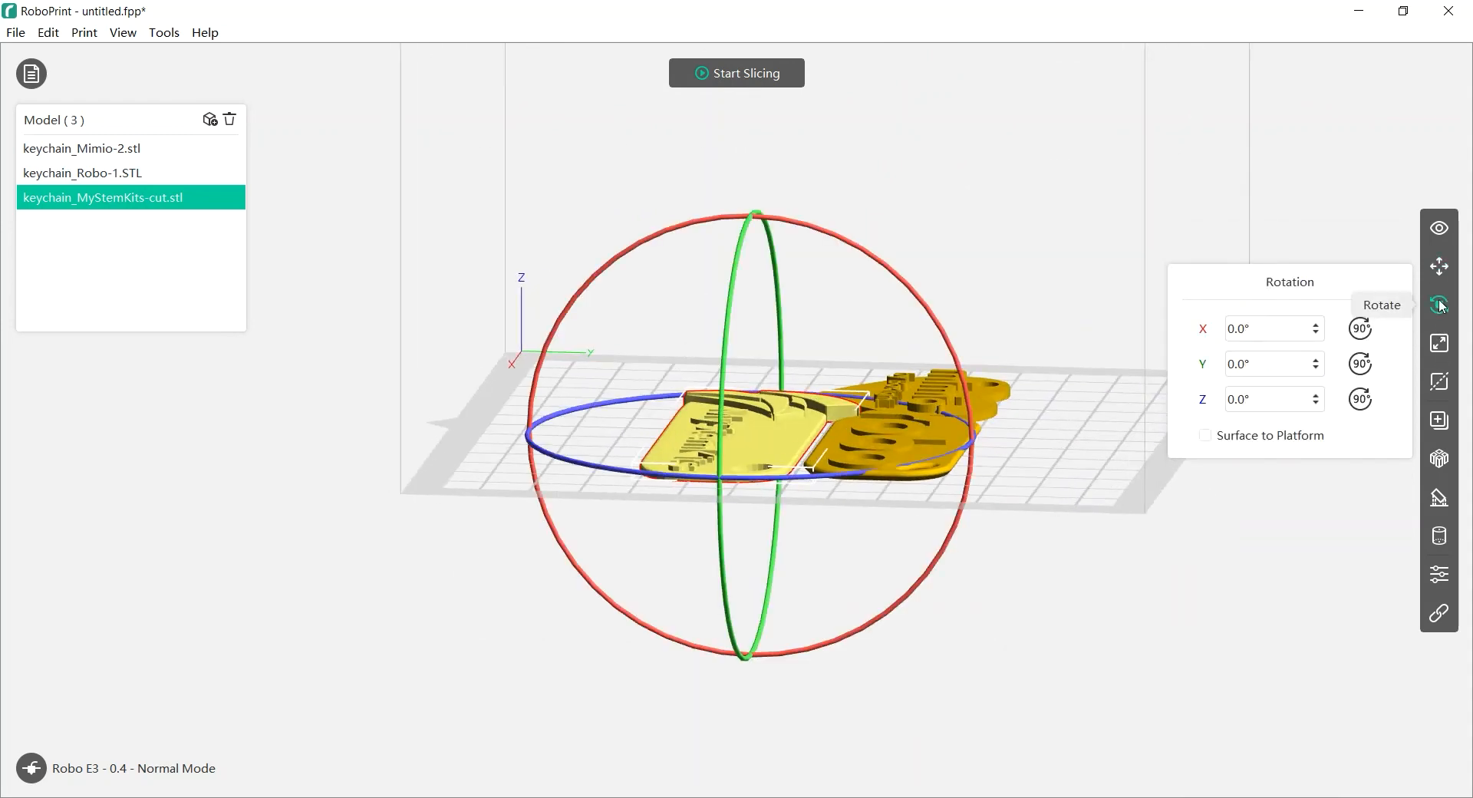
left_click_drag(819, 235, 683, 252)
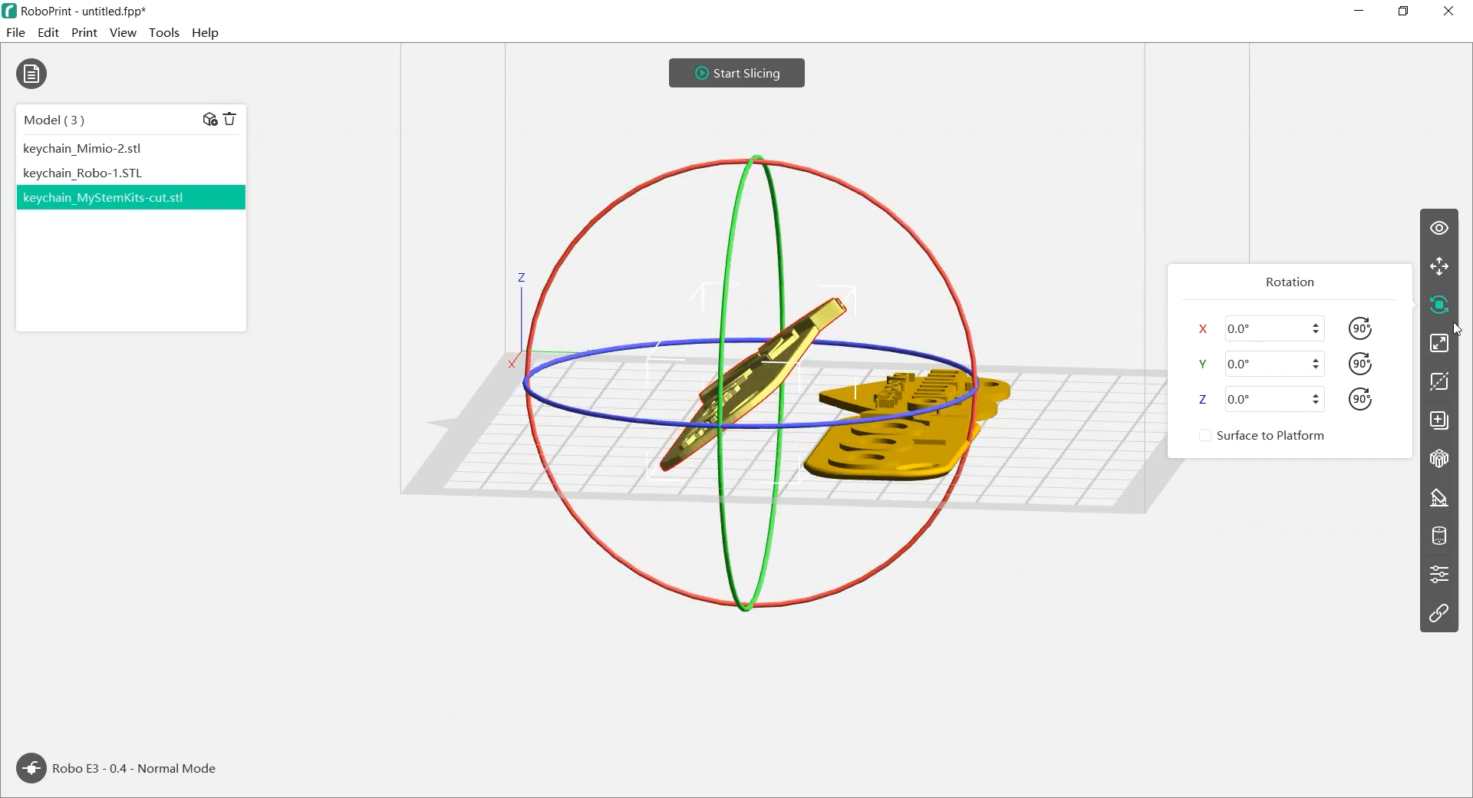
left_click(1439, 266)
left_click_drag(681, 562, 807, 483)
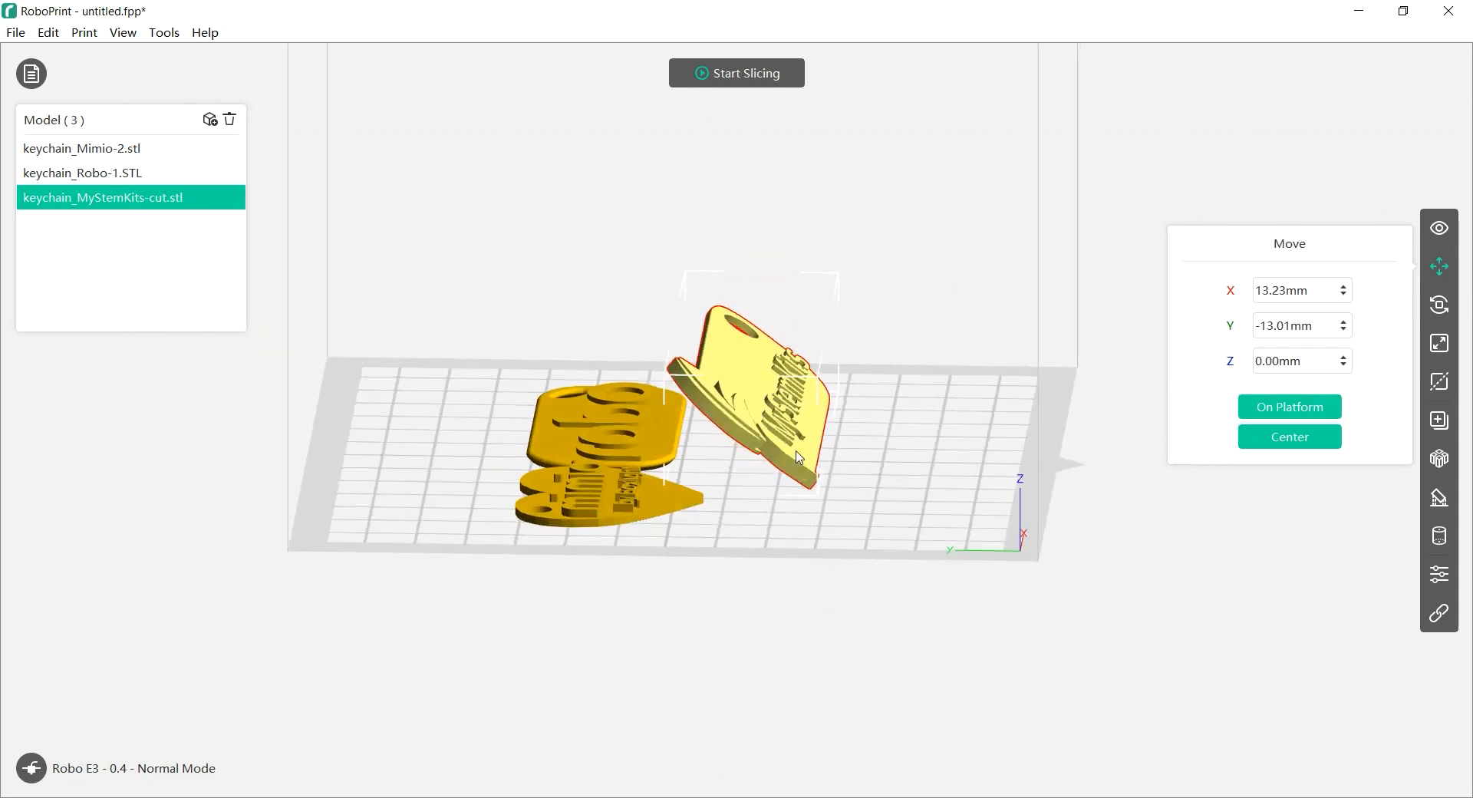
right_click_drag(970, 485, 834, 485)
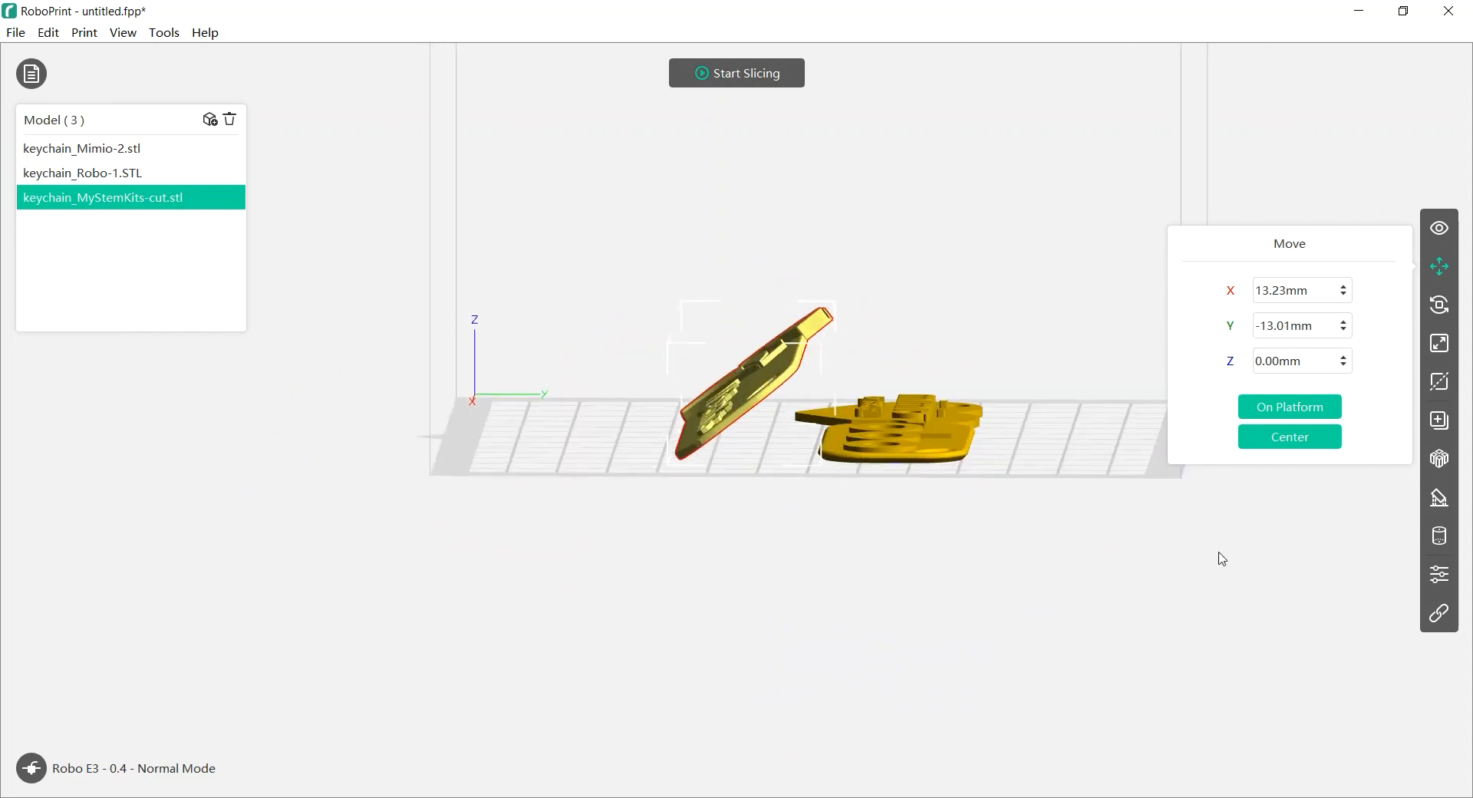
Choose the pillar support type and auto-generate supports under the tilted keychain
left_click(1438, 503)
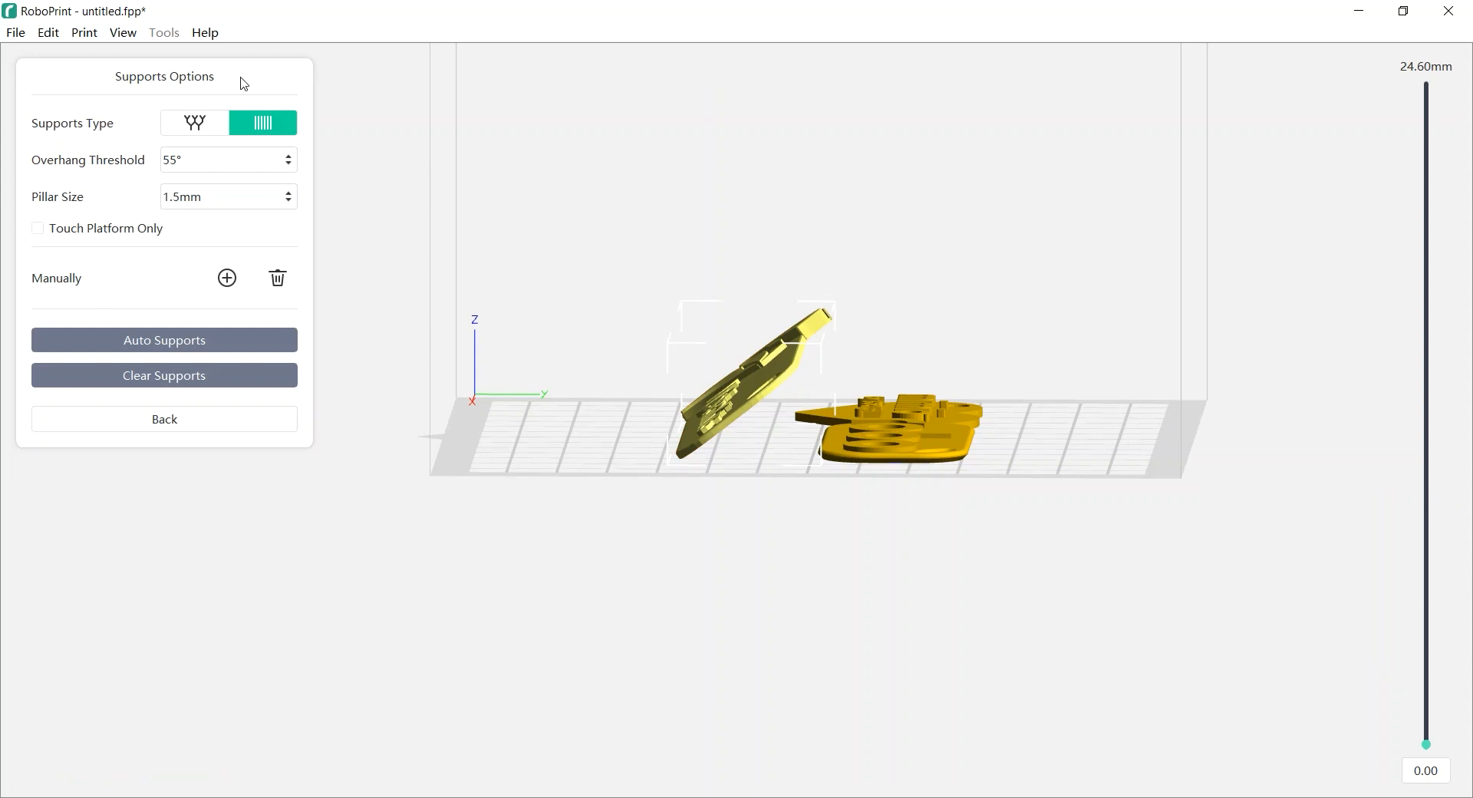
left_click(197, 127)
left_click(270, 128)
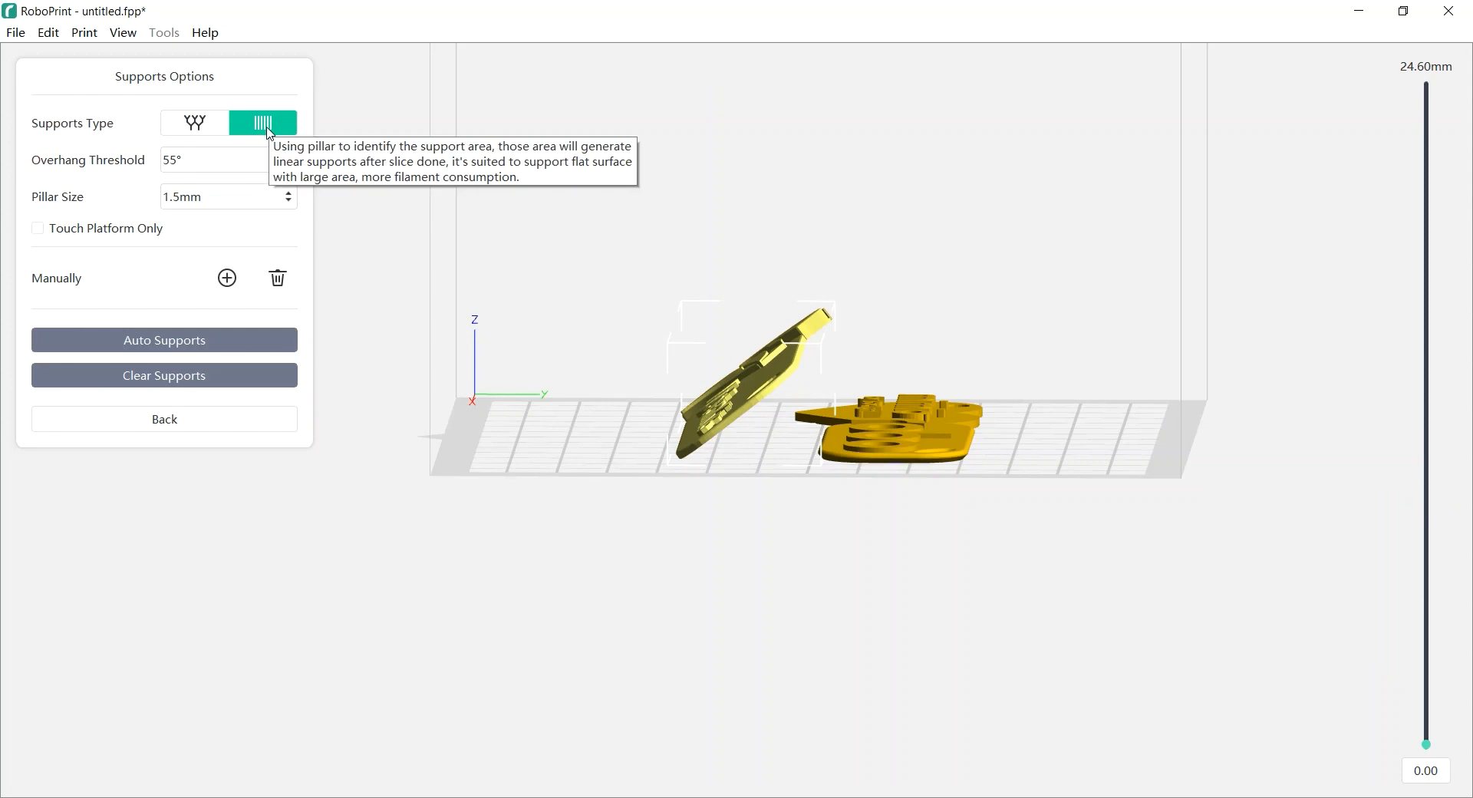
left_click(155, 347)
right_click_drag(916, 601, 866, 606)
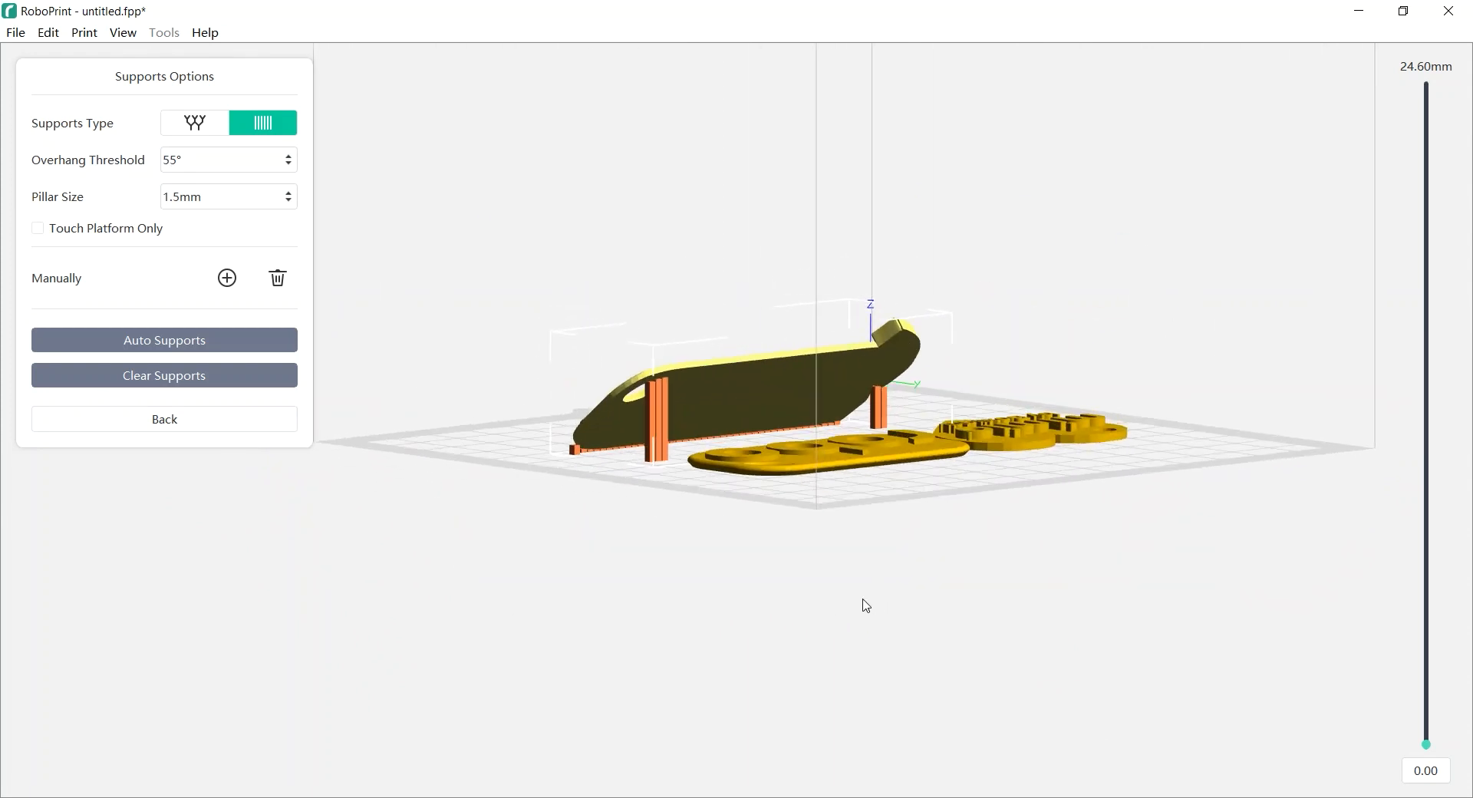
Add three manual pillars under the keychain and set the overhang threshold to 40°
left_click(228, 279)
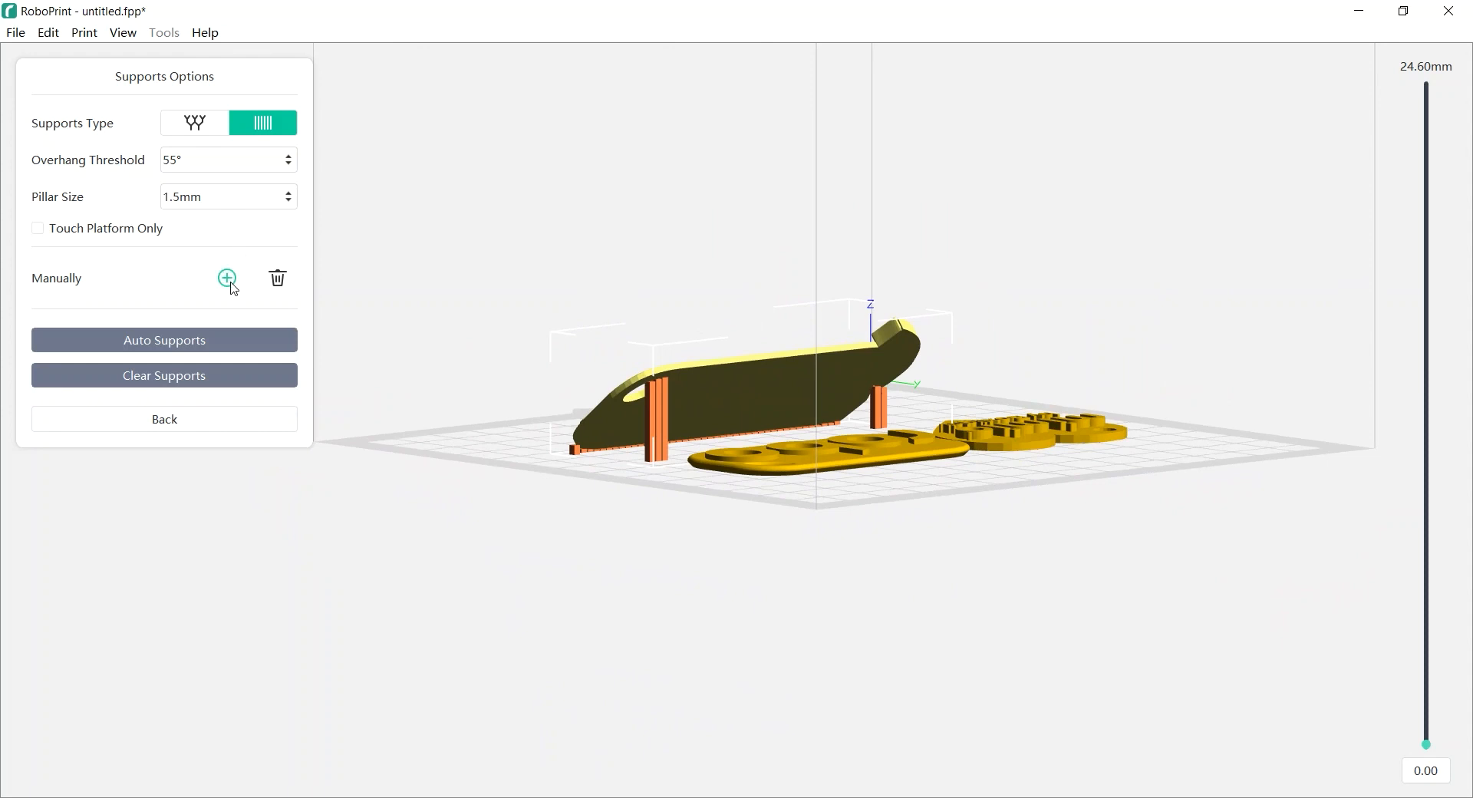
left_click(744, 408)
left_click(810, 391)
left_click(672, 392)
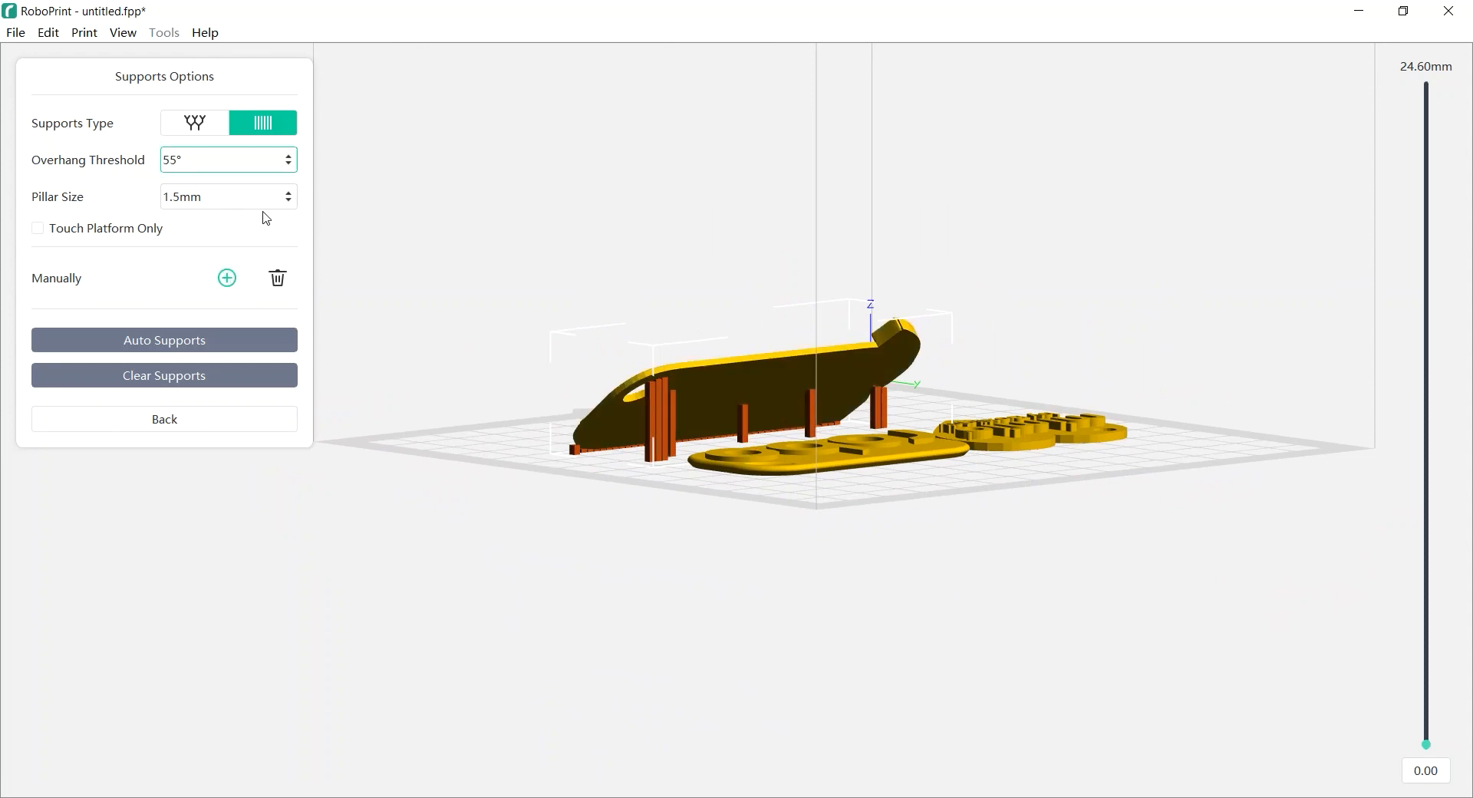
left_click_drag(218, 159, 139, 160)
type("40")
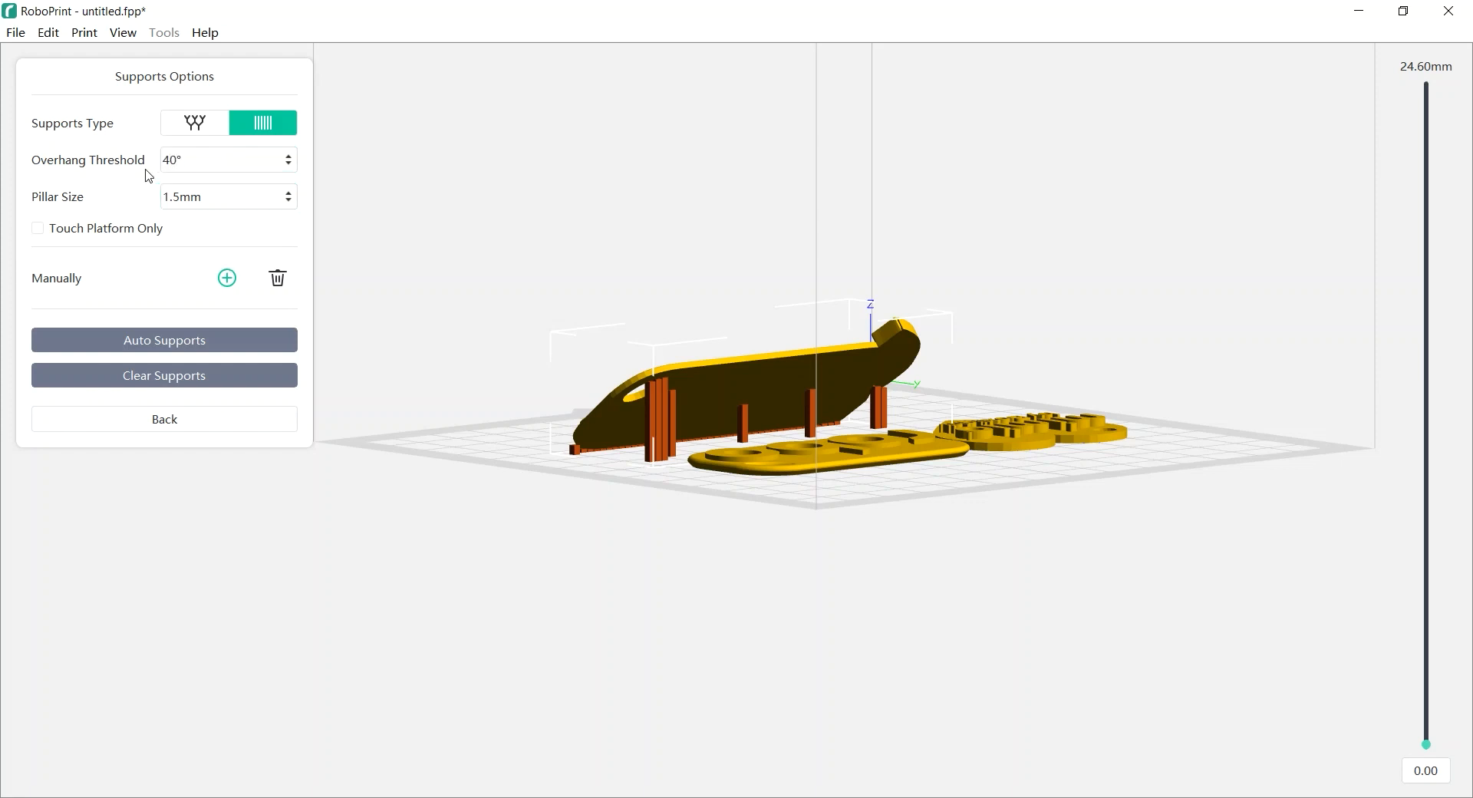
Regenerate auto supports at 40° so a dense pillar wall replaces the earlier supports
left_click(157, 340)
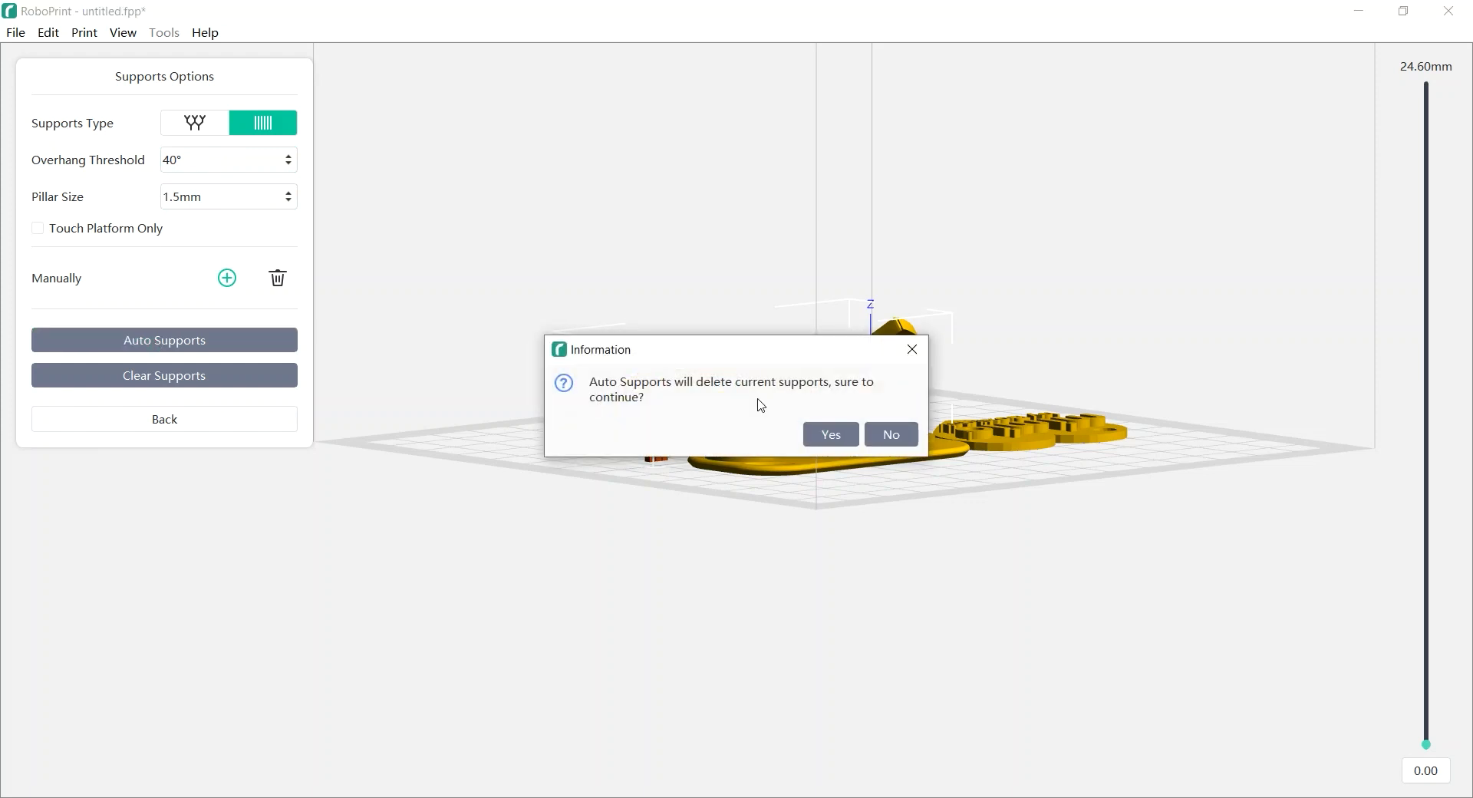
left_click_drag(726, 358, 707, 232)
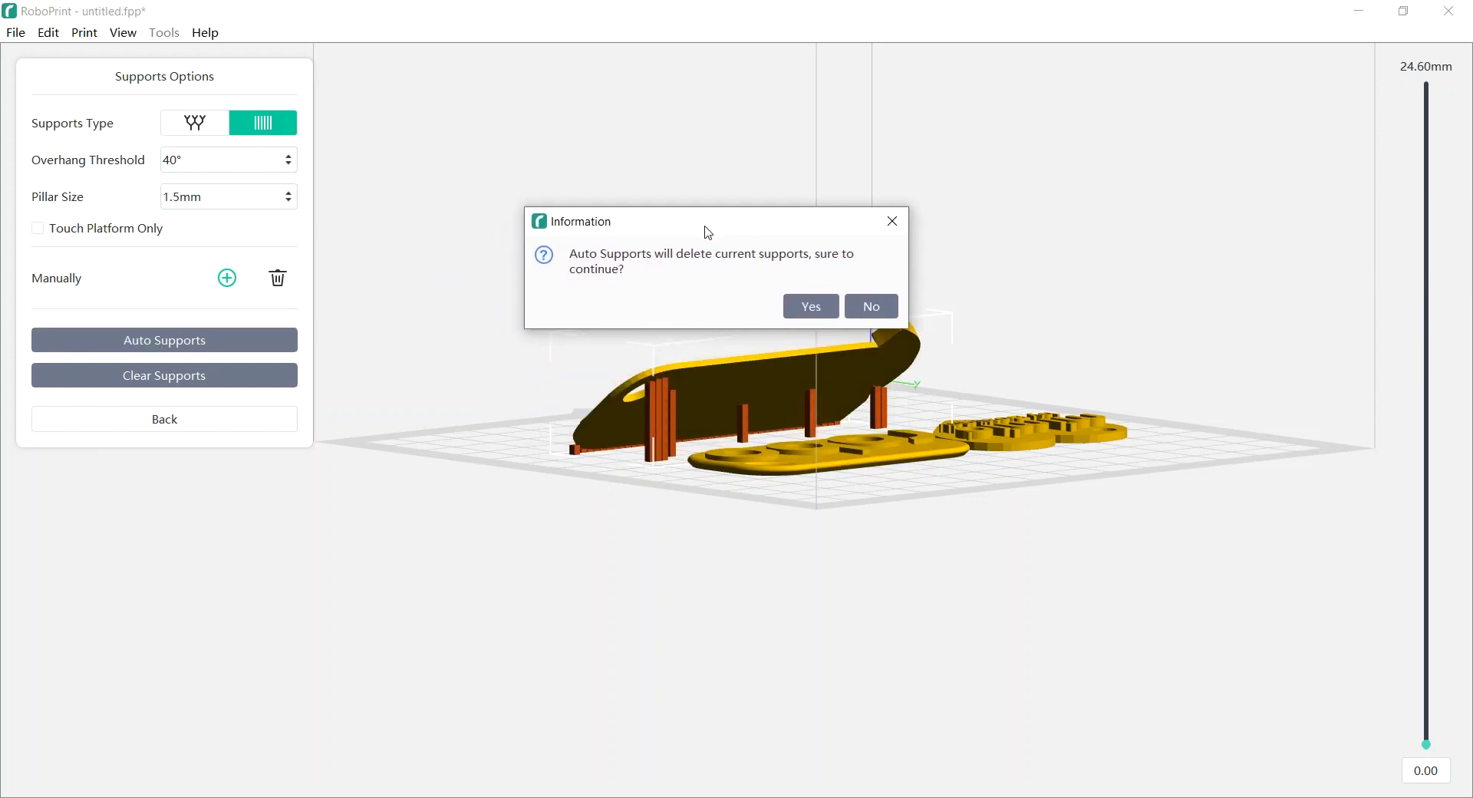
left_click(811, 306)
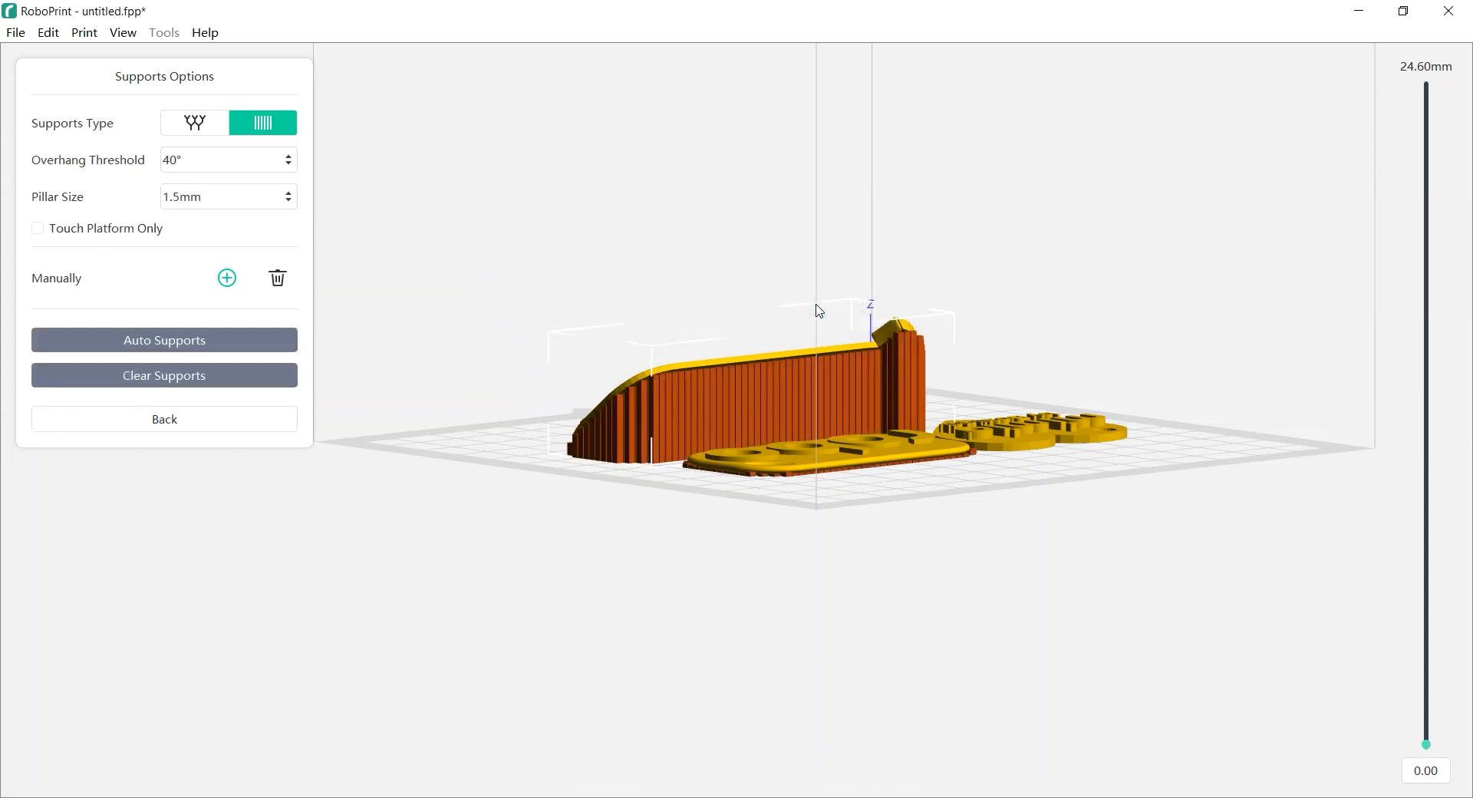
right_click_drag(616, 431, 625, 460)
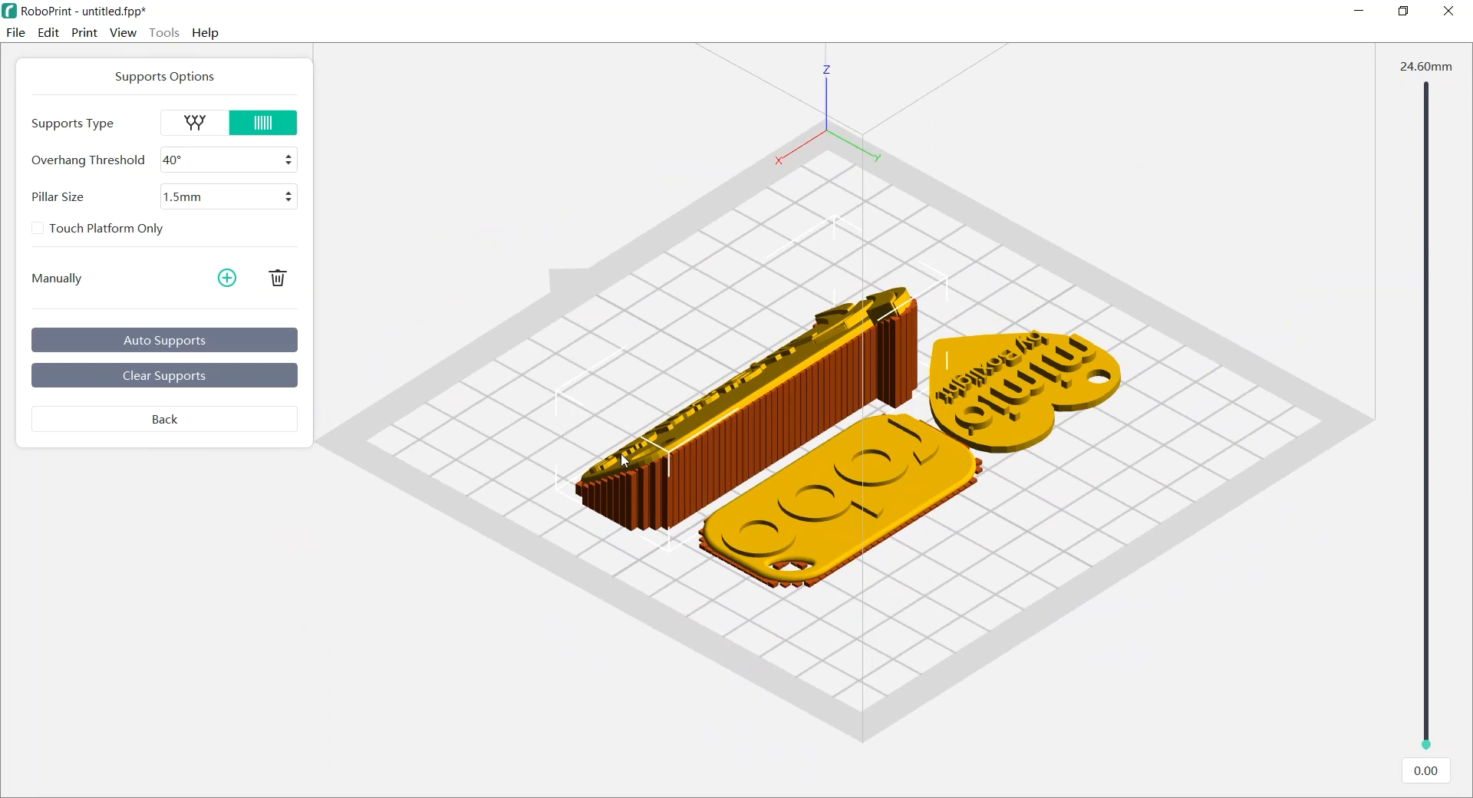
Delete ten small supports along the robo keychain's edge with the trash tool
left_click(277, 280)
double_click(706, 549)
right_click_drag(858, 655, 846, 685)
scroll(845, 704, "up", 4)
scroll(844, 708, "up", 3)
middle_click_drag(826, 621, 926, 112)
scroll(909, 309, "down", 2)
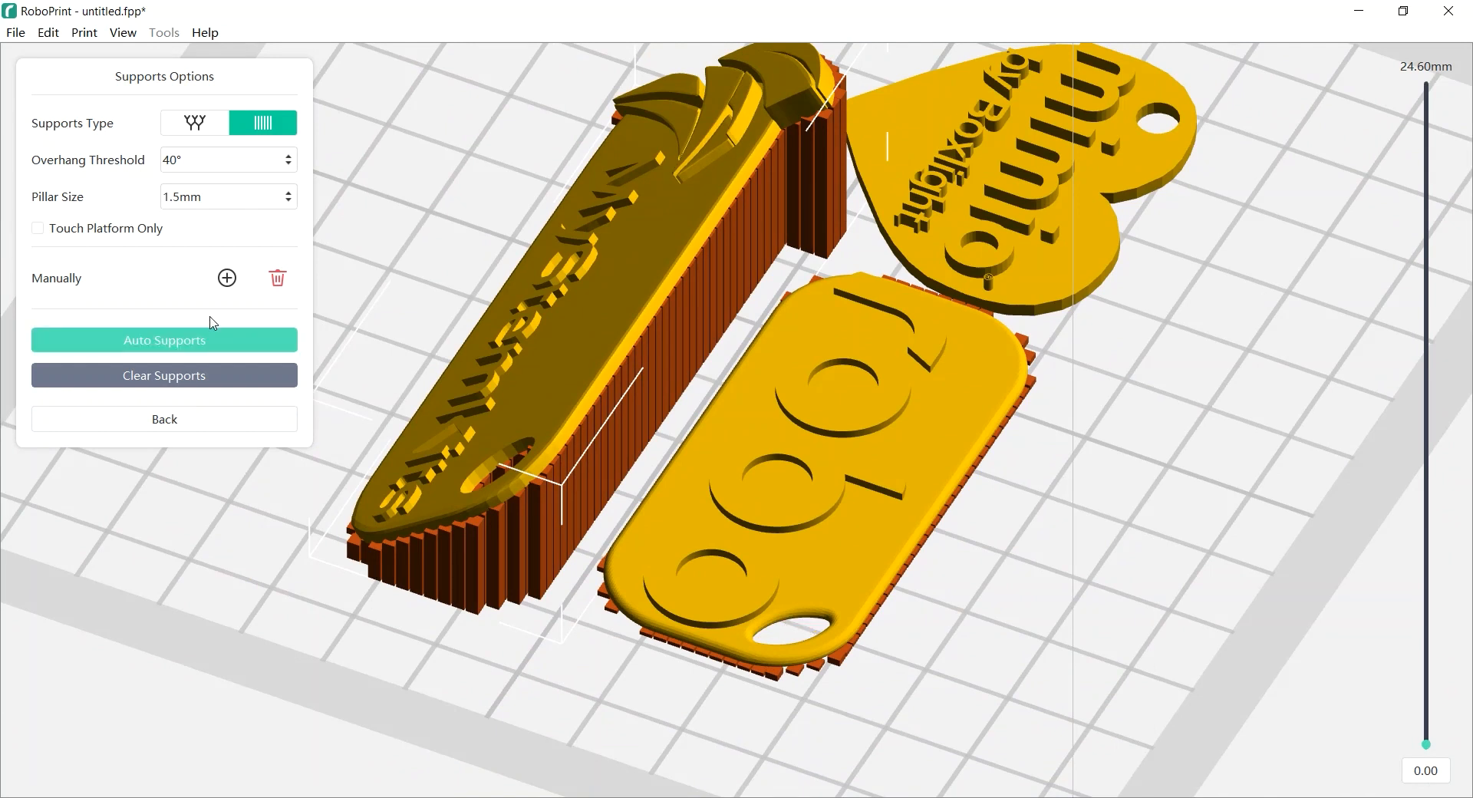
left_click(794, 672)
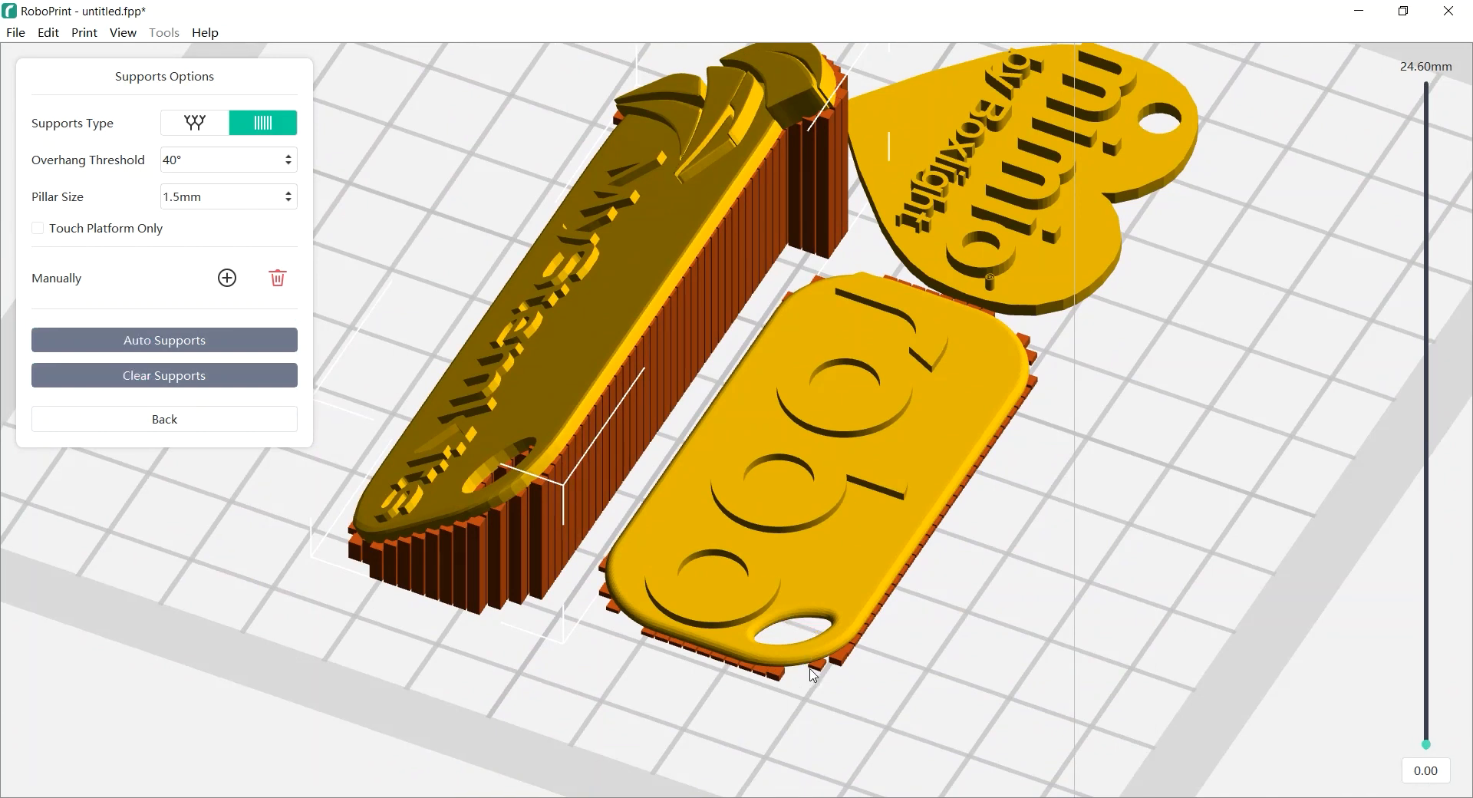
left_click(814, 663)
left_click(837, 659)
left_click(846, 650)
left_click(854, 642)
left_click(864, 629)
left_click(864, 632)
left_click(779, 676)
left_click(769, 672)
left_click(760, 668)
Delete one more stray support at the keychain's lower edge
right_click_drag(543, 617, 639, 605)
scroll(639, 623, "down", 2)
middle_click_drag(590, 538, 581, 609)
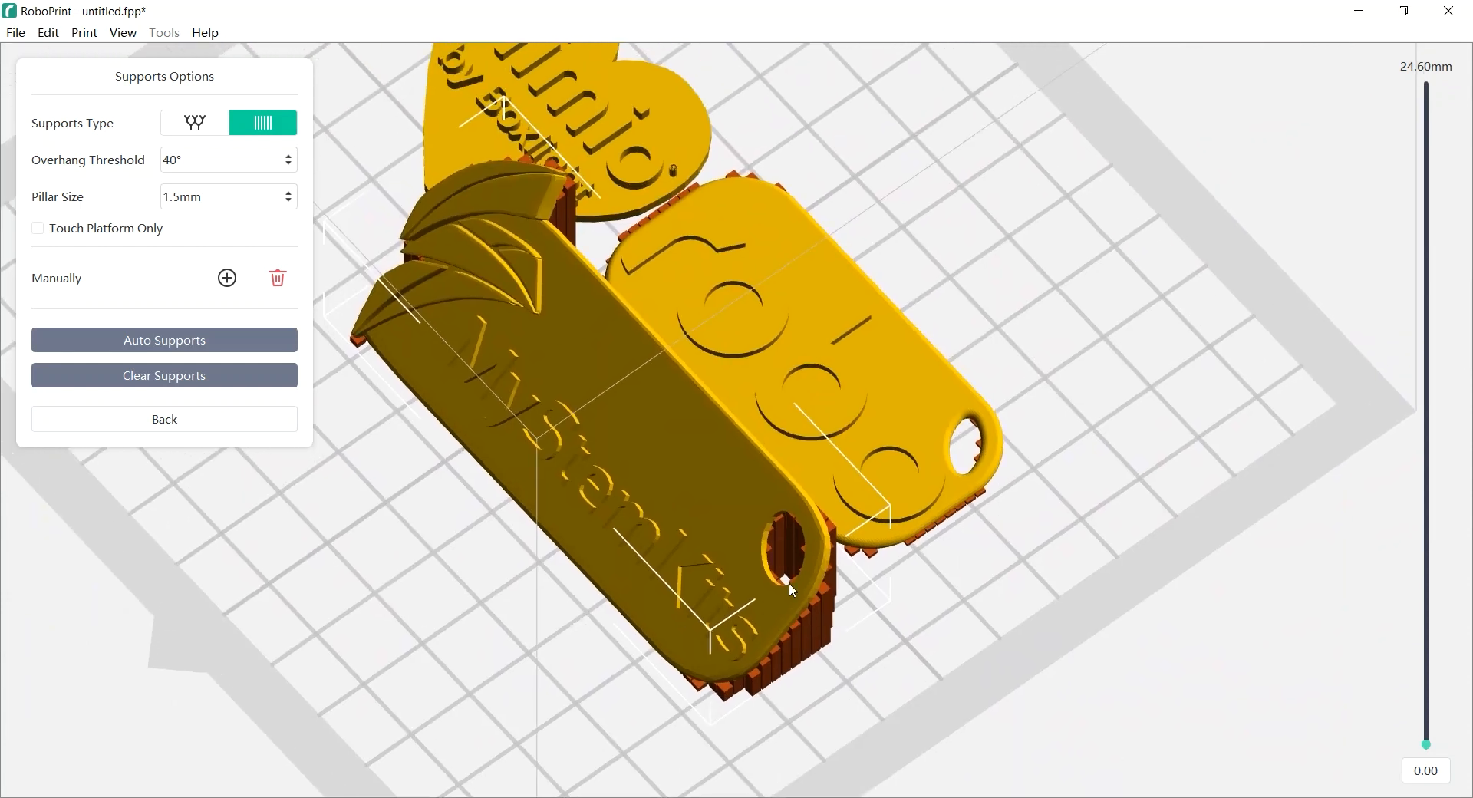
left_click(867, 551)
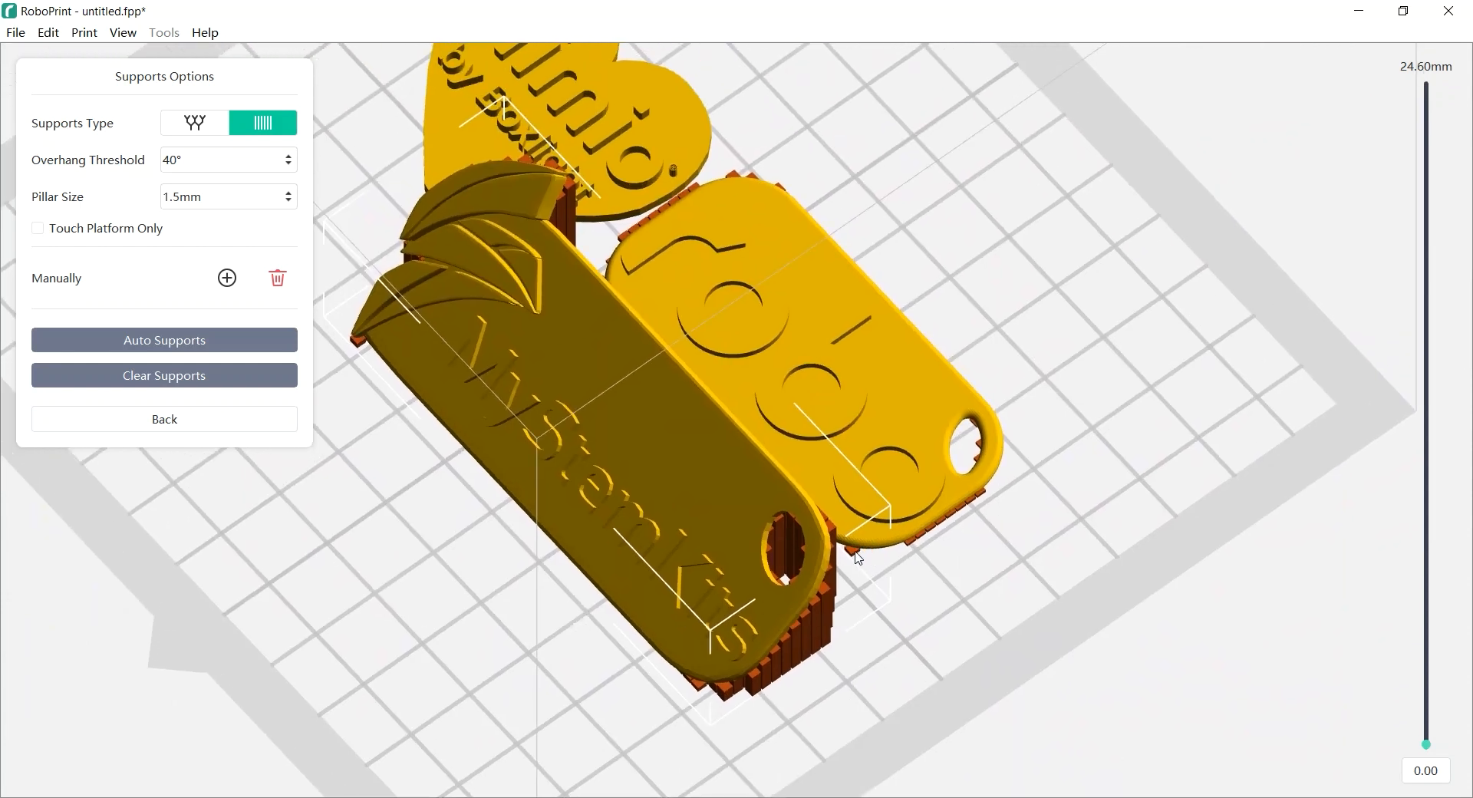
Close the support options and open the Multi-Machine Control window
left_click(206, 426)
left_click_drag(1060, 559, 484, 647)
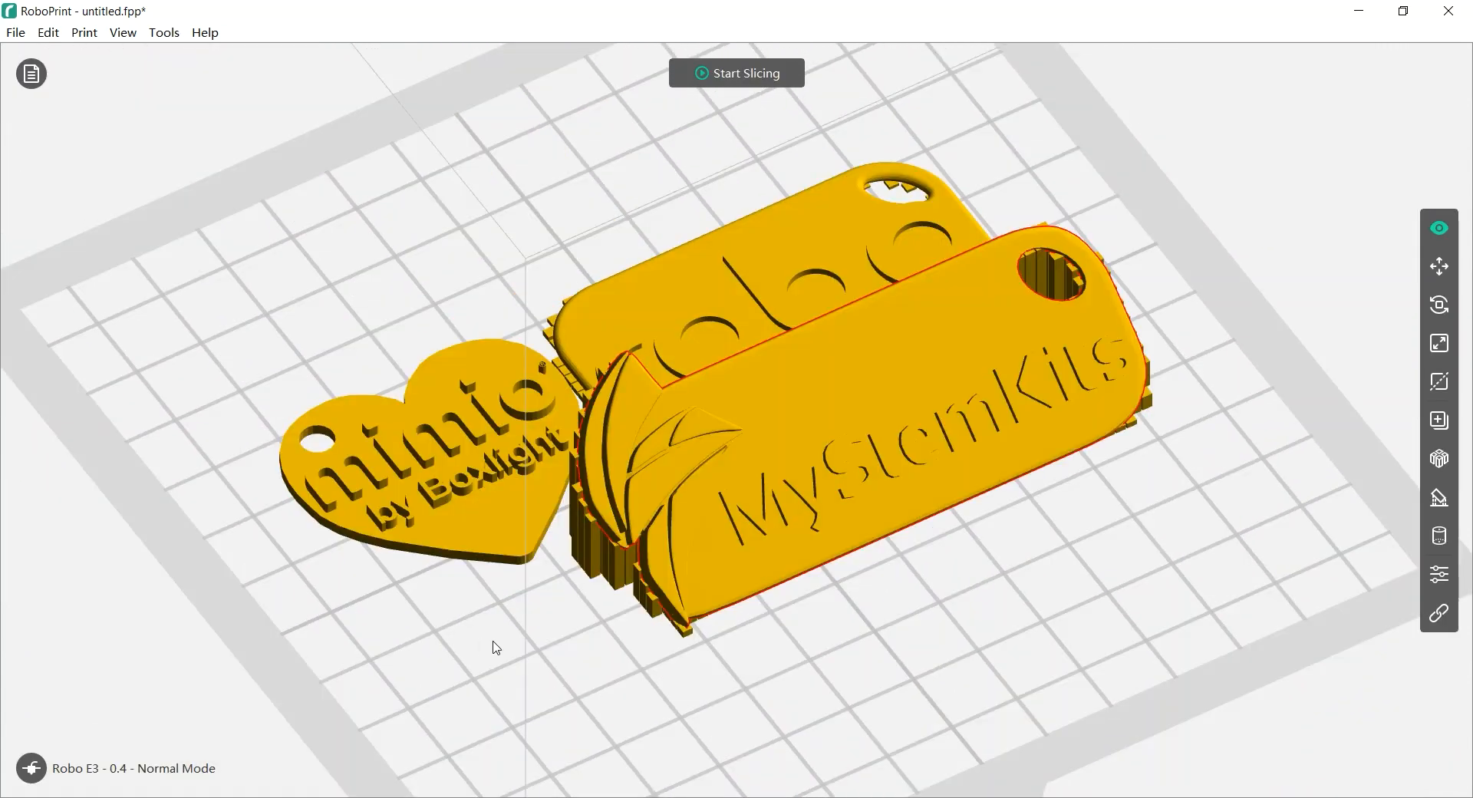
left_click(1440, 580)
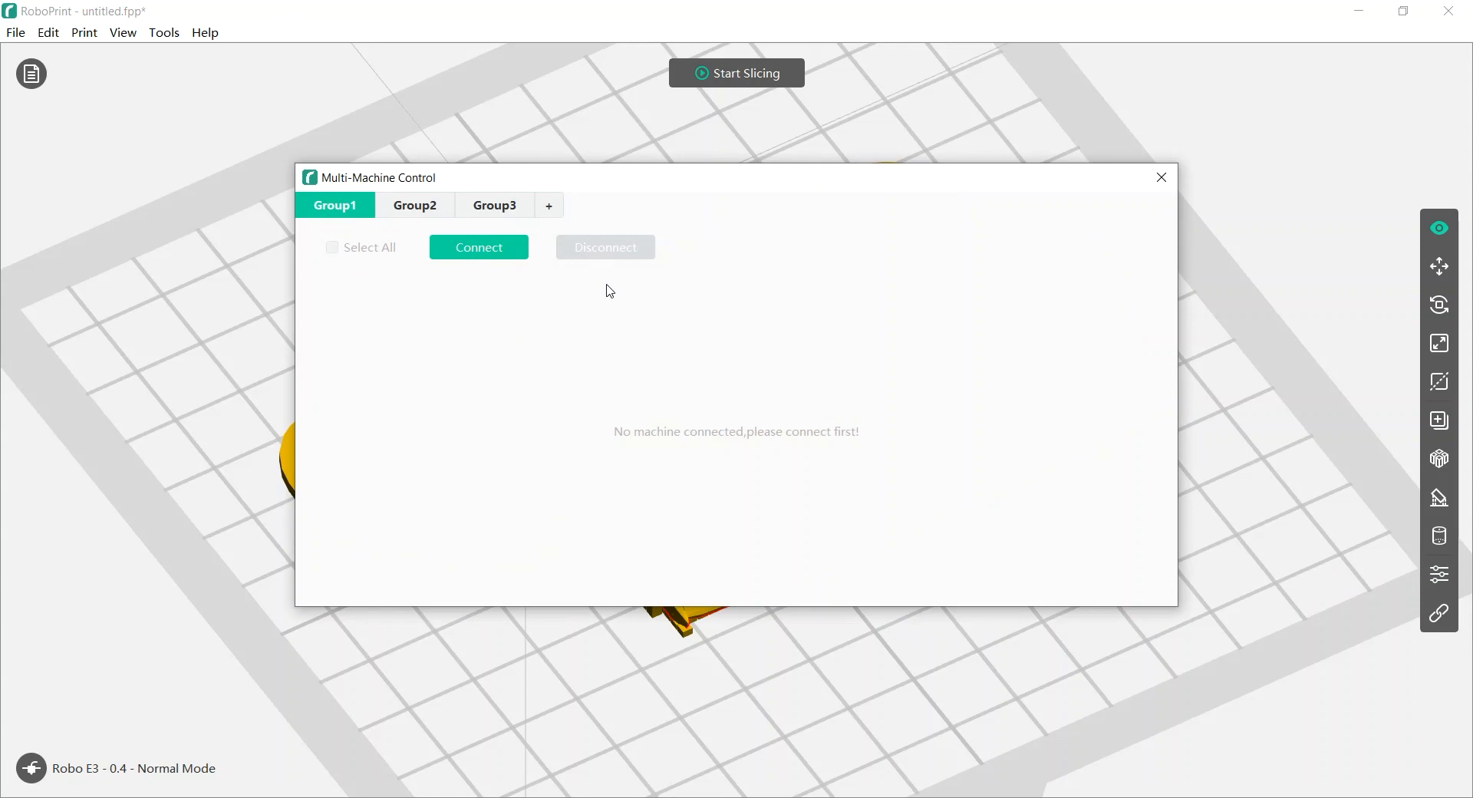
Close Multi-Machine Control and delete all three keychains with Ctrl+A and Delete
left_click(1161, 177)
middle_click_drag(1342, 505, 1042, 453)
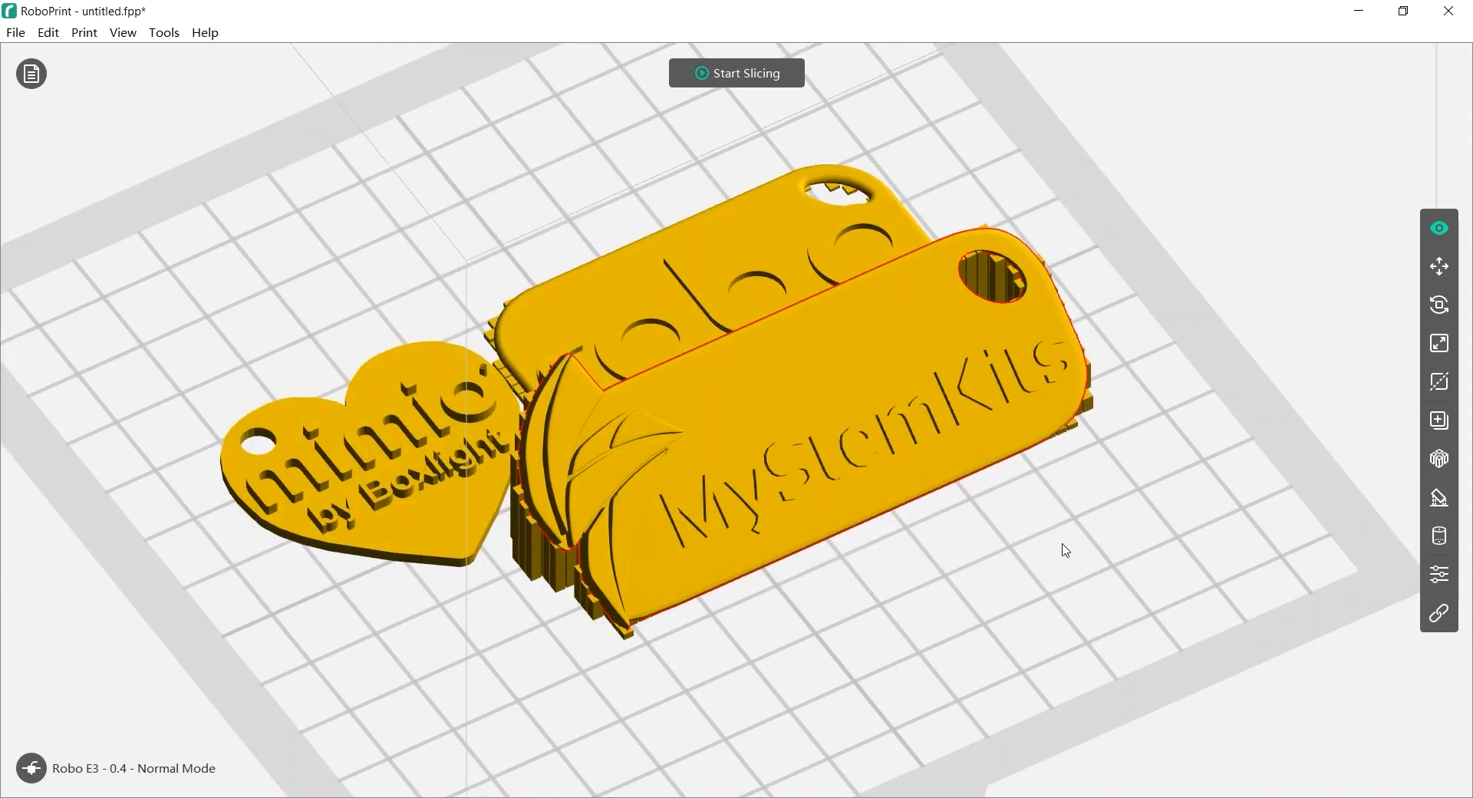
scroll(970, 572, "down", 3)
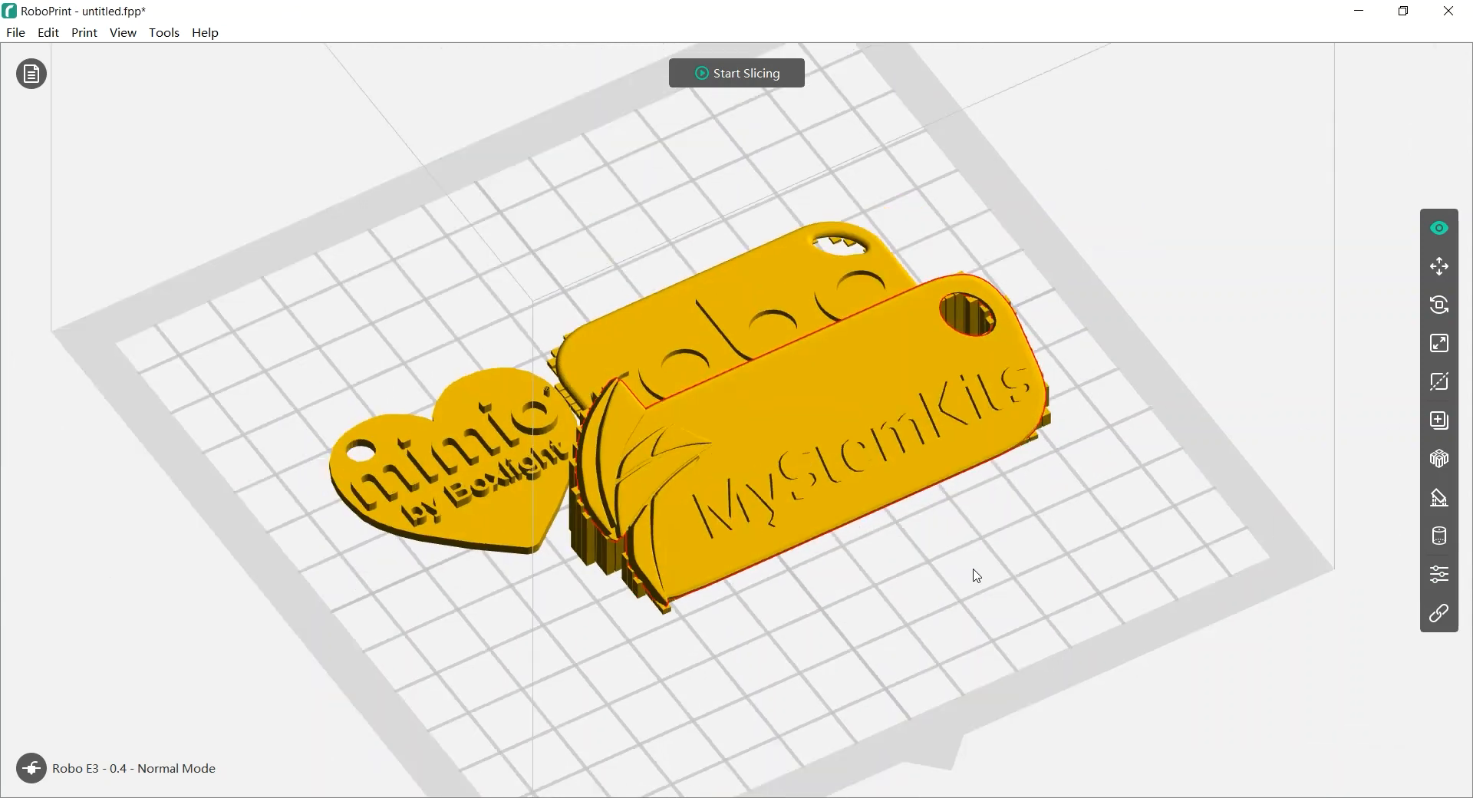
middle_click_drag(955, 496, 956, 512)
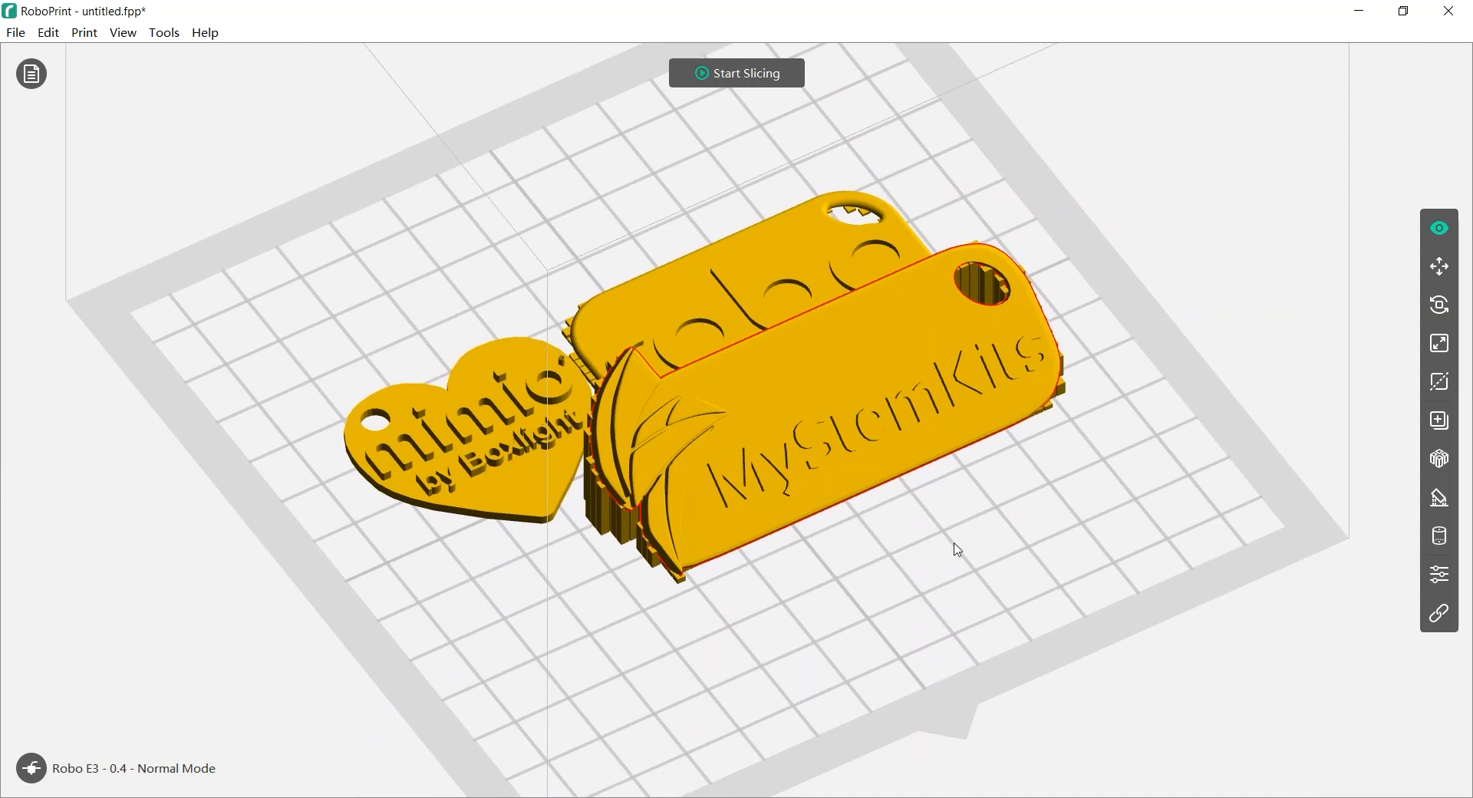
key("ctrl+a")
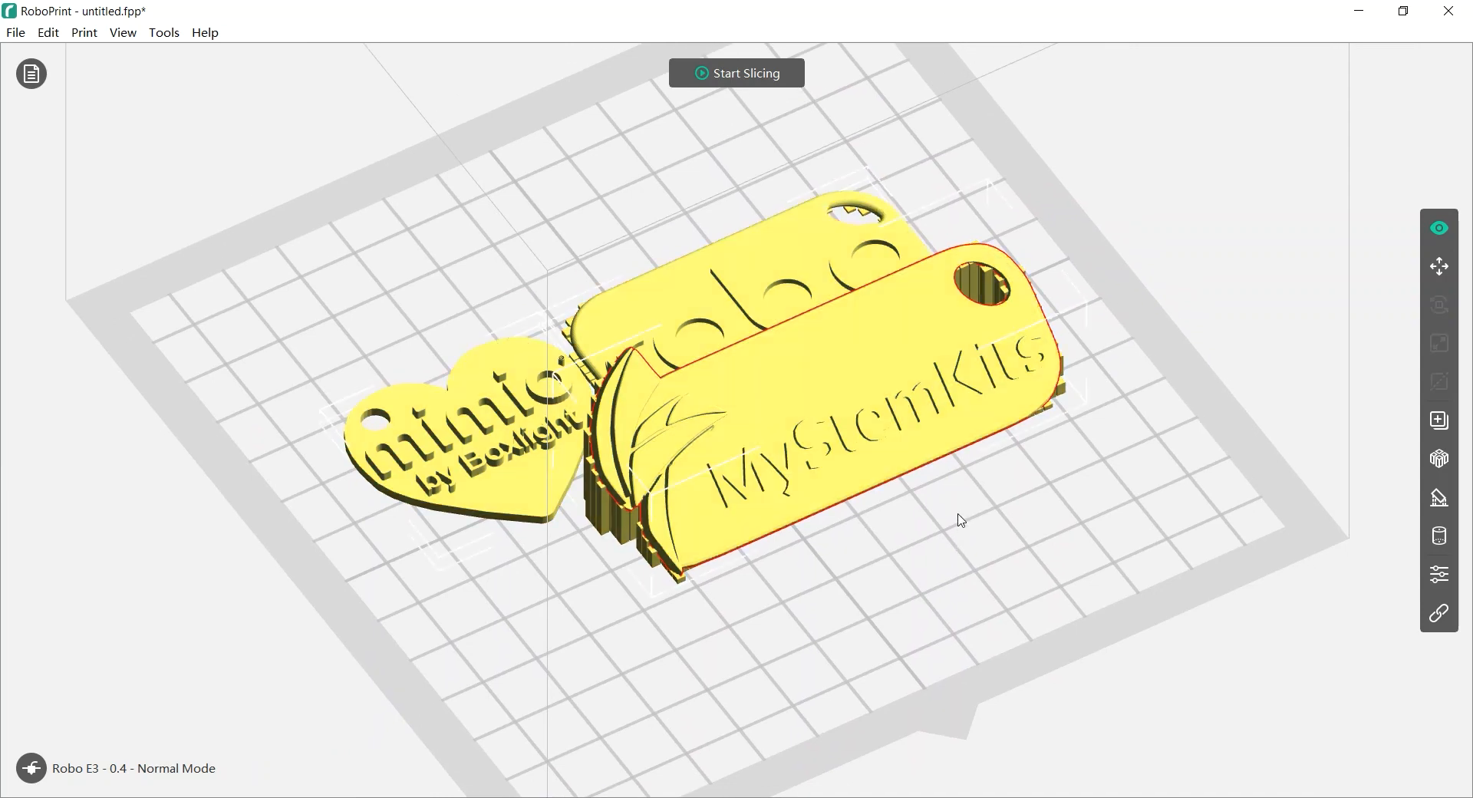
key("Delete")
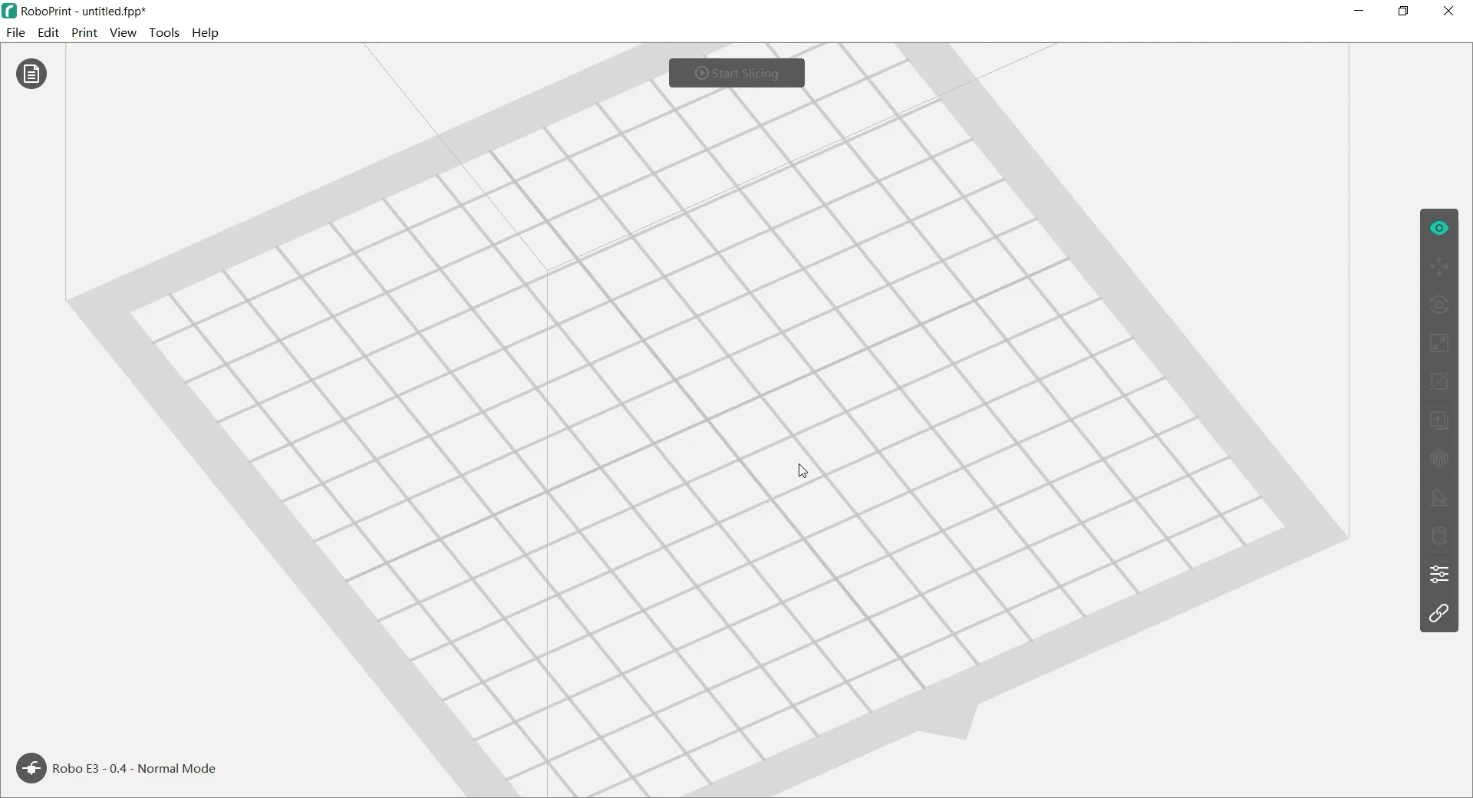
Load the lunarTopoSm image for conversion to a model
left_click(15, 32)
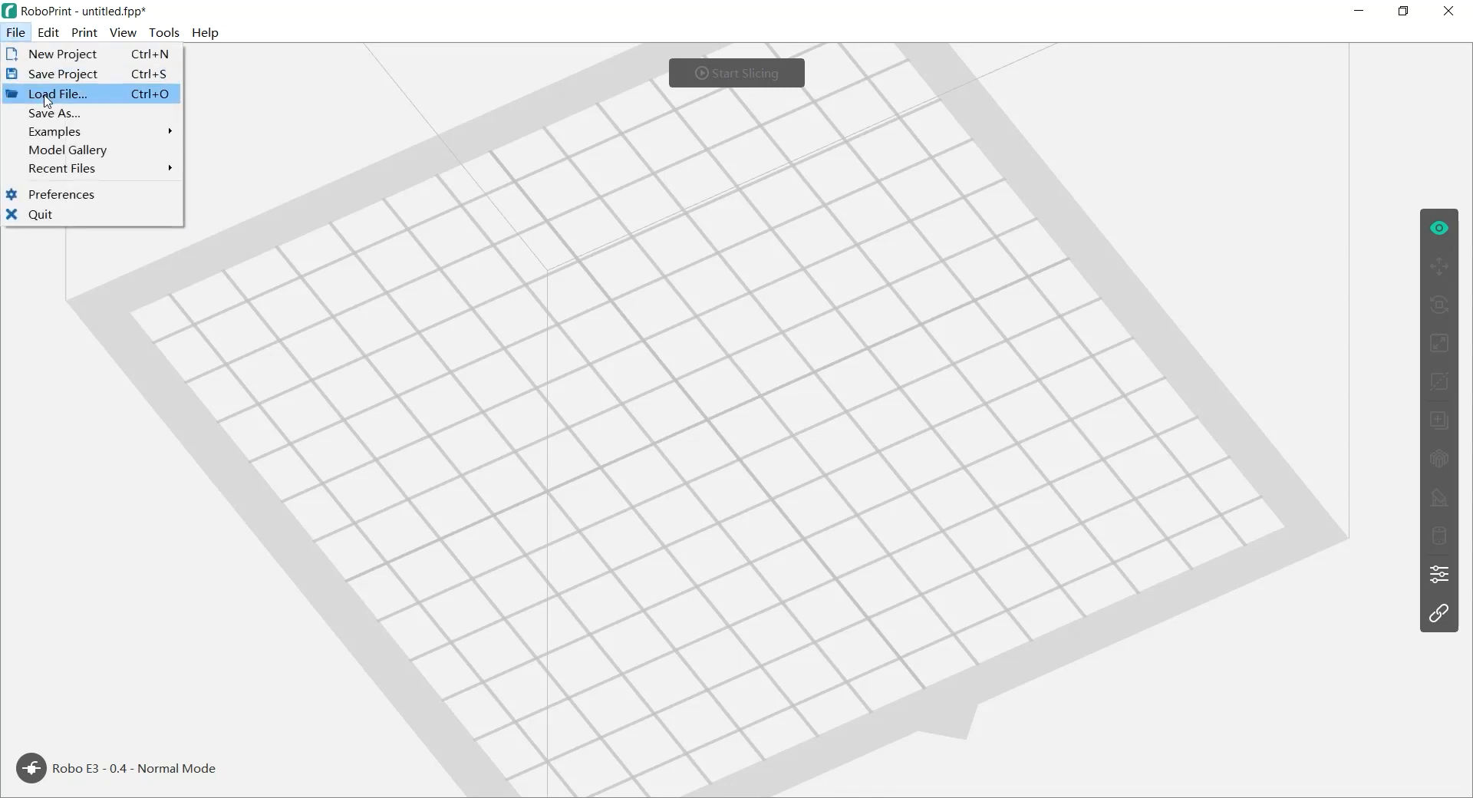
left_click(47, 95)
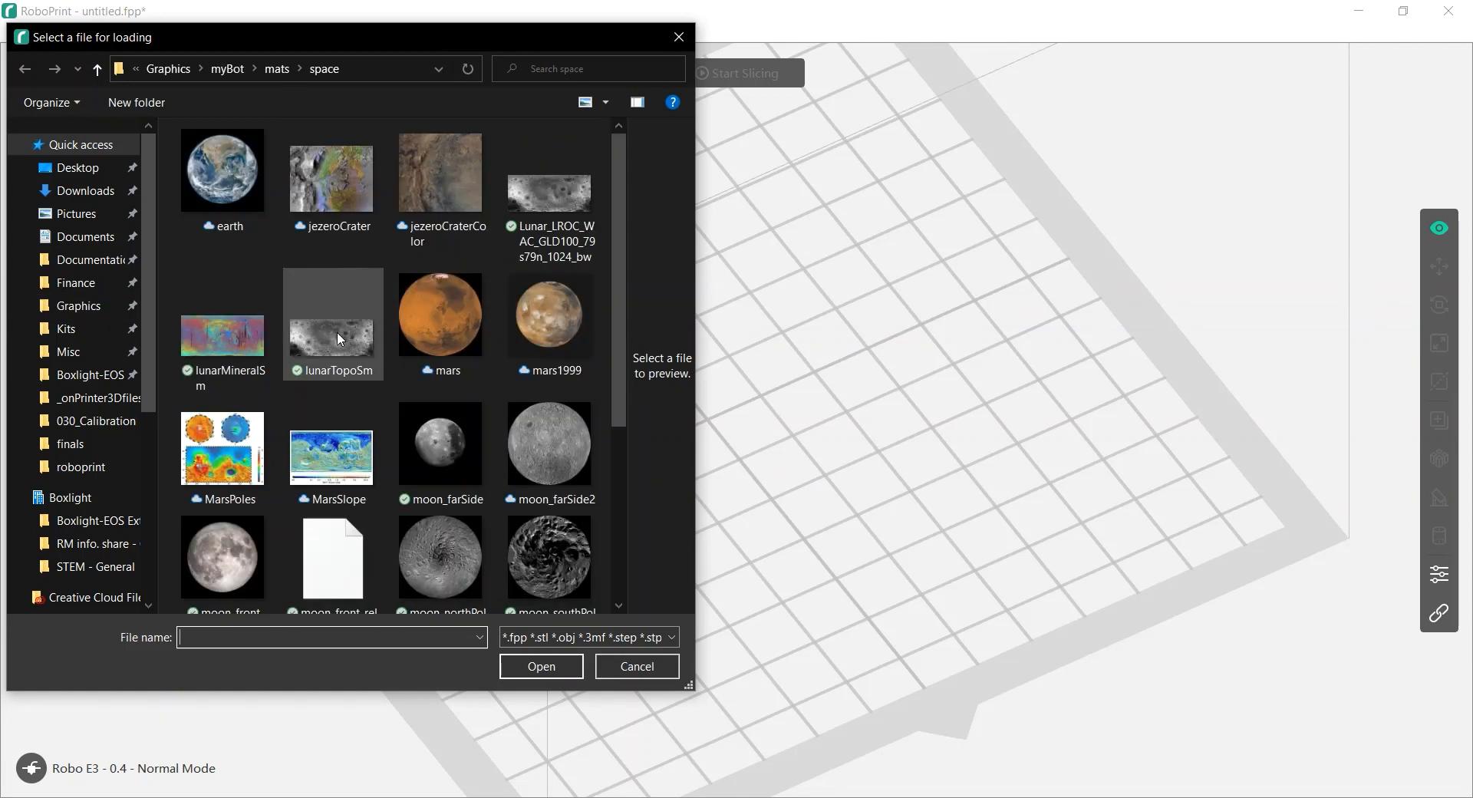
left_click(338, 332)
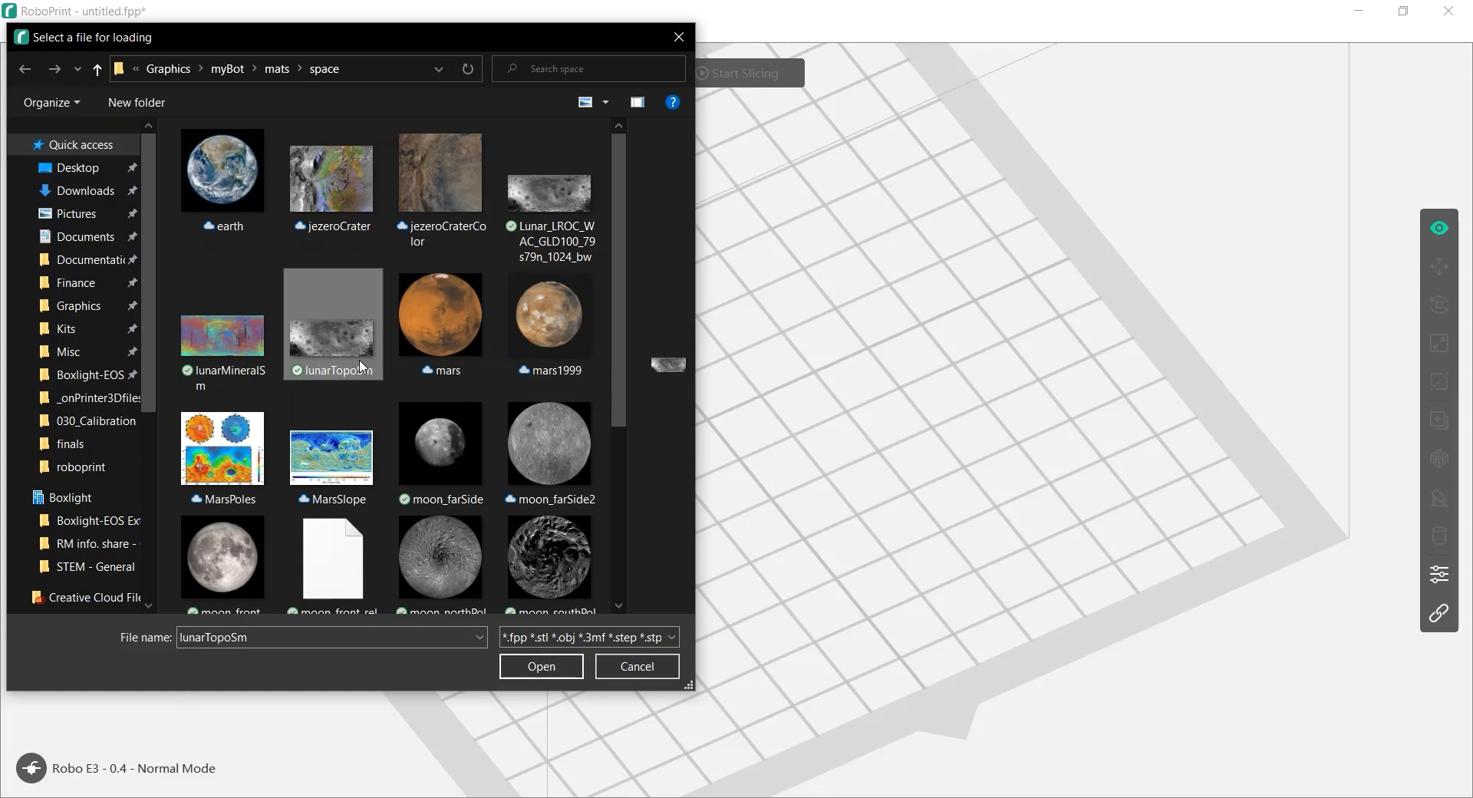
left_click(554, 666)
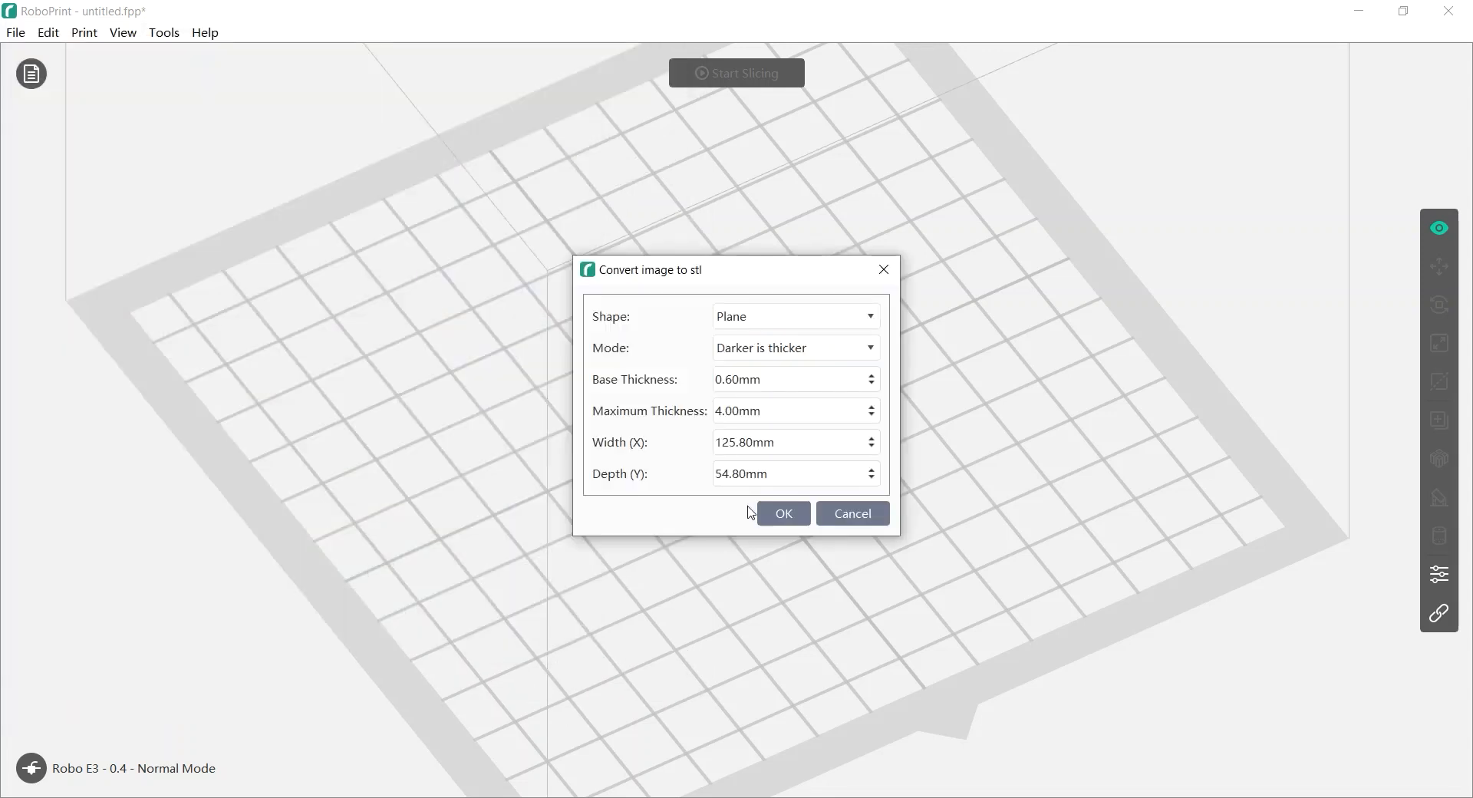
Convert it with Lighter is thicker mode and Plane shape into a 125.80 × 54.80 mm plate
left_click(760, 354)
left_click(760, 398)
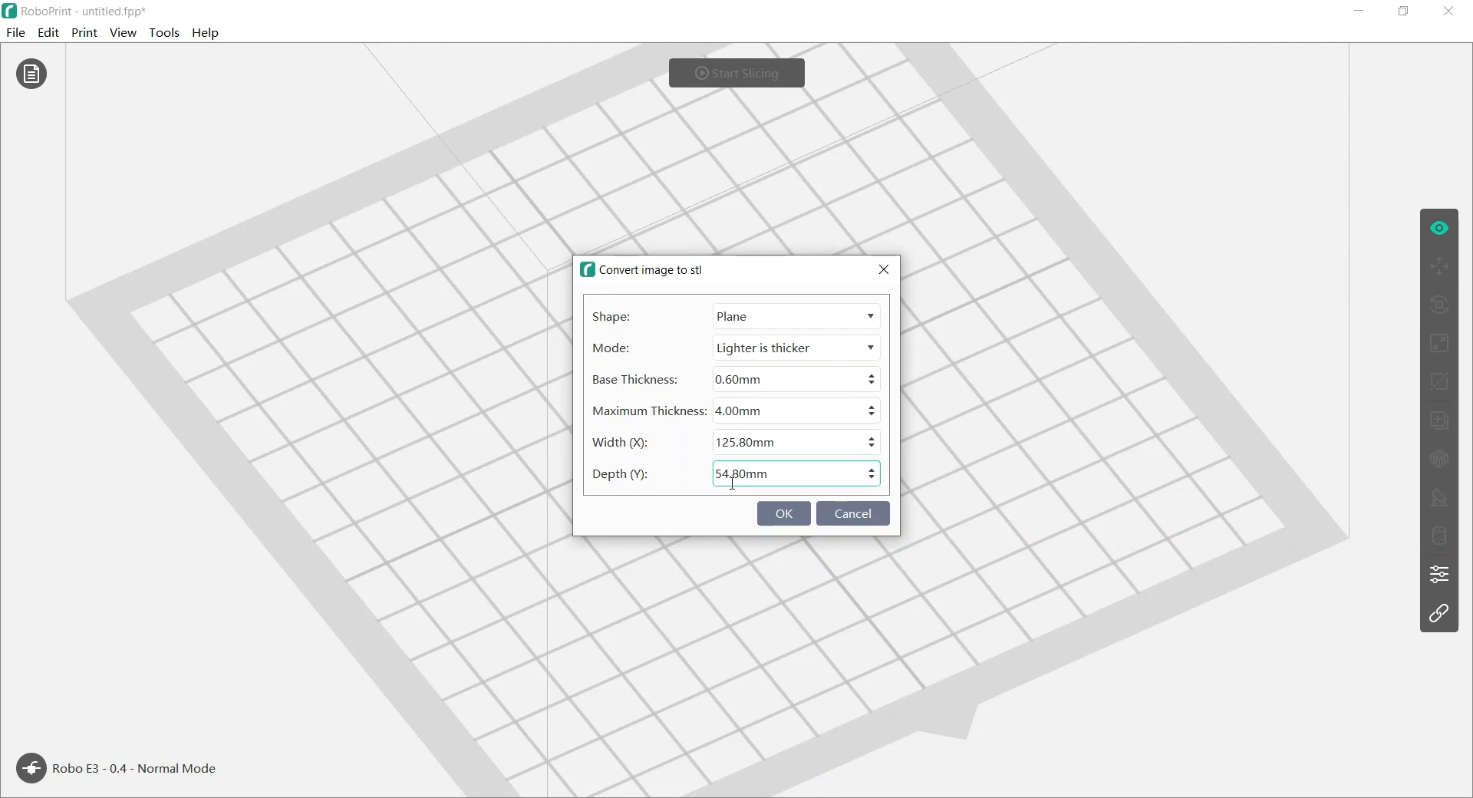
left_click(766, 322)
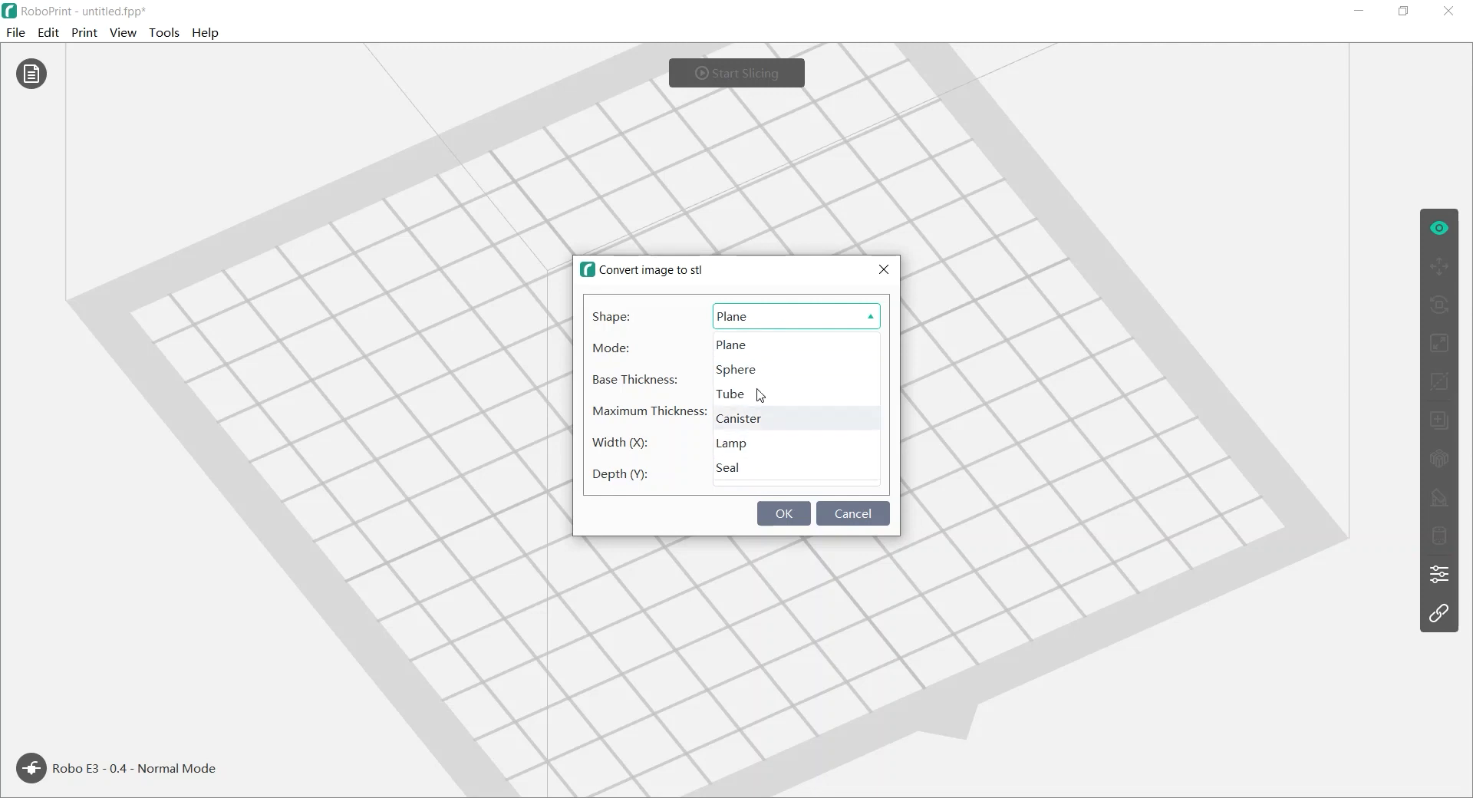
left_click(759, 347)
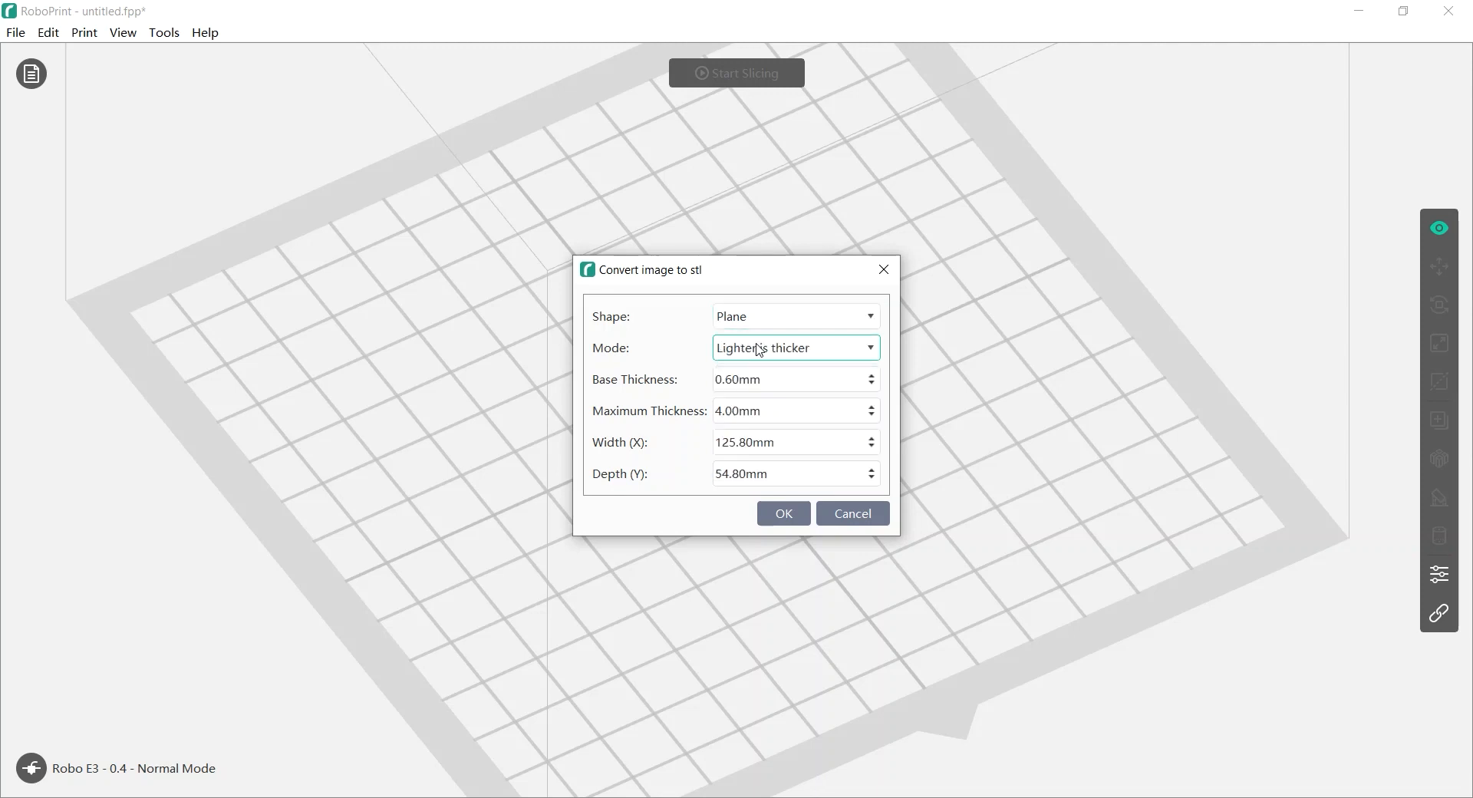
left_click(783, 518)
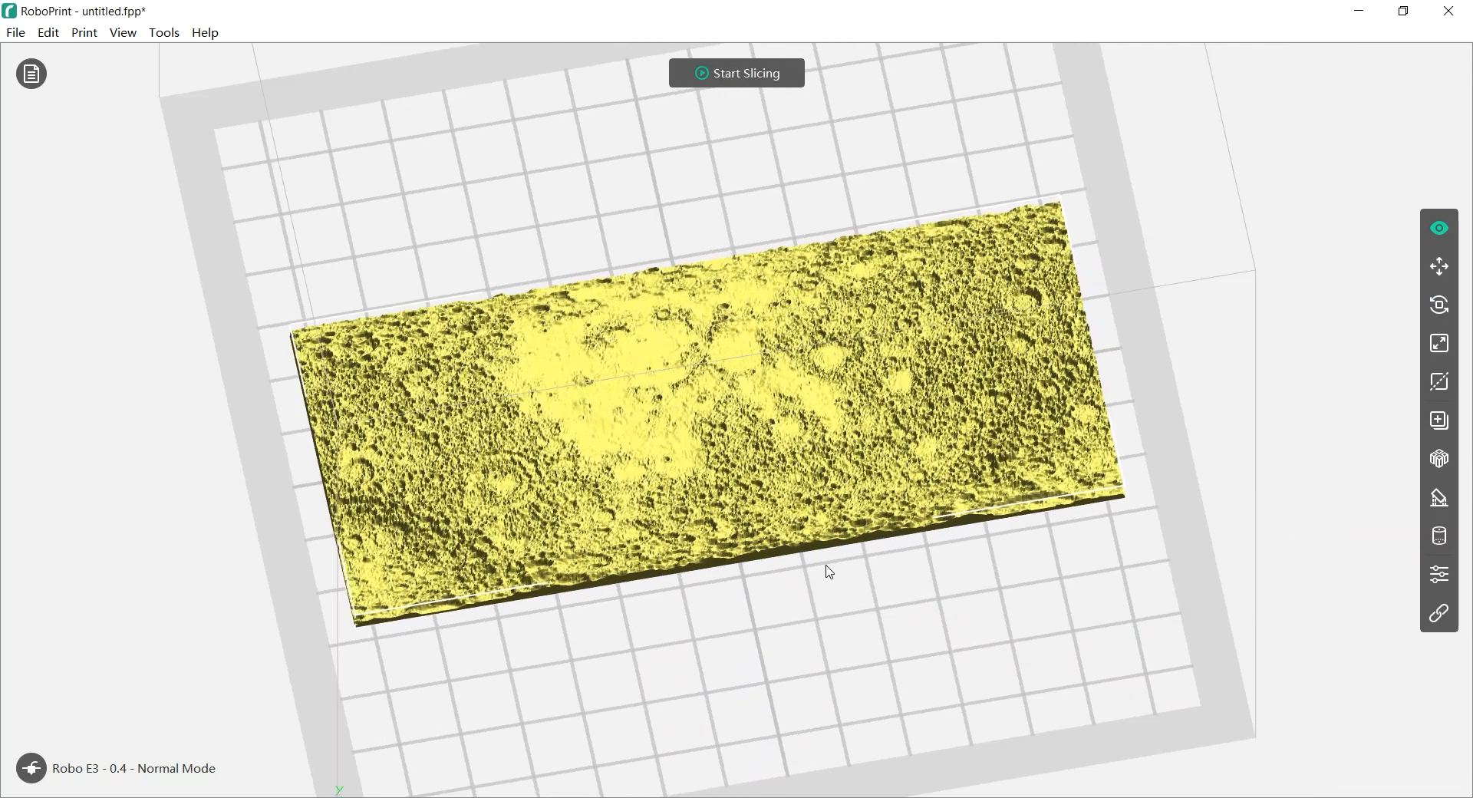
right_click_drag(829, 571, 839, 542)
scroll(805, 427, "up", 6)
mouse_move(701, 395)
right_mouse_down()
mouse_move(715, 406)
mouse_move(681, 409)
right_mouse_up()
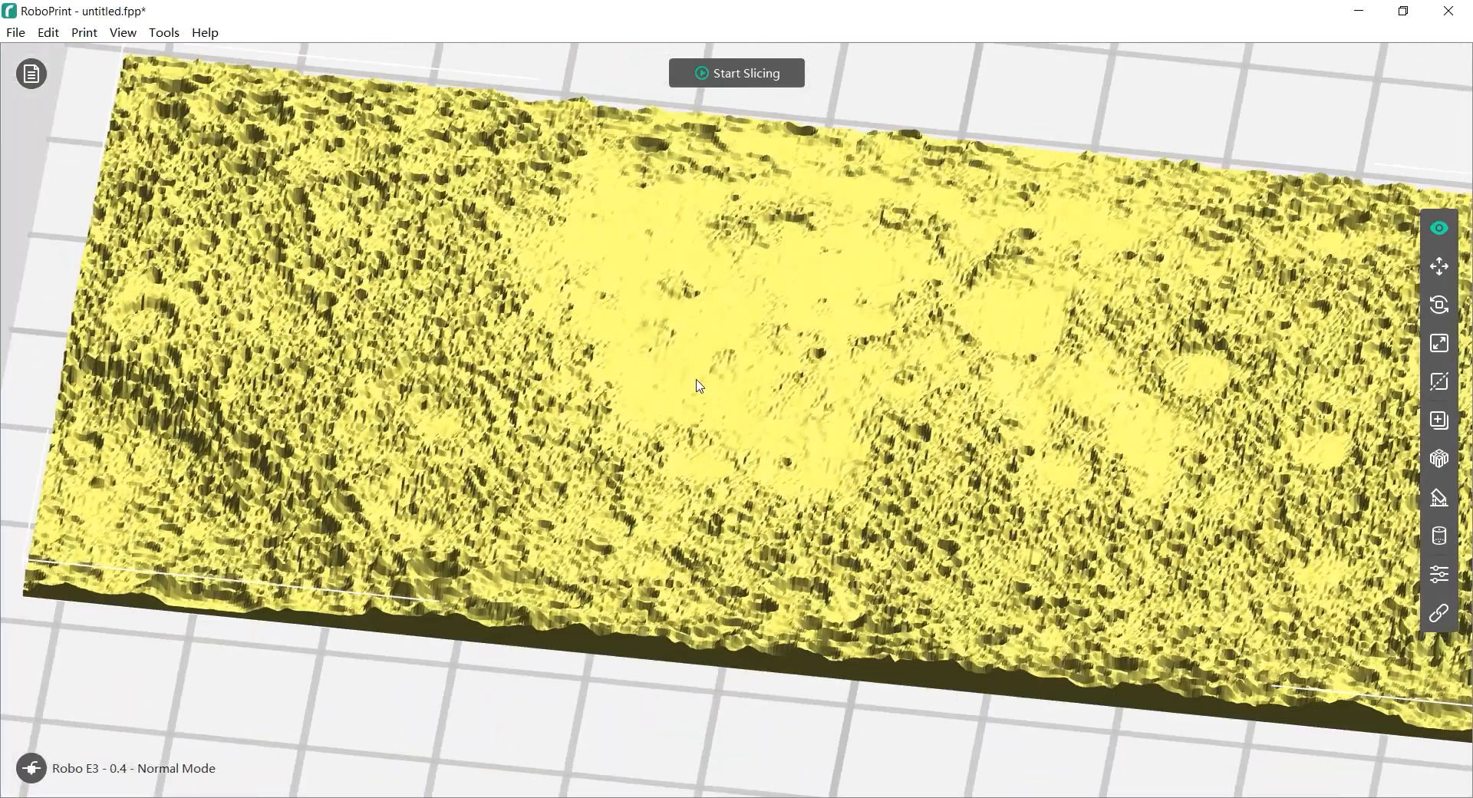
right_click_drag(766, 387, 720, 363)
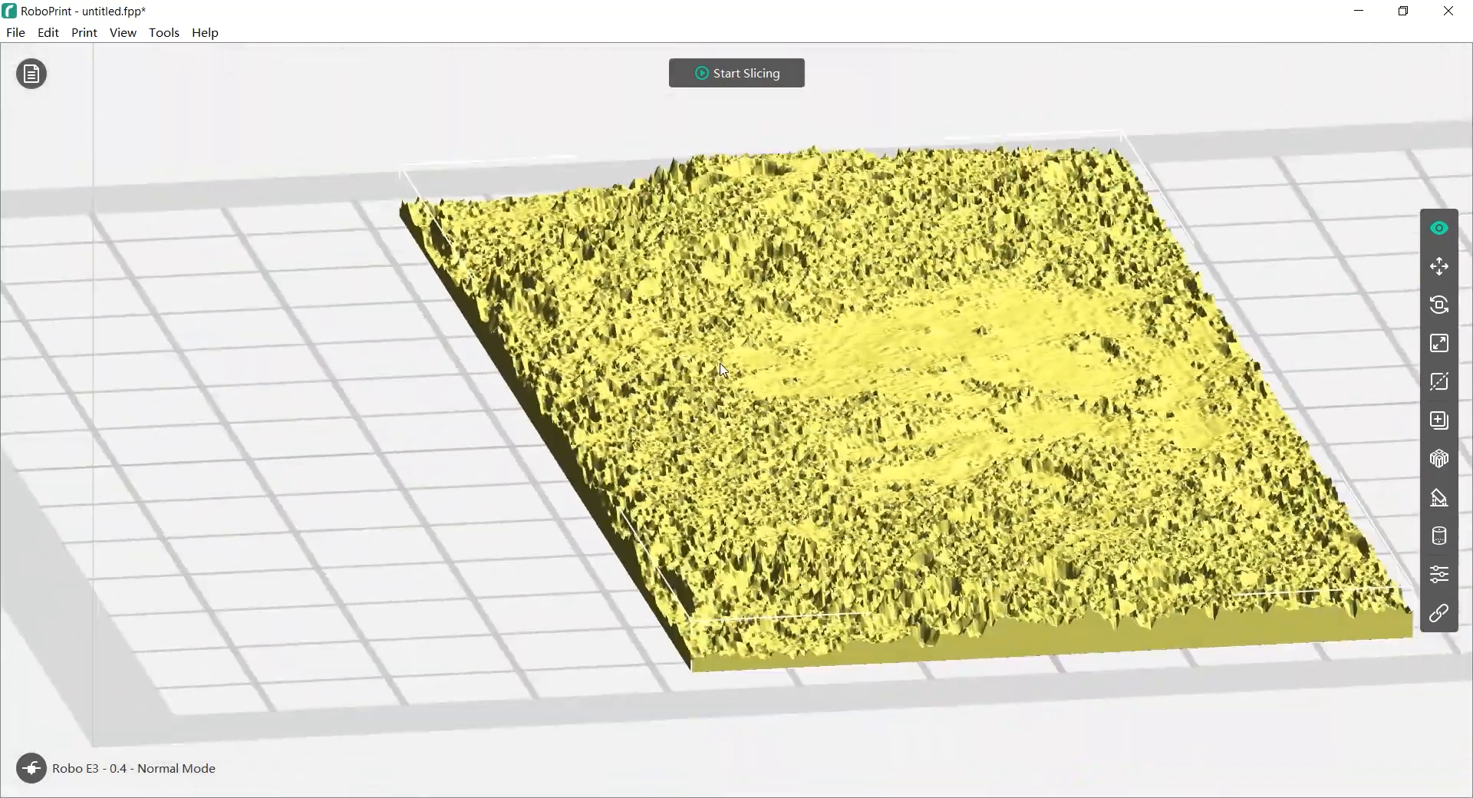
right_click_drag(643, 399, 720, 419)
scroll(739, 426, "down", 6)
right_click_drag(925, 422, 848, 460)
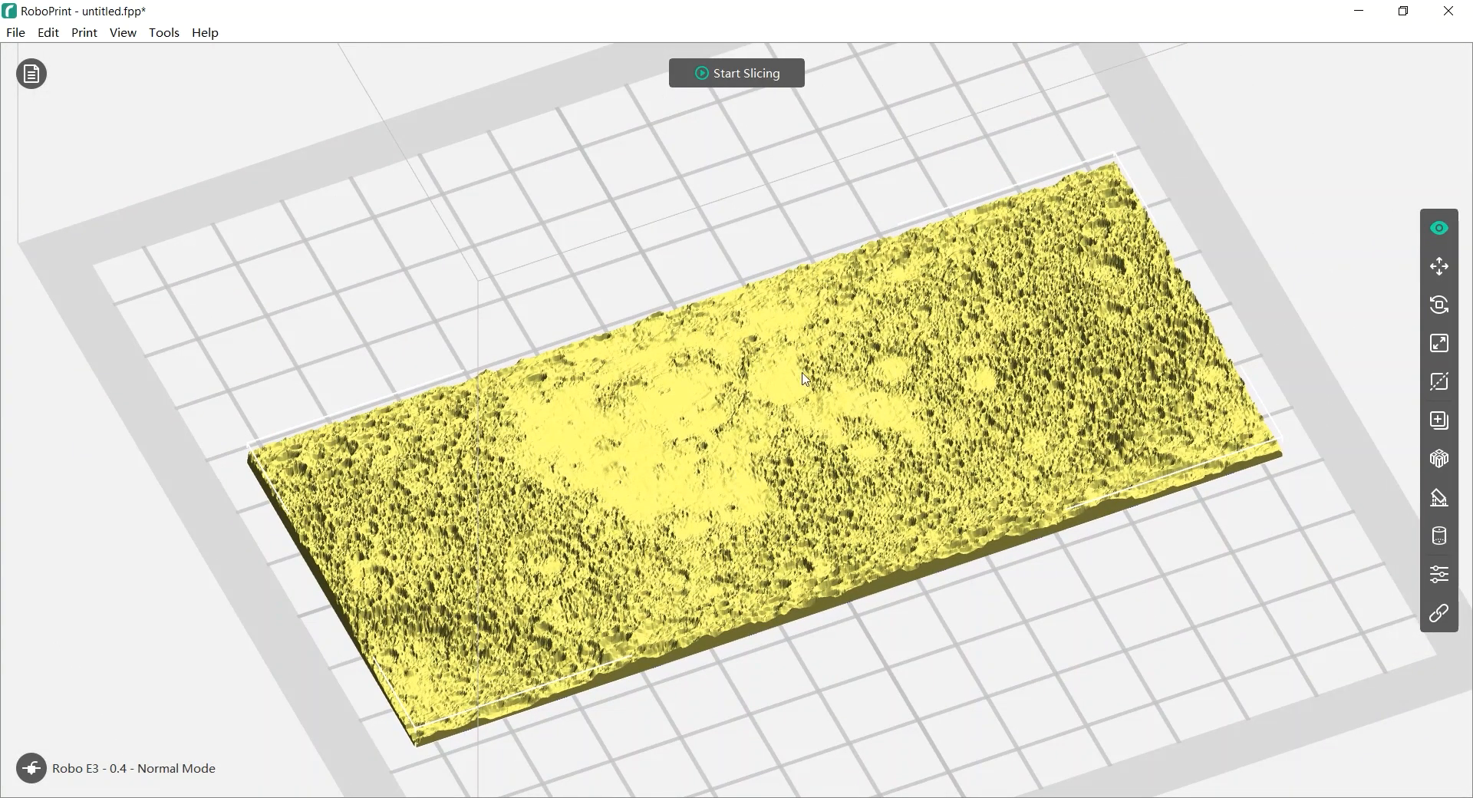
right_click_drag(769, 316, 758, 485)
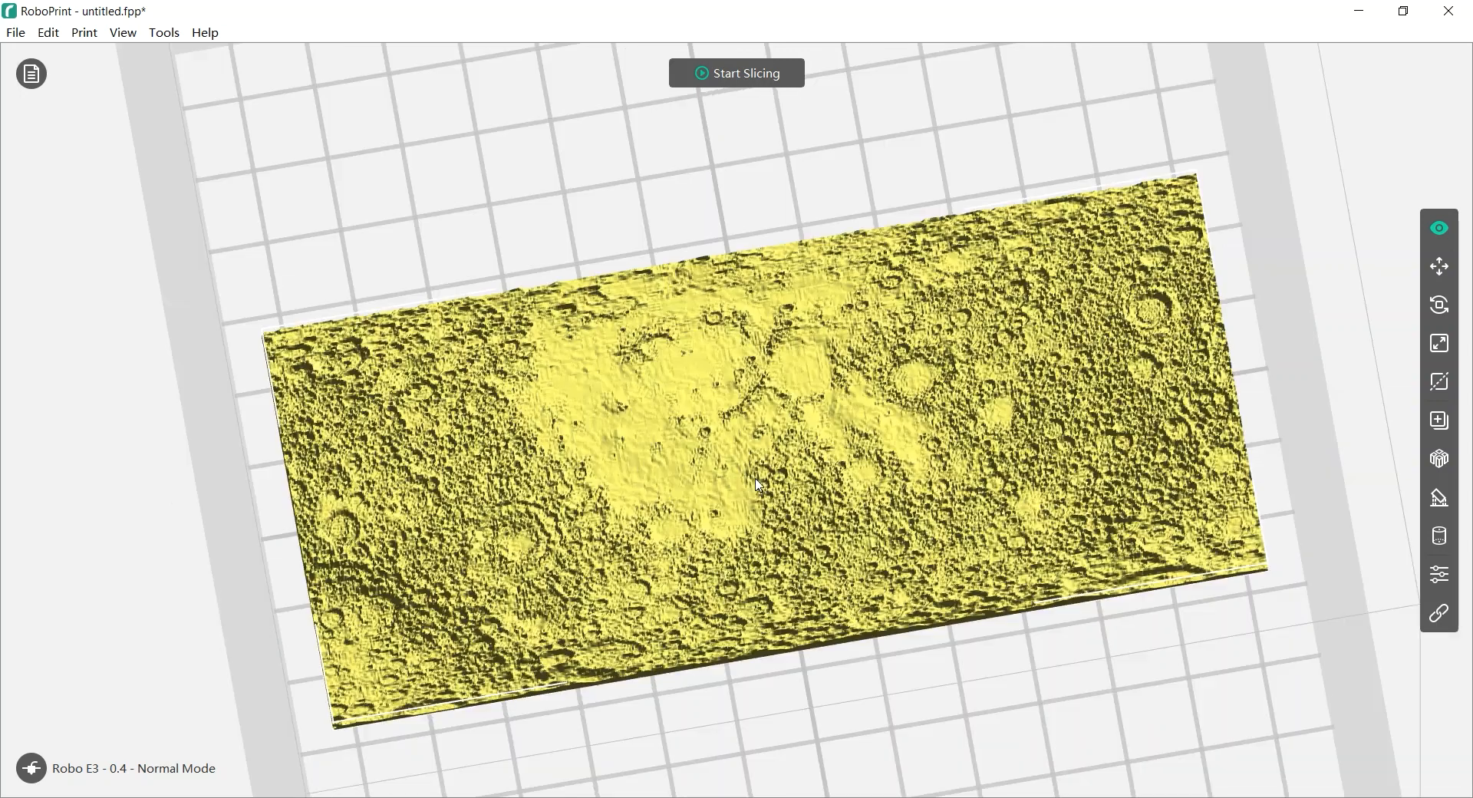
Delete the terrain plate and reconvert lunarTopoSm with Sphere shape into a 50 mm moon globe
key("Delete")
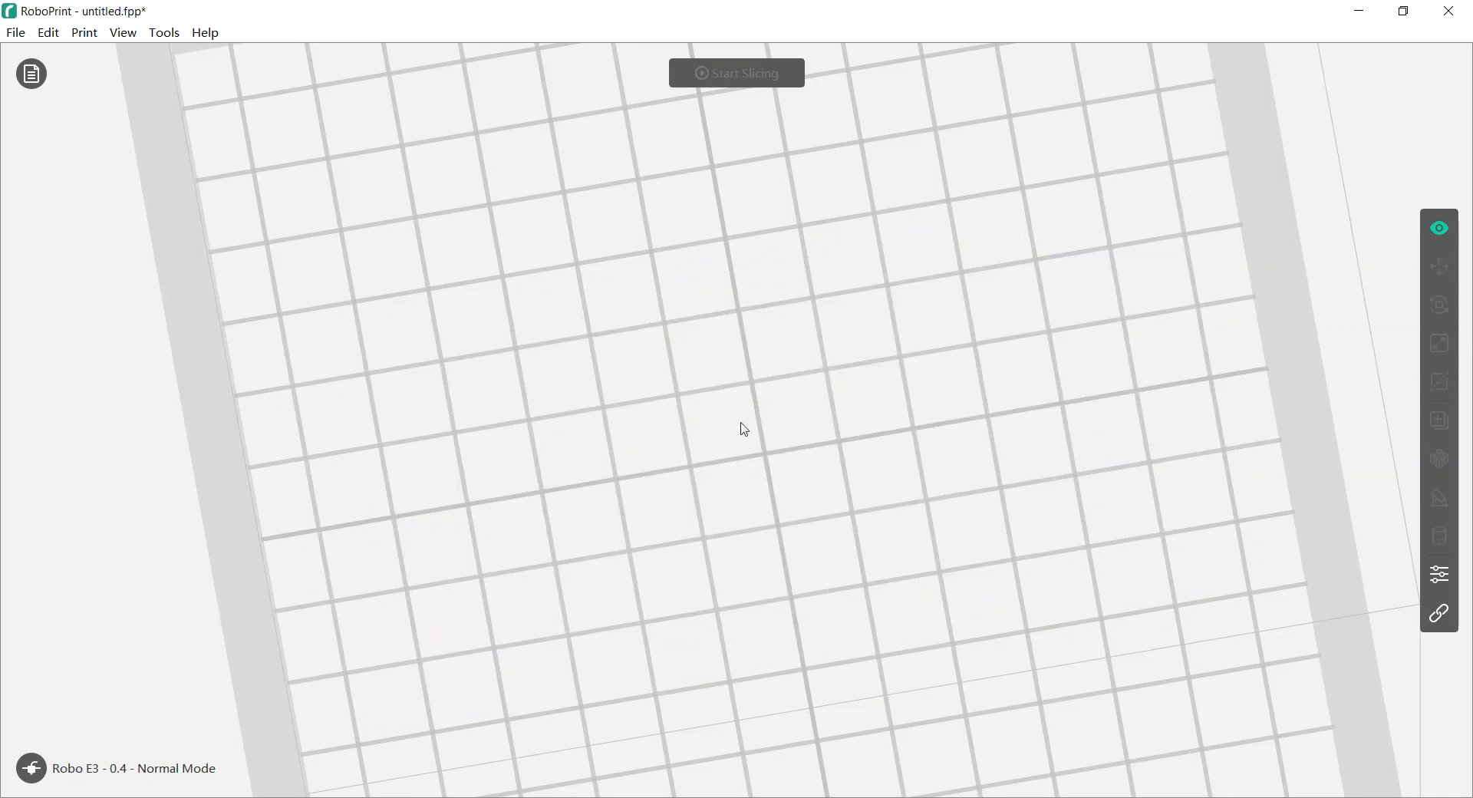
key("ctrl+o")
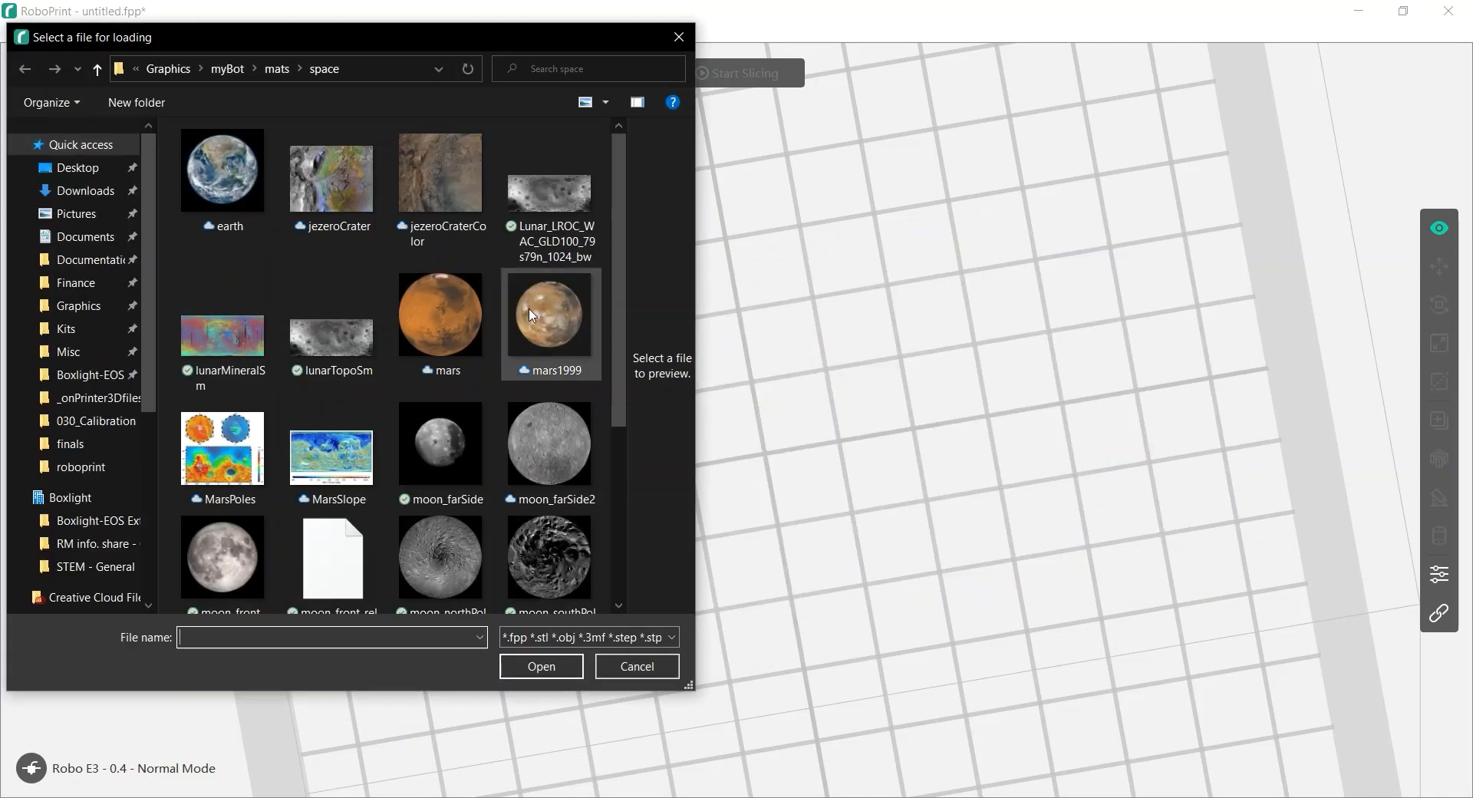
double_click(362, 335)
left_click(793, 313)
left_click(750, 369)
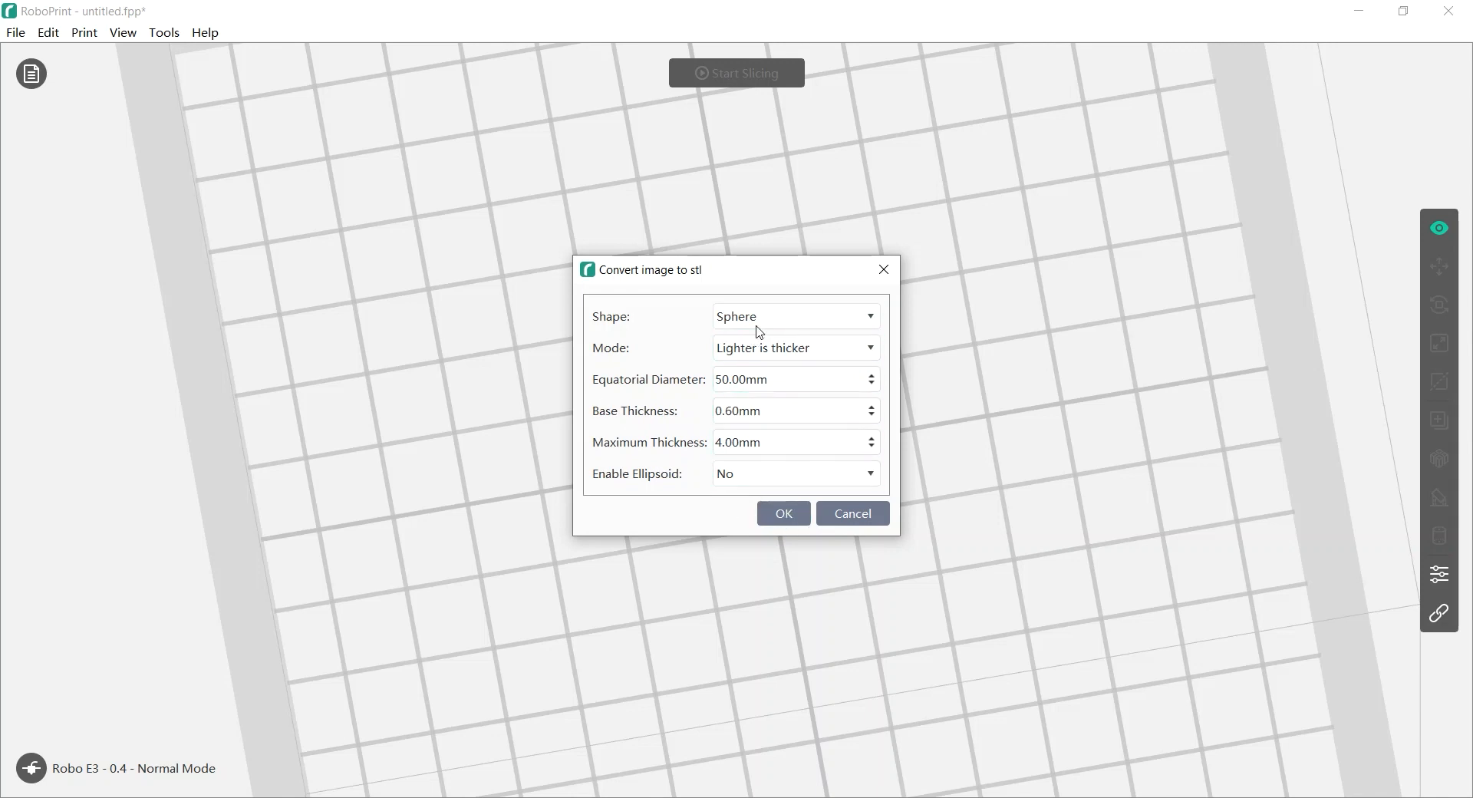
left_click(783, 514)
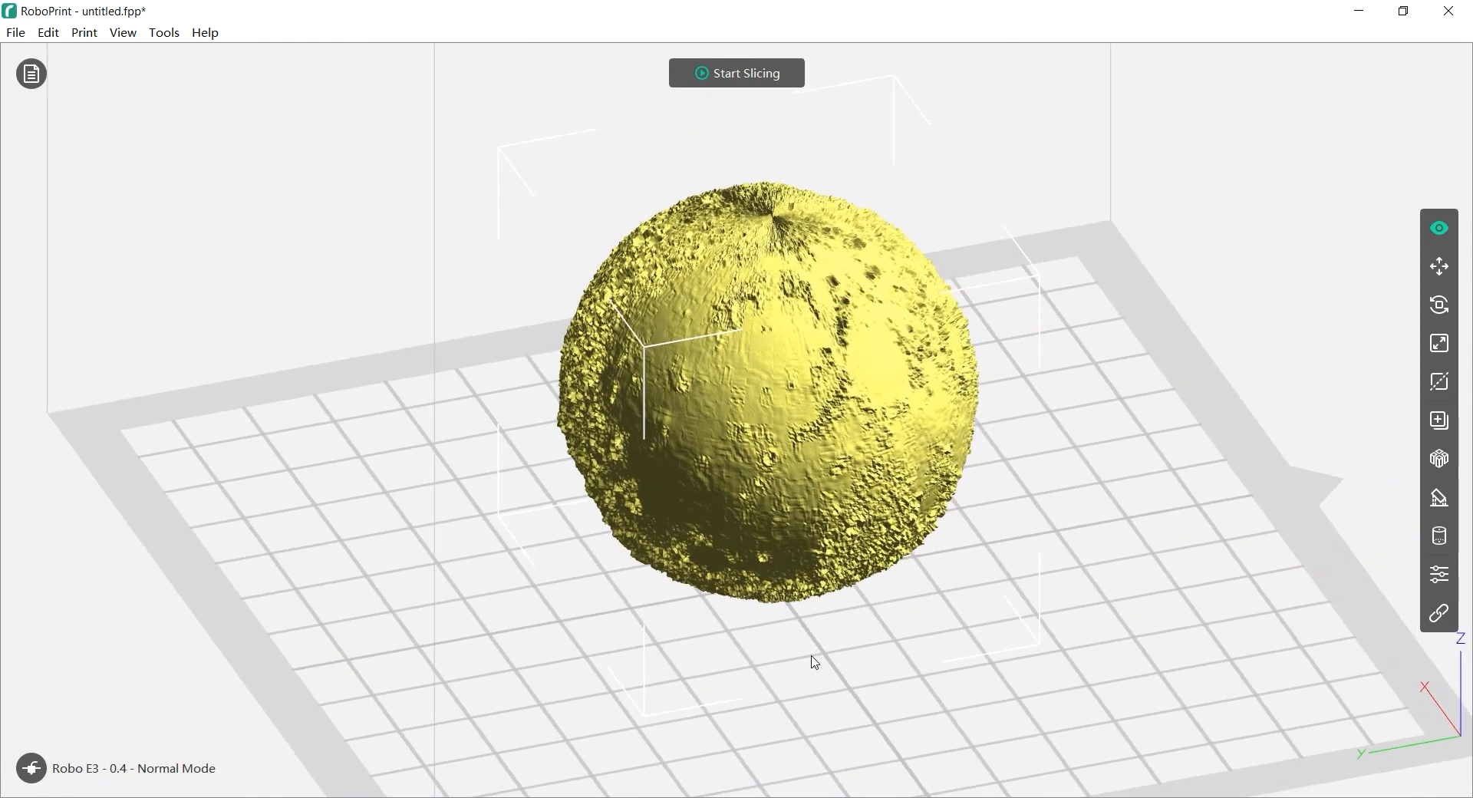
Auto-generate 1.5 mm pillar supports under the moon sphere at 40° overhang
left_click(1073, 619)
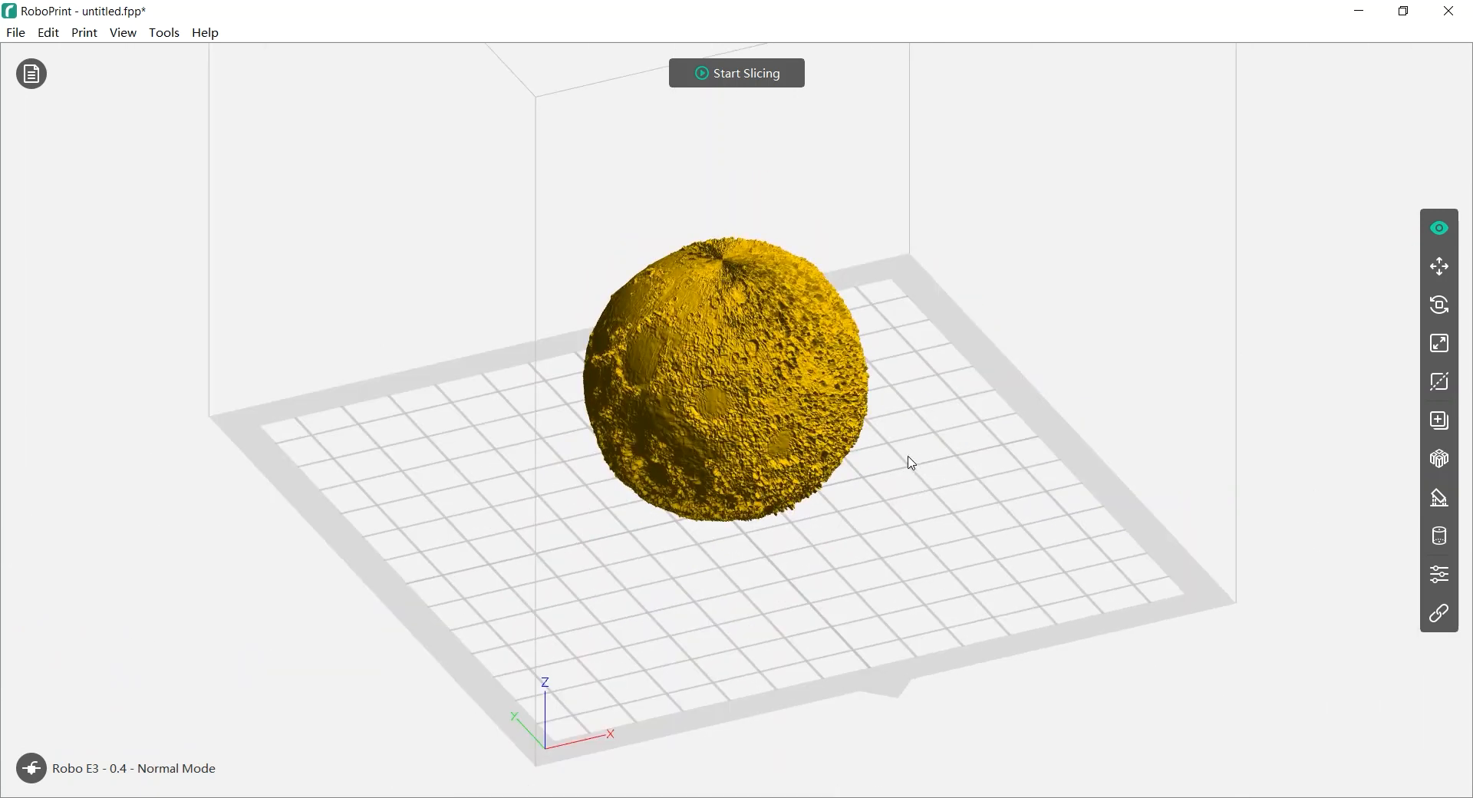
left_click(785, 402)
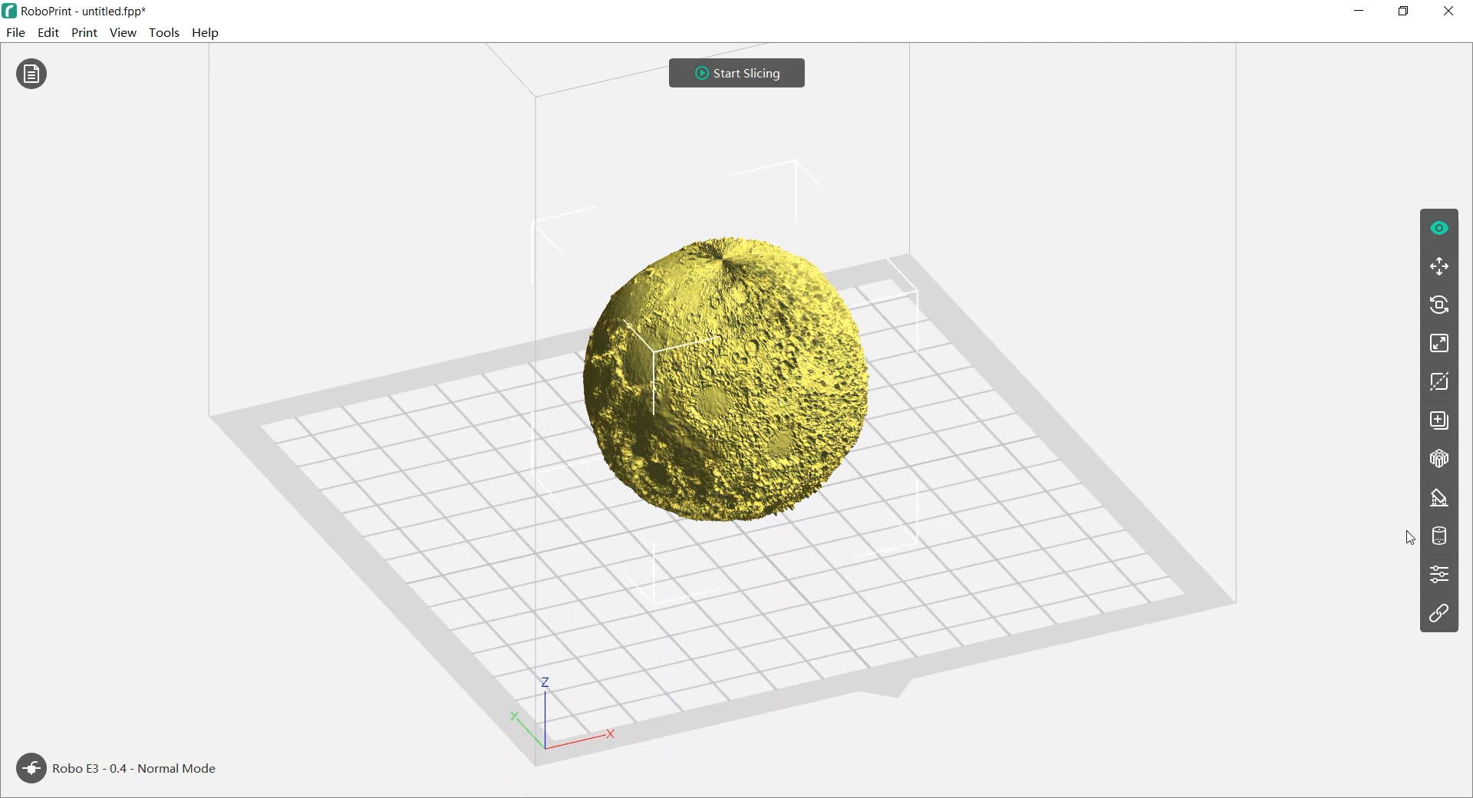
left_click(1439, 497)
left_click(144, 337)
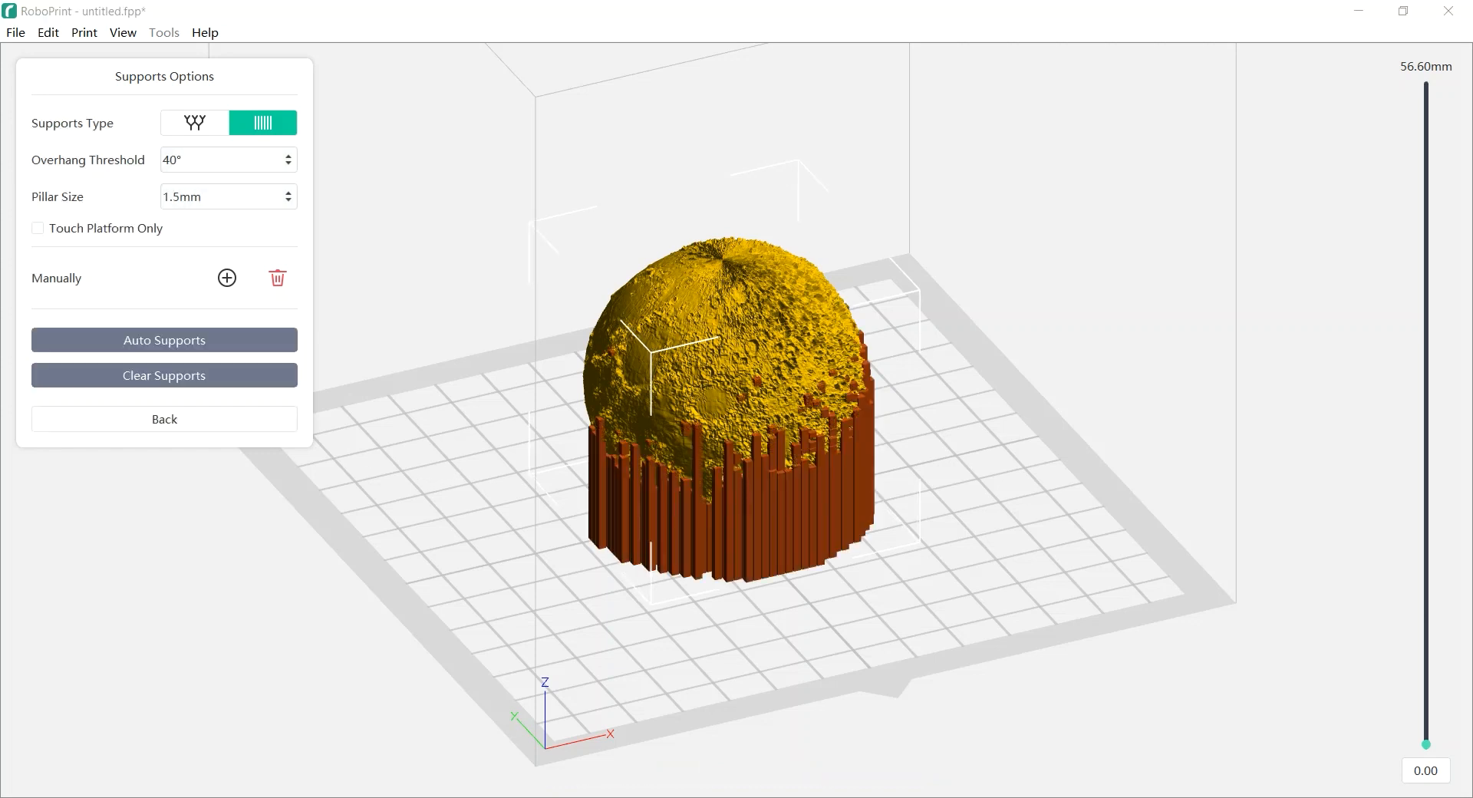
left_click_drag(568, 610, 790, 464)
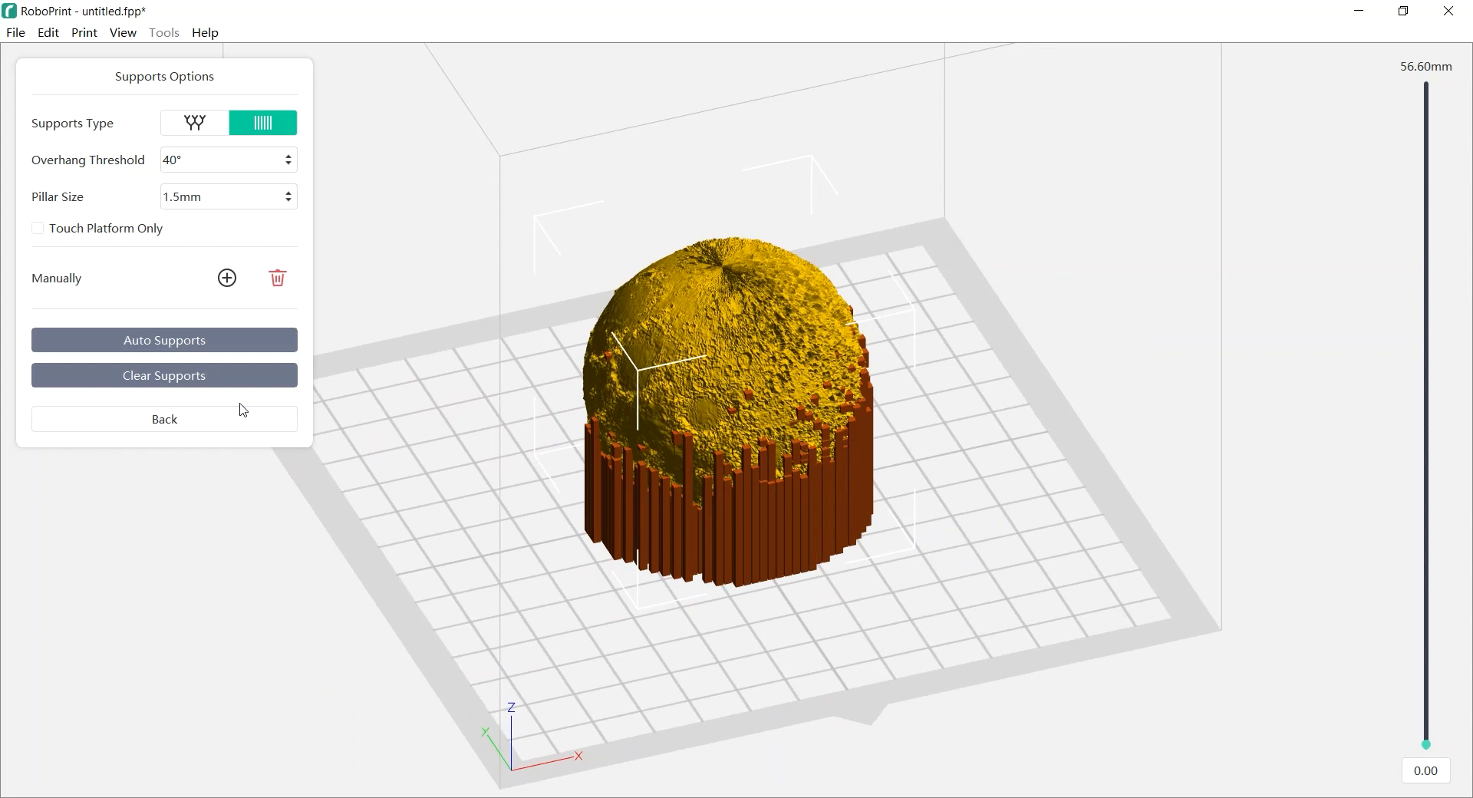
left_click(212, 421)
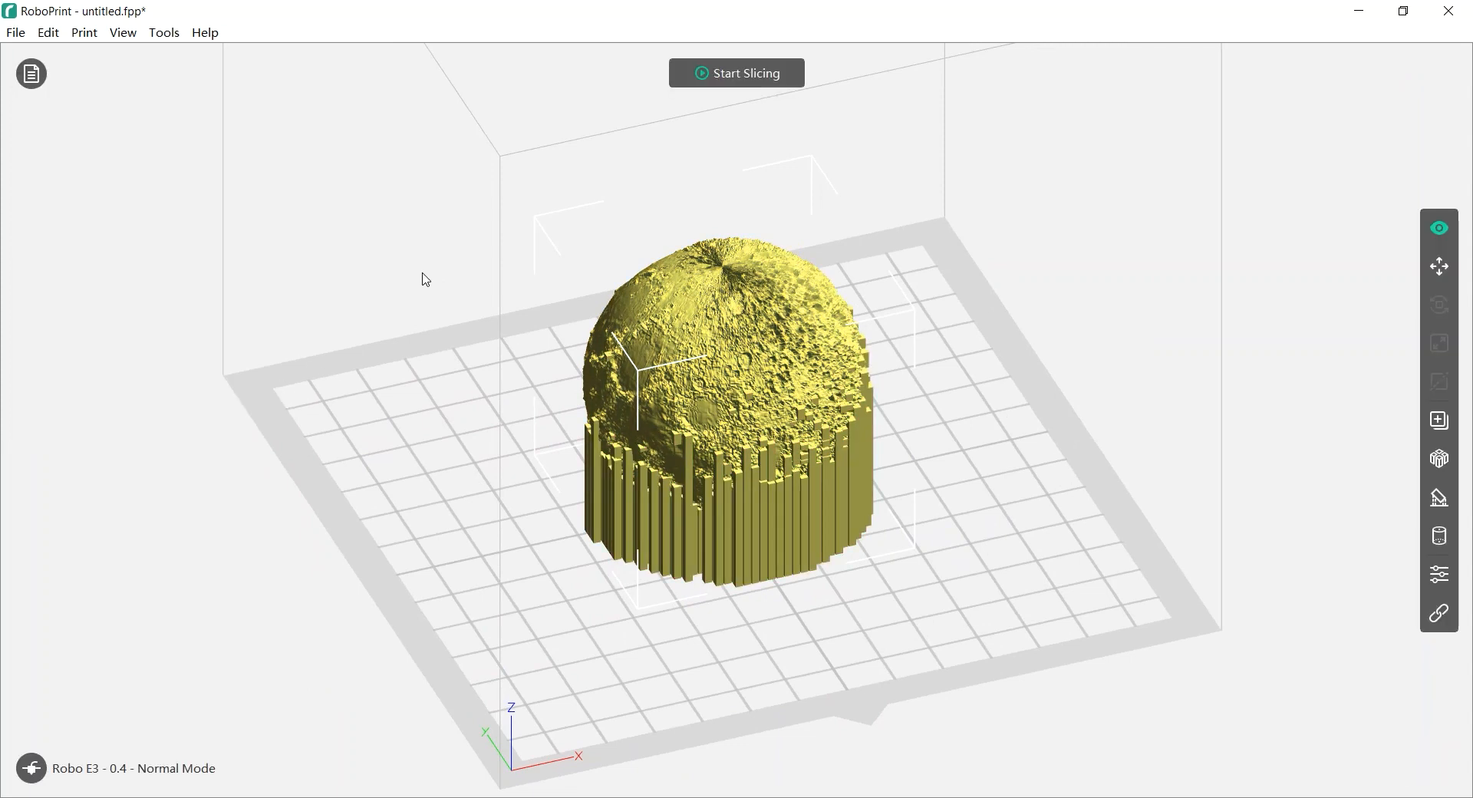
Review Expert Mode Infill, Supports and Raft settings, then slice with the Fast profile
left_click(757, 77)
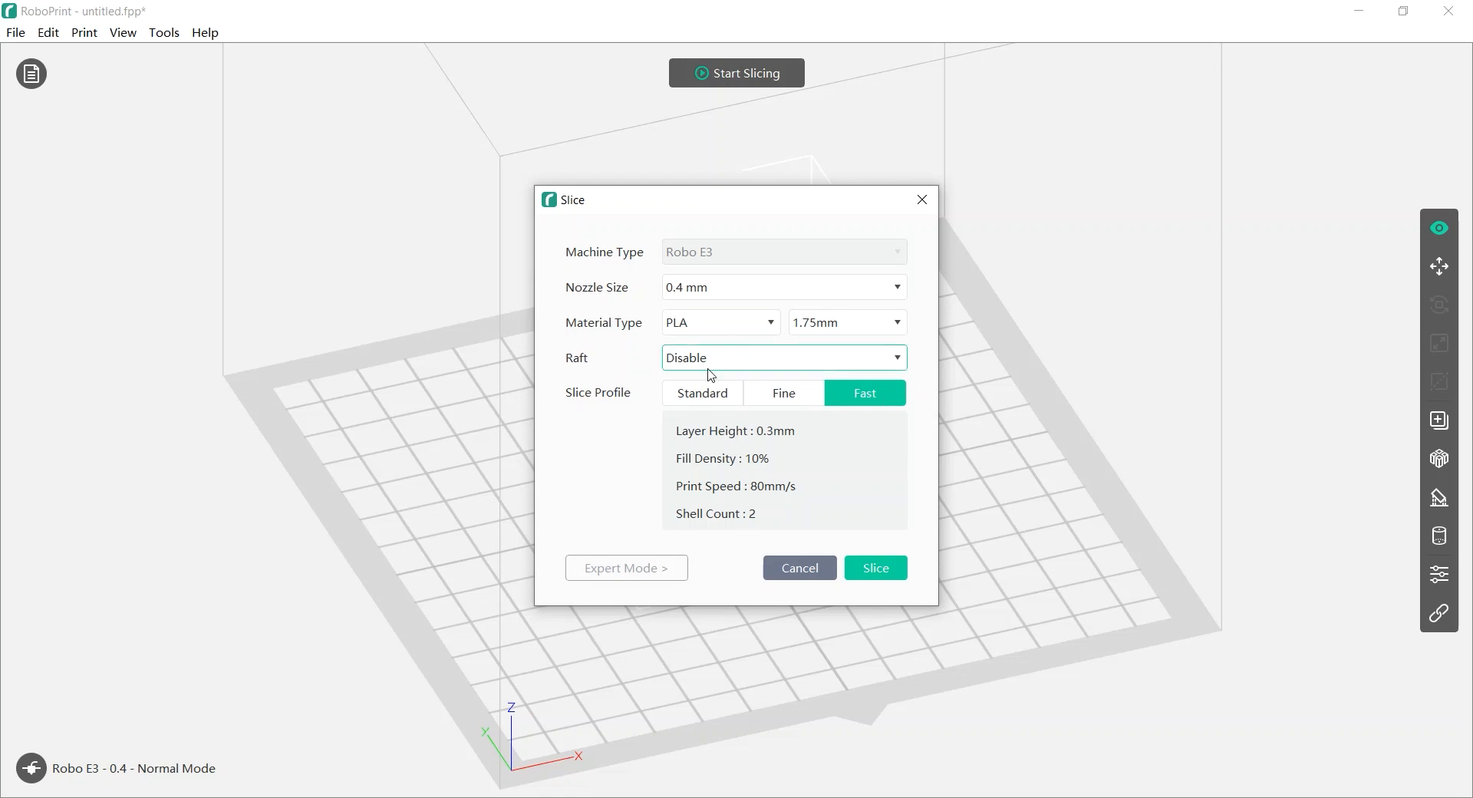
left_click(644, 568)
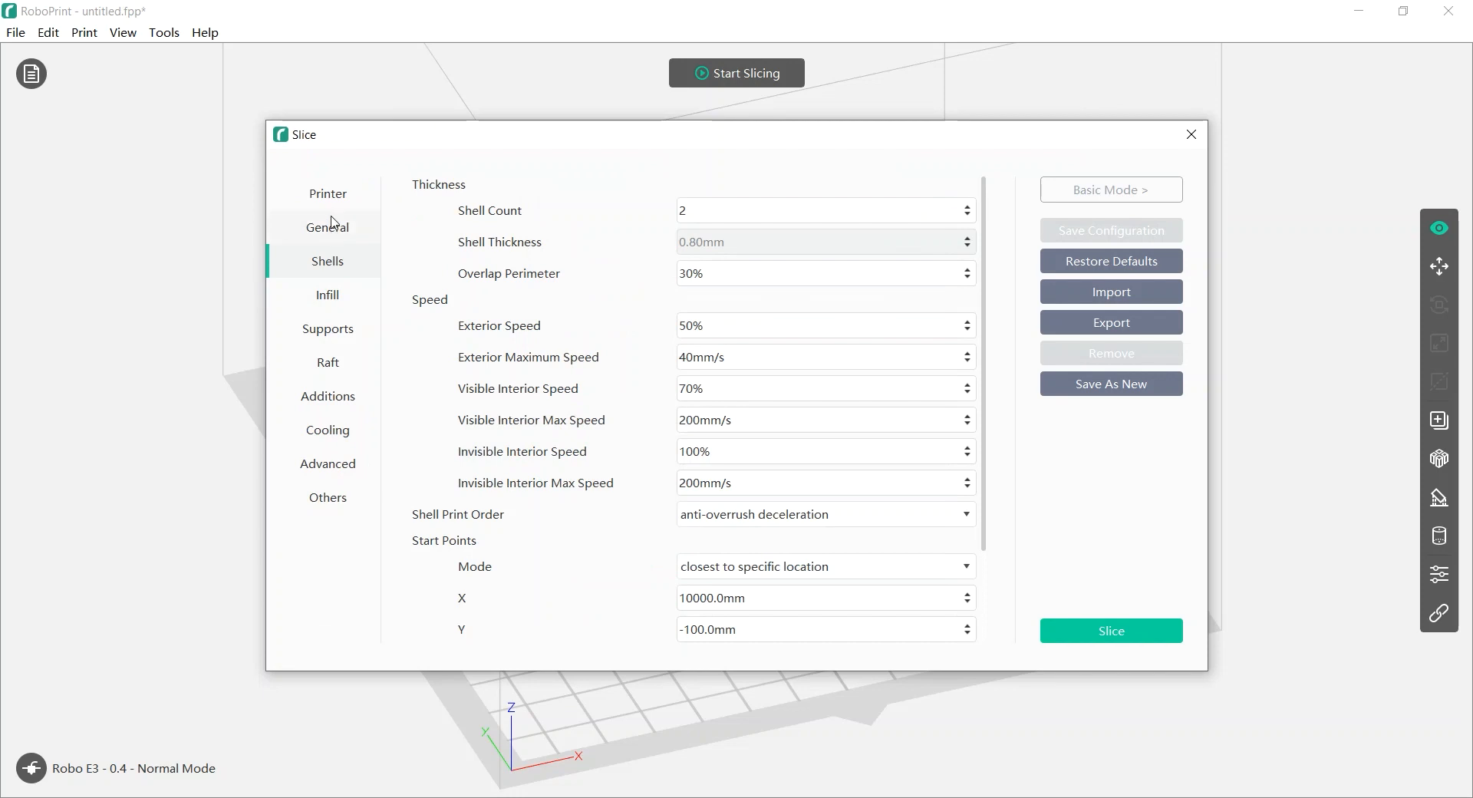
left_click(331, 303)
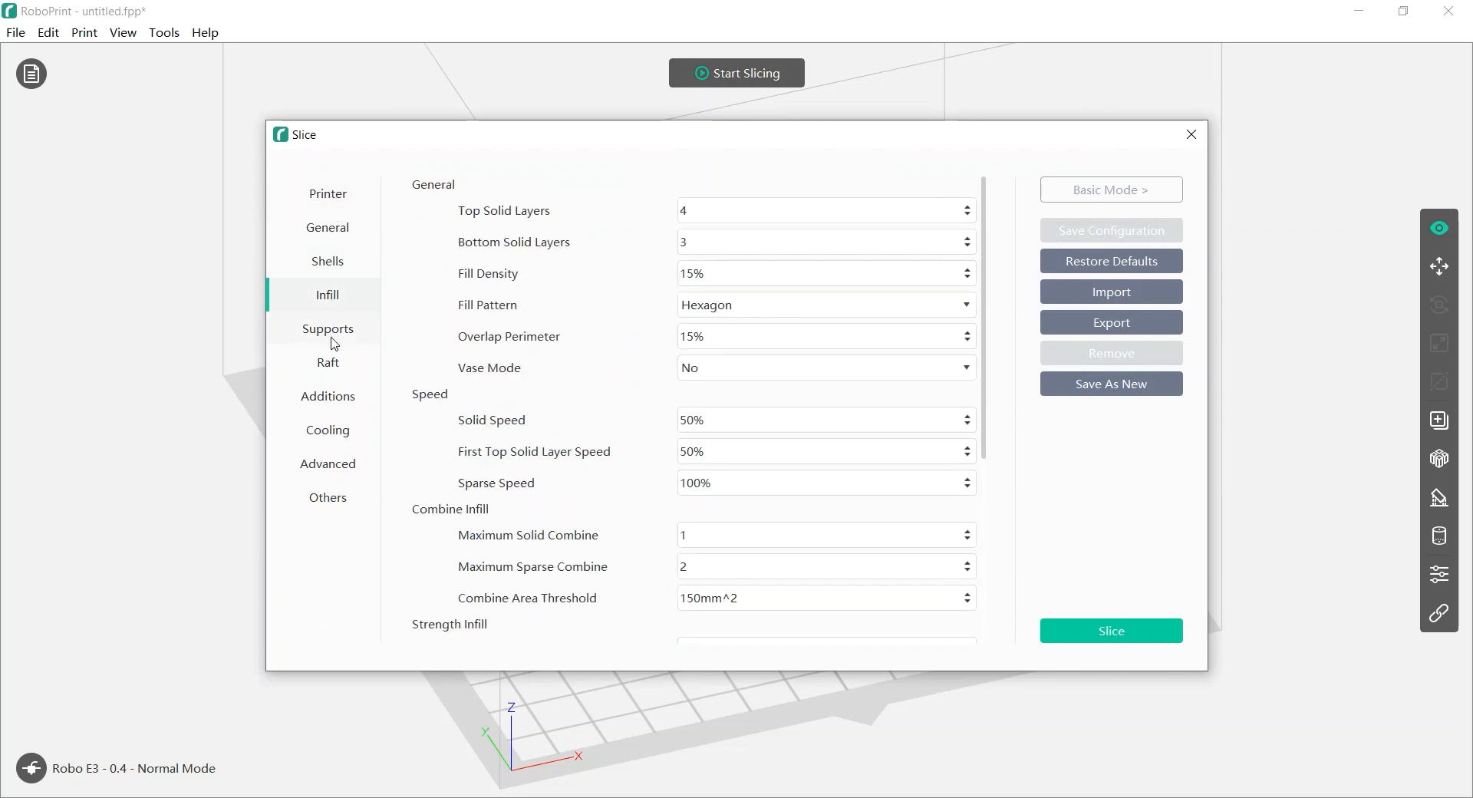
left_click(332, 339)
left_click(334, 365)
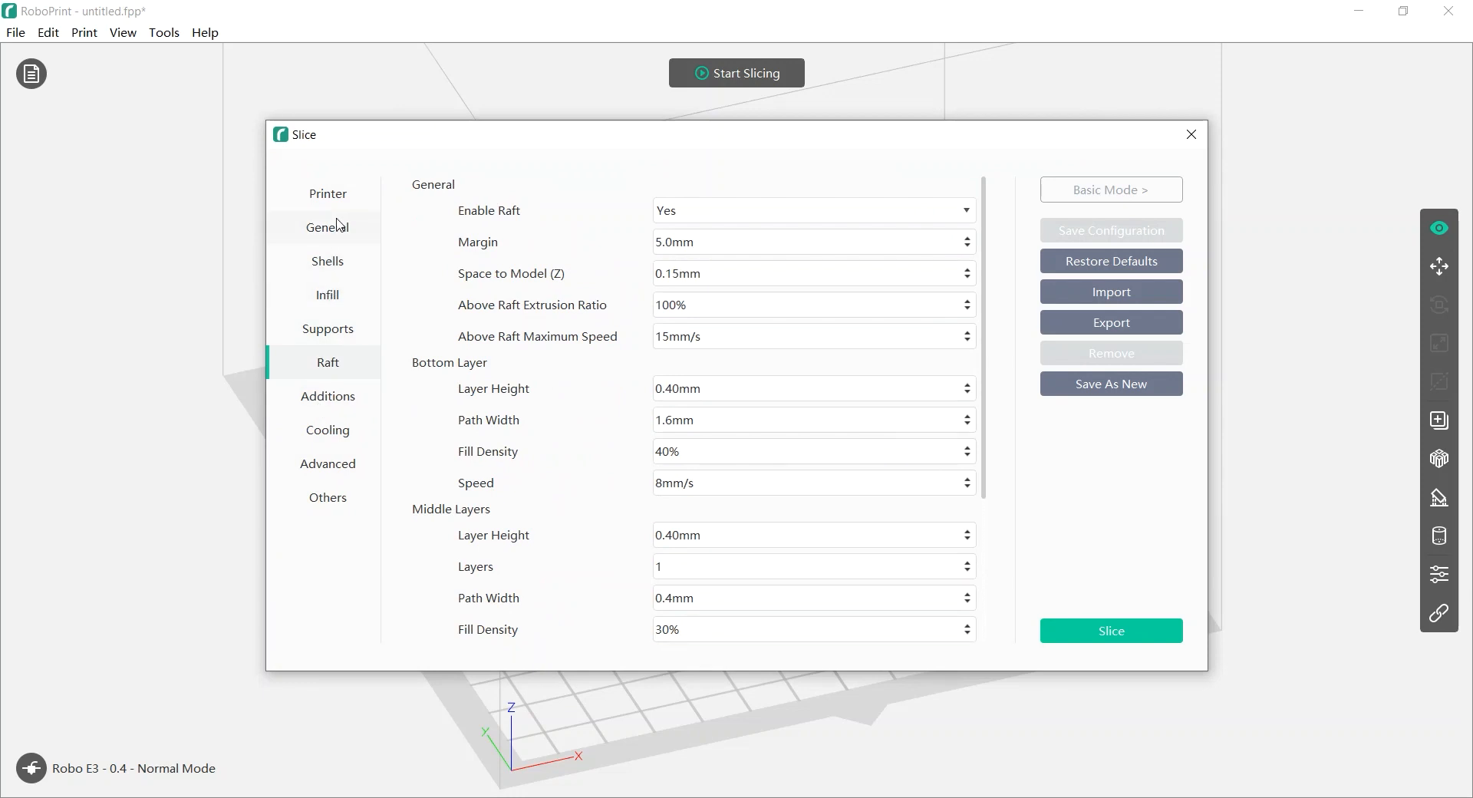
left_click(1102, 192)
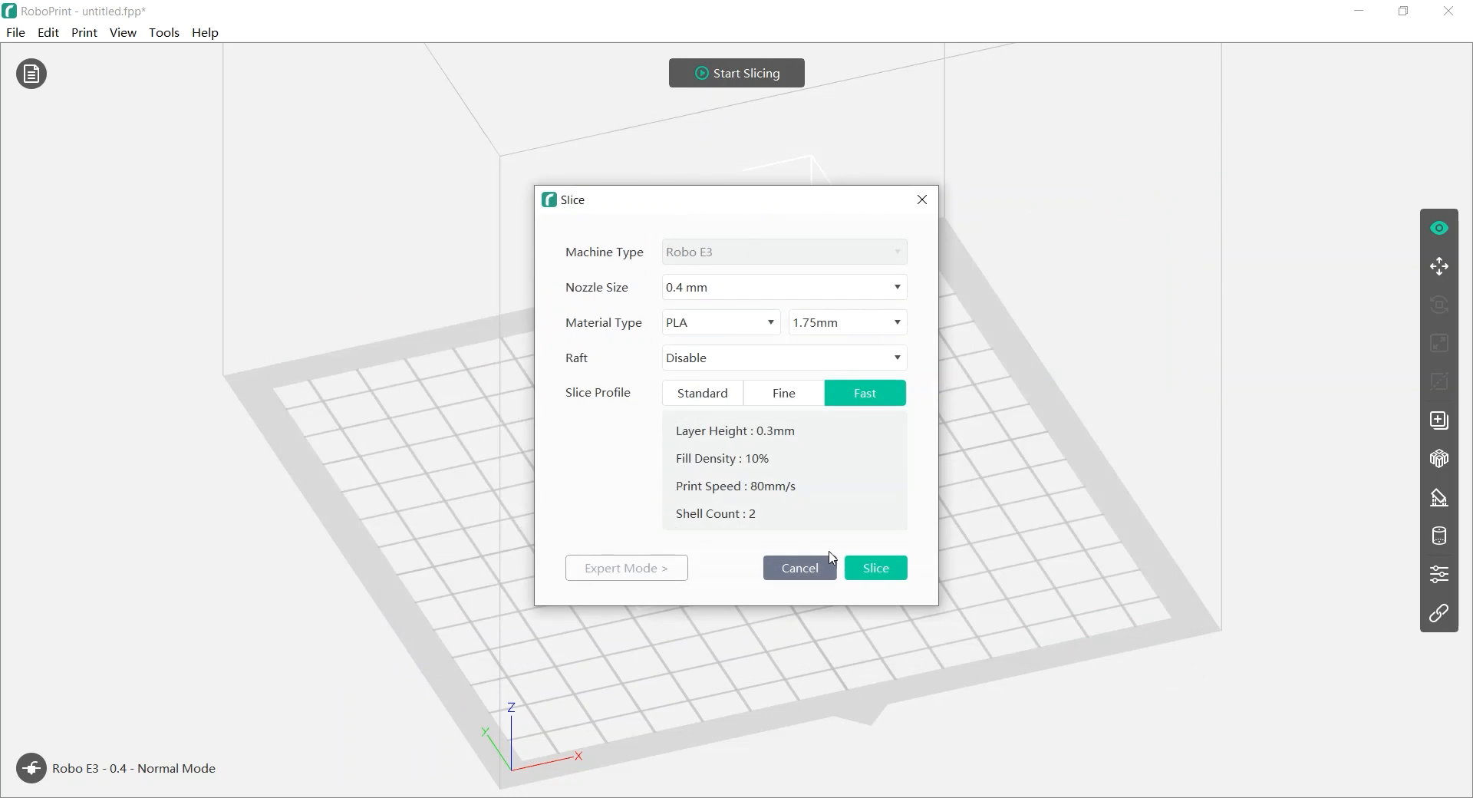
left_click(890, 572)
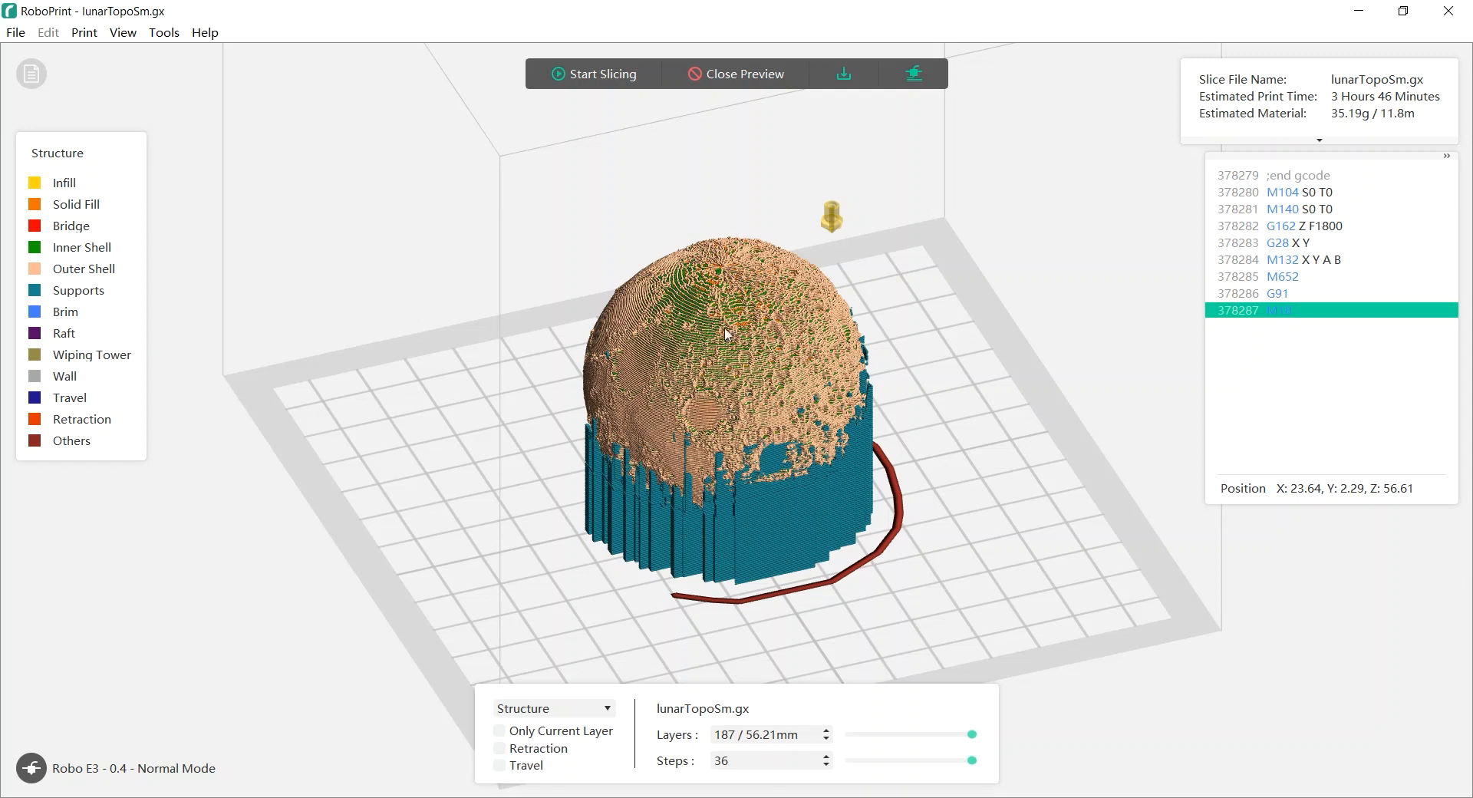
right_click_drag(948, 458, 984, 516)
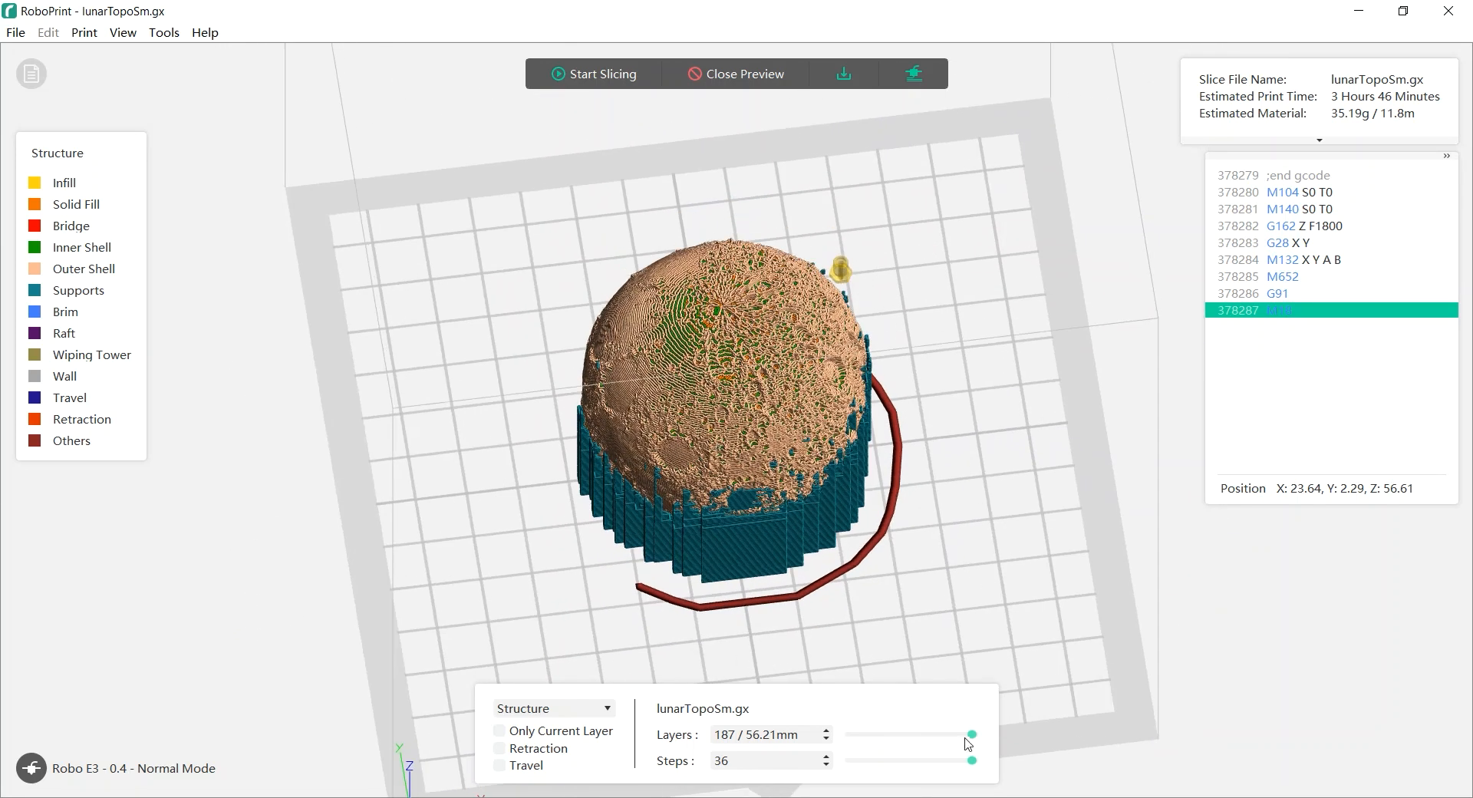
left_click_drag(971, 734, 949, 736)
left_click_drag(949, 737, 991, 739)
right_click_drag(982, 498, 1021, 467)
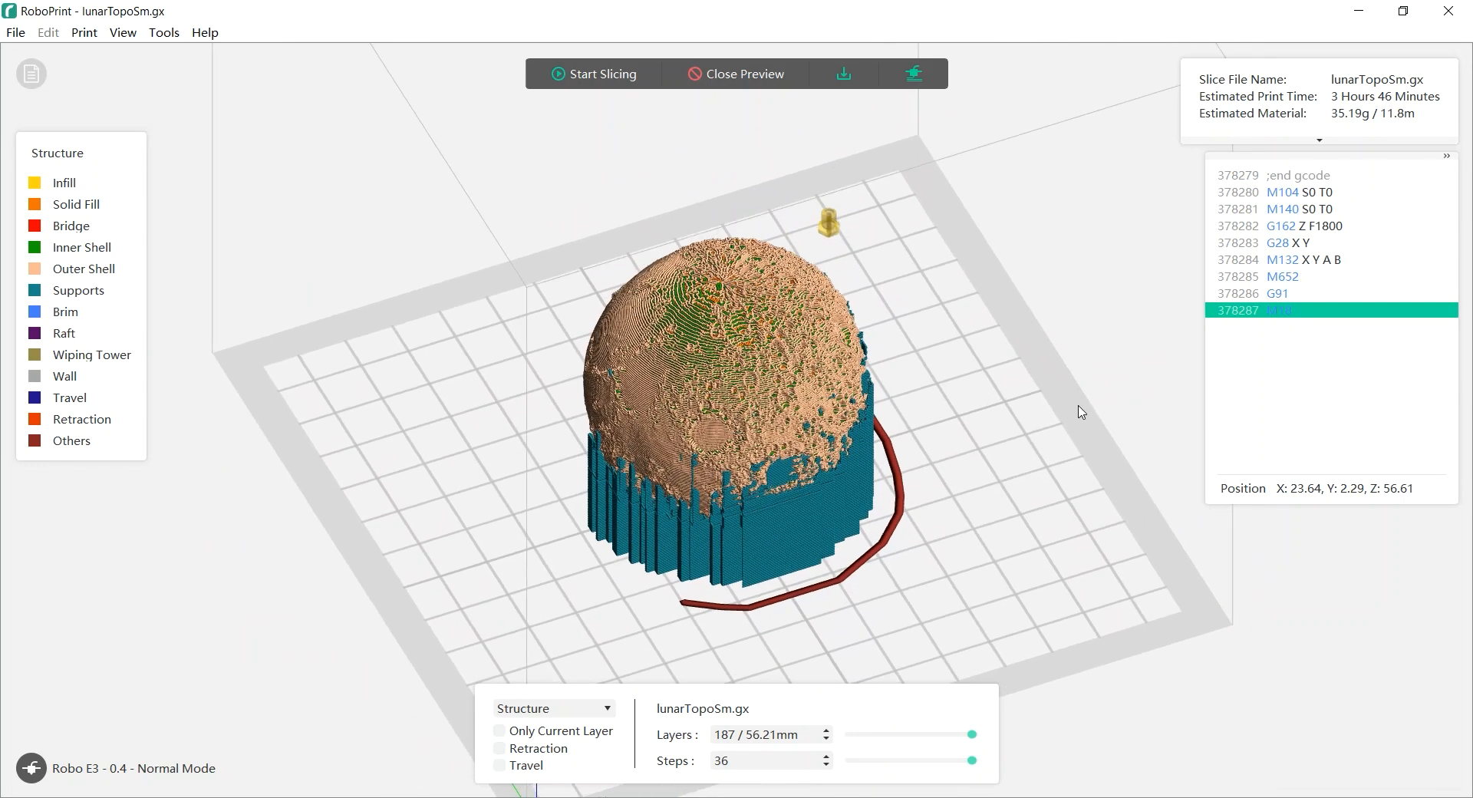